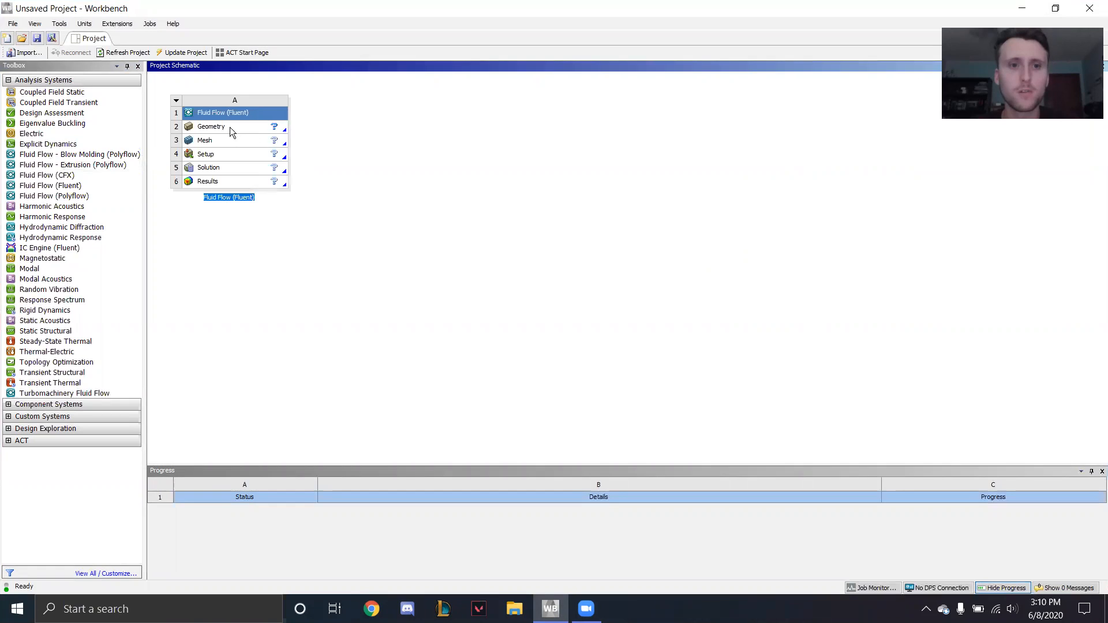
# - Create a new DesignModeler geometry for the Fluid Flow (Fluent) system and look straight at the XY plane
pyautogui.rightClick(229, 127)
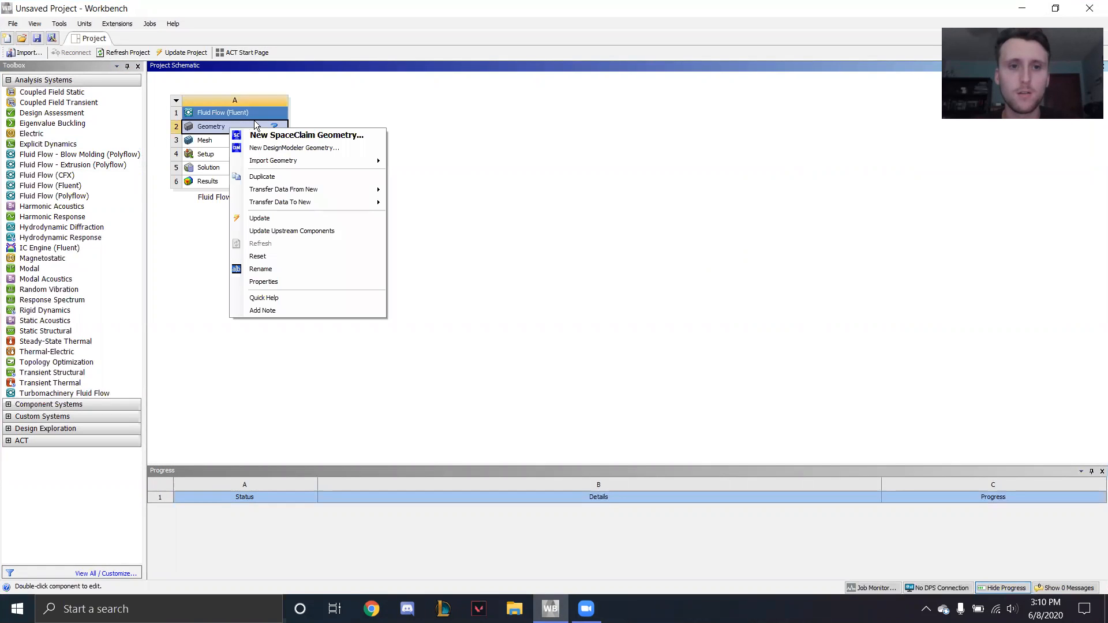
pyautogui.click(282, 148)
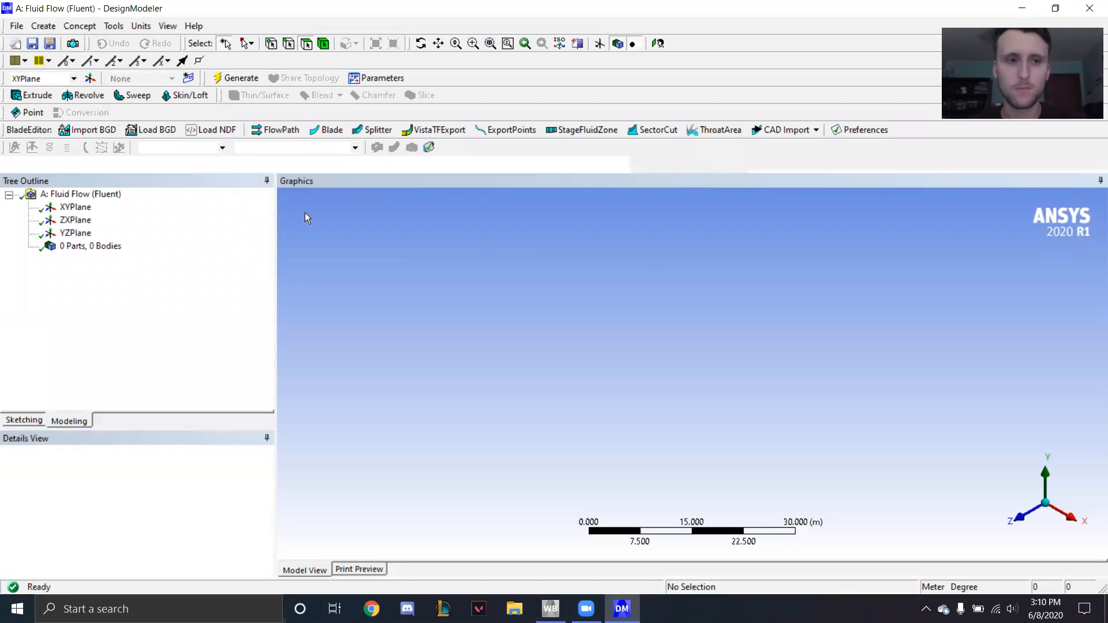
pyautogui.click(77, 207)
pyautogui.click(1020, 517)
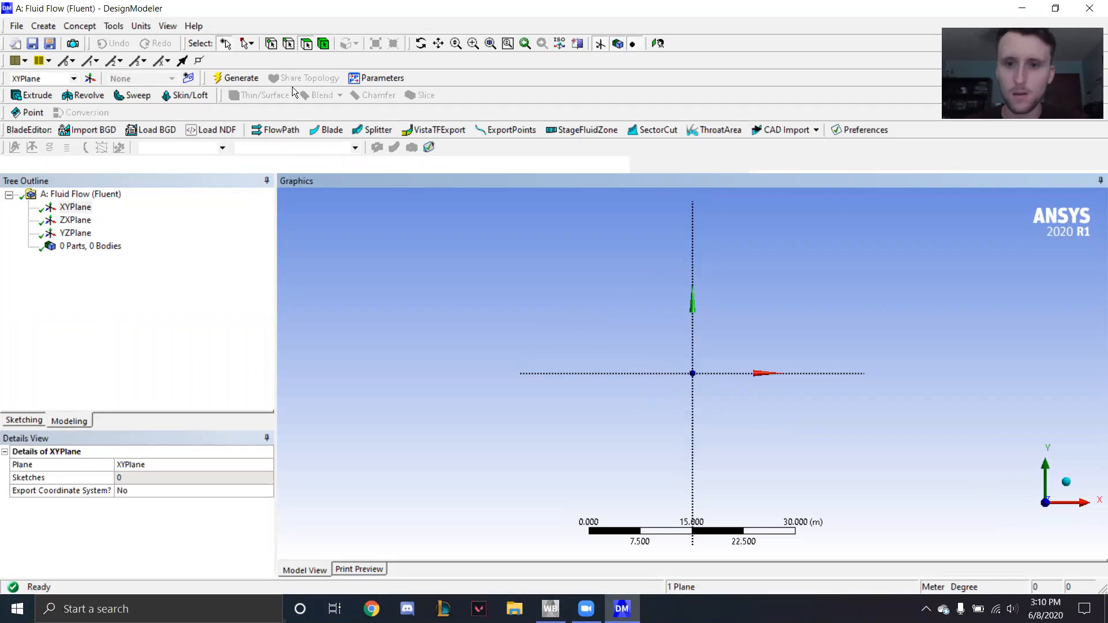
pyautogui.scroll(3, 766, 369)
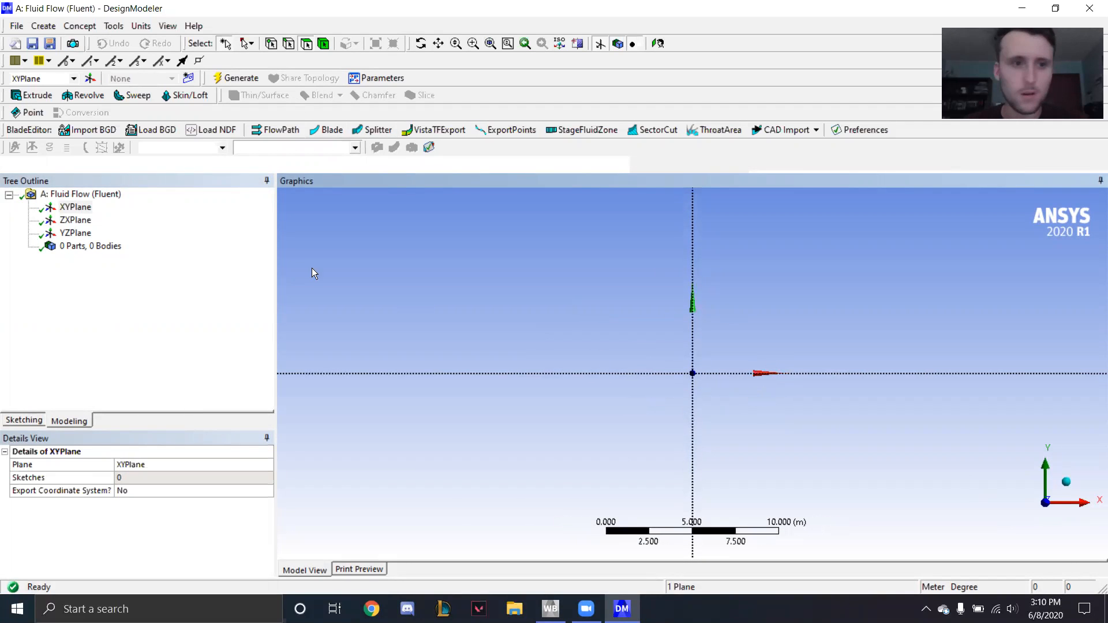
# - Sketch a rectangle on the XY plane from the origin, about 21.3 m long and 1.7 m high
pyautogui.click(75, 208)
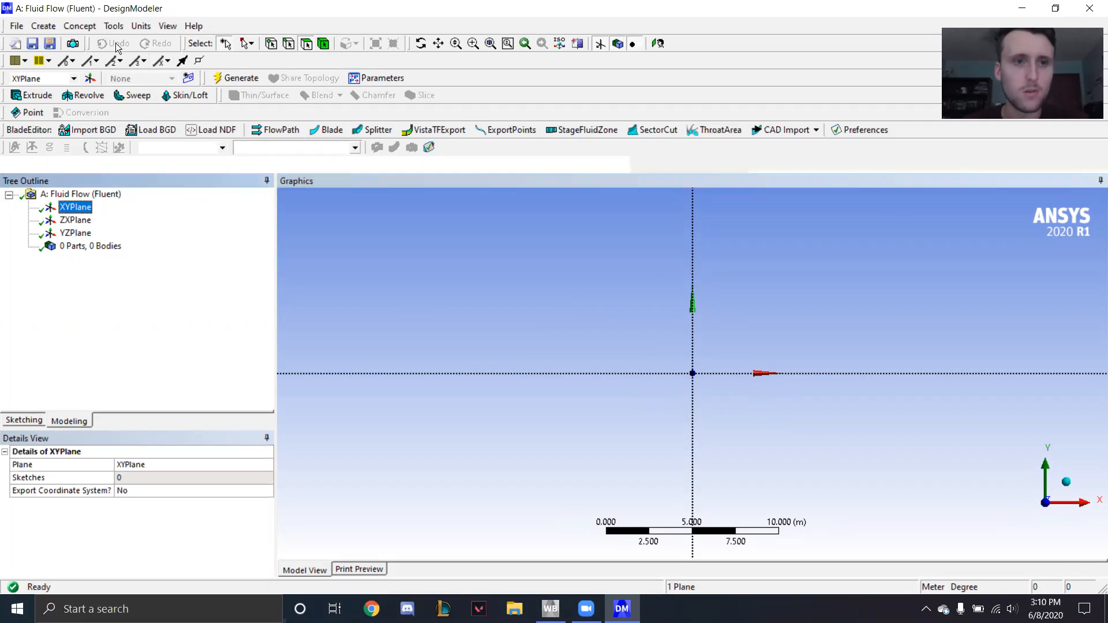
pyautogui.click(18, 421)
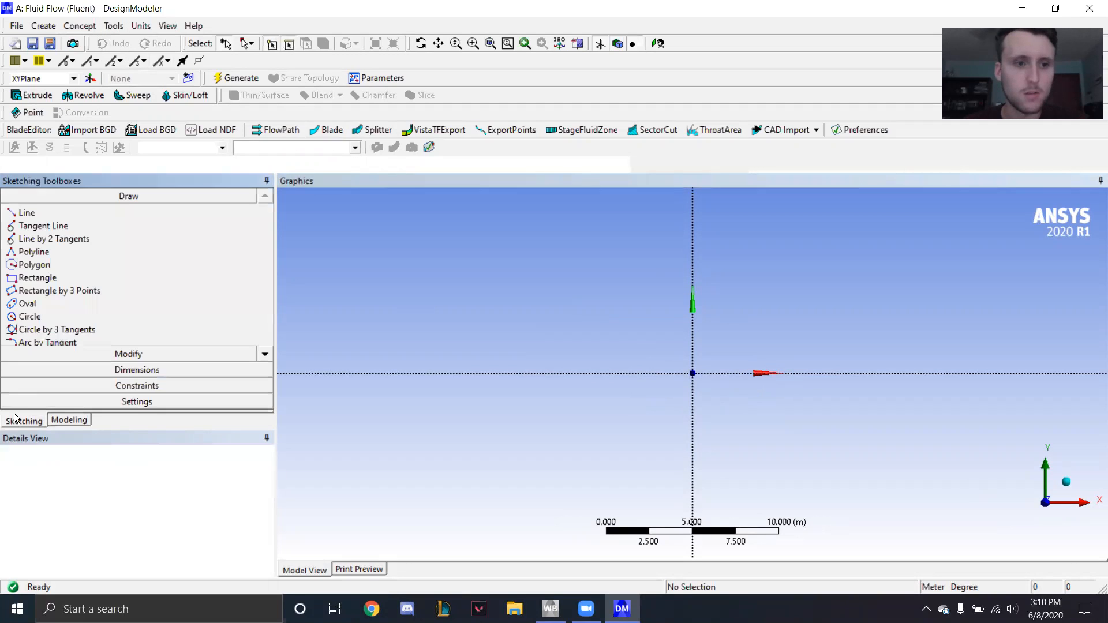
pyautogui.click(27, 282)
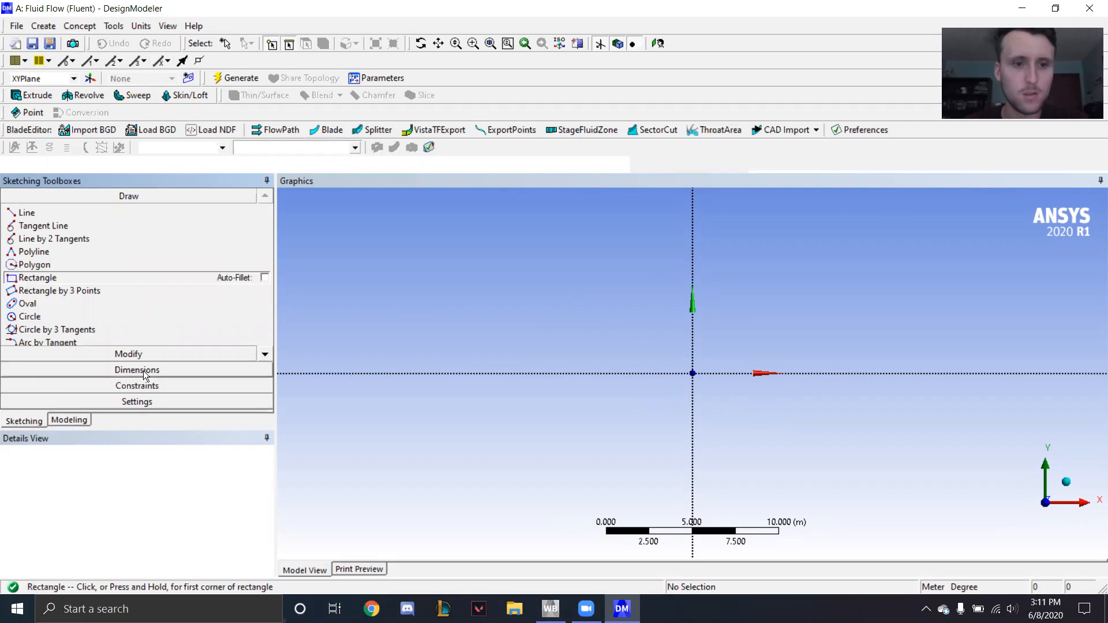
pyautogui.click(693, 374)
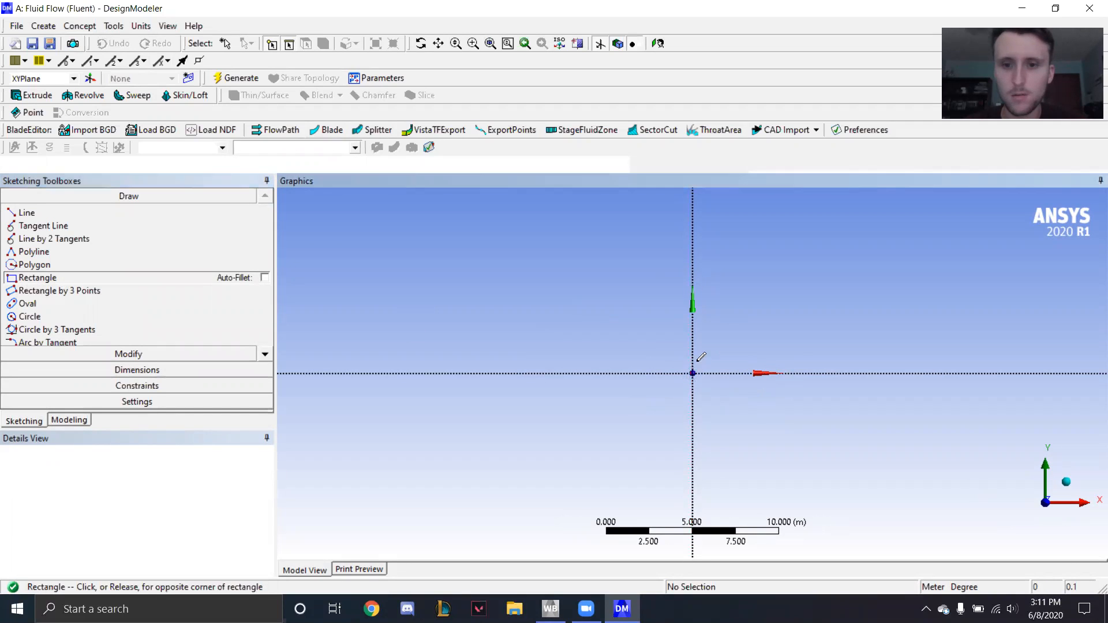
pyautogui.click(1062, 345)
# - Add general dimensions to the rectangle's height and length
pyautogui.click(124, 372)
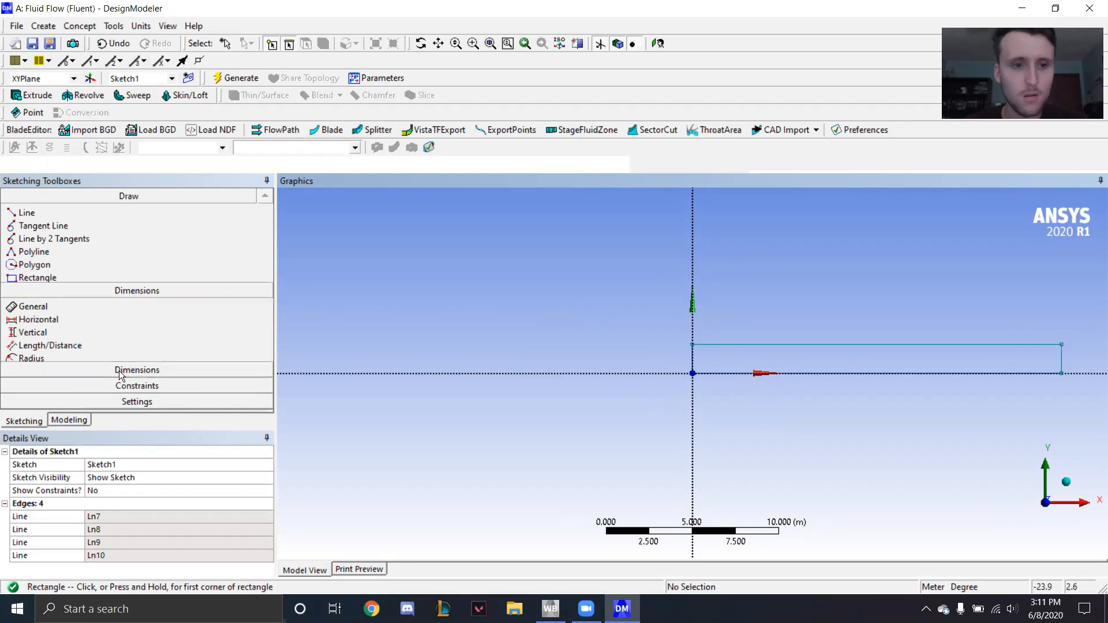
pyautogui.click(693, 359)
pyautogui.click(662, 357)
pyautogui.click(833, 345)
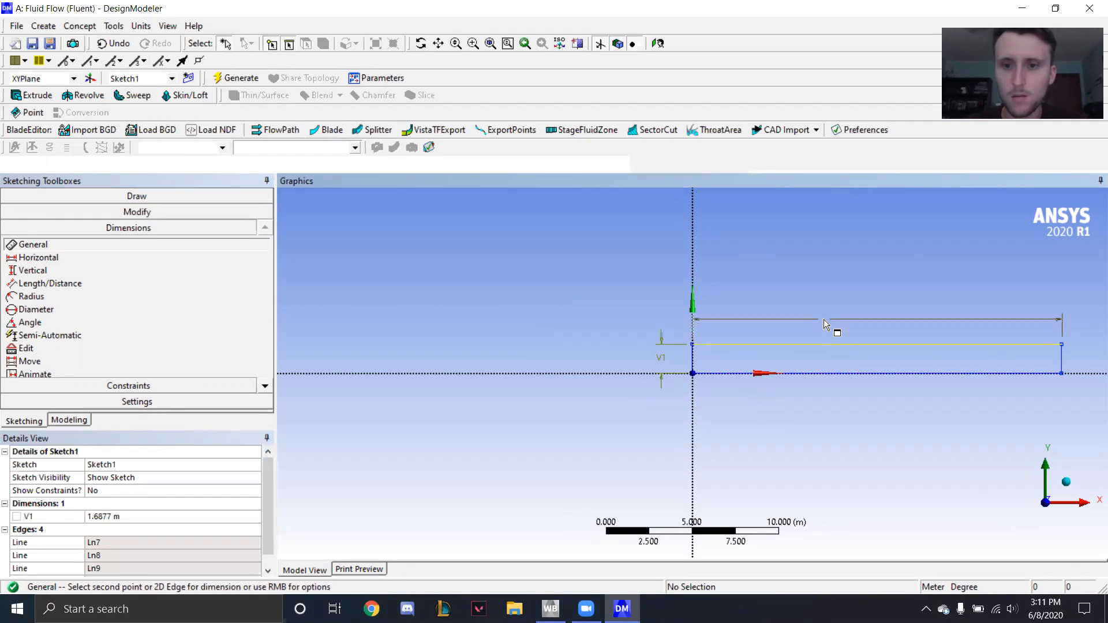
pyautogui.click(822, 314)
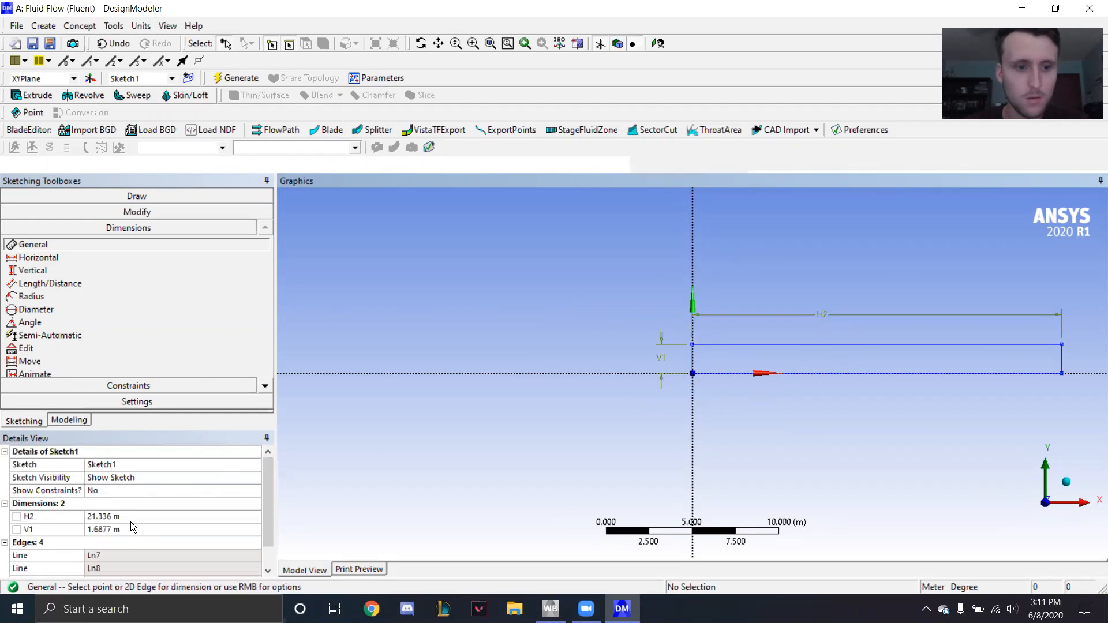
# - Switch the model units to millimetres and set the rectangle's height V1 to 10 mm
pyautogui.click(115, 530)
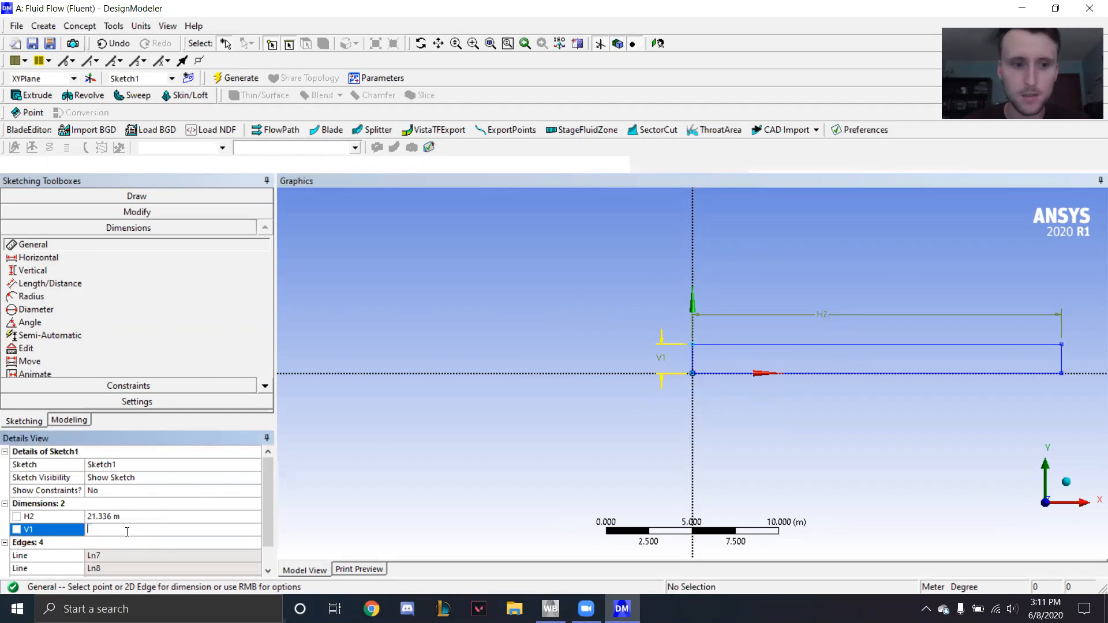
pyautogui.click(142, 26)
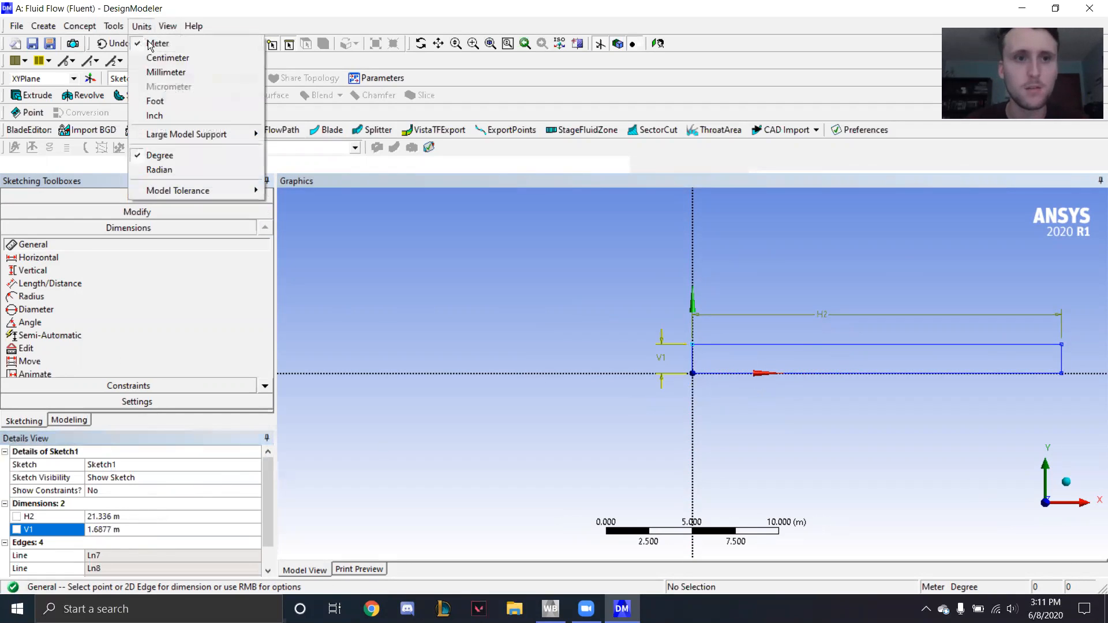
pyautogui.click(162, 72)
pyautogui.click(126, 527)
pyautogui.write('10')
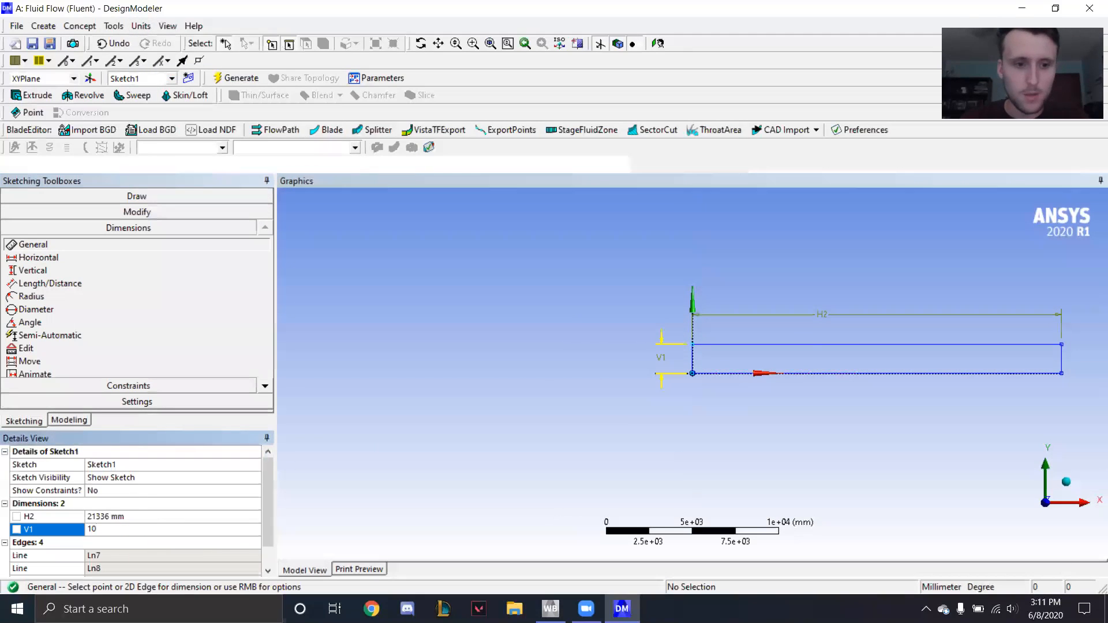
# - Set the rectangle's length H2 to 500 mm
pyautogui.click(115, 517)
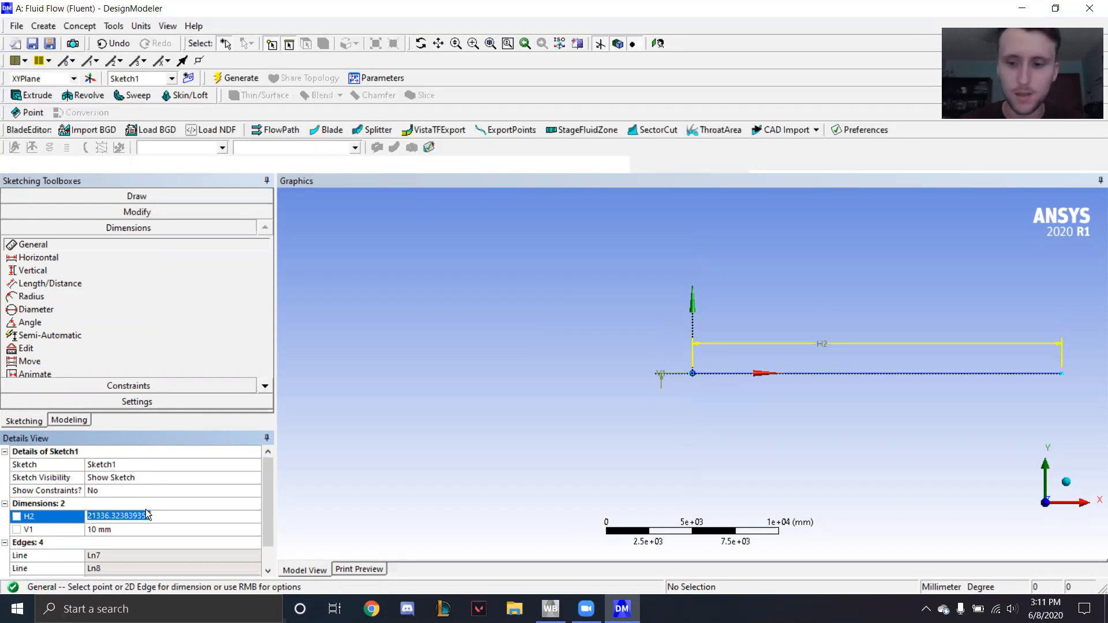
pyautogui.write('500')
pyautogui.press('Return')
pyautogui.scroll(2, 694, 370)
pyautogui.scroll(4, 695, 374)
pyautogui.scroll(-1, 667, 397)
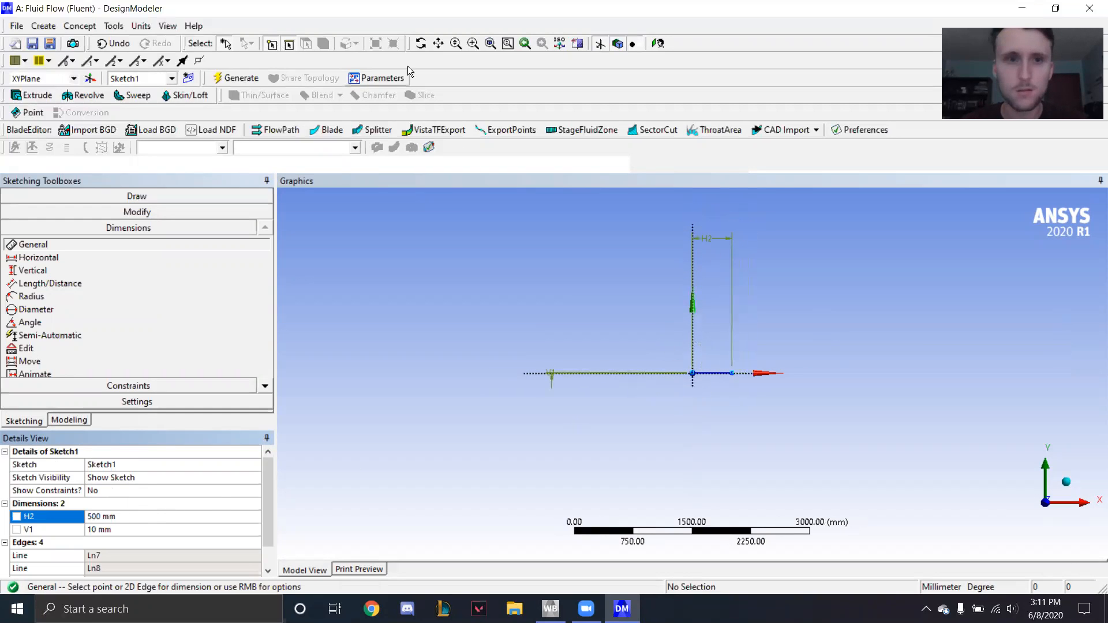
# - Delete the length and height dimensions from the rectangle sketch
pyautogui.click(226, 43)
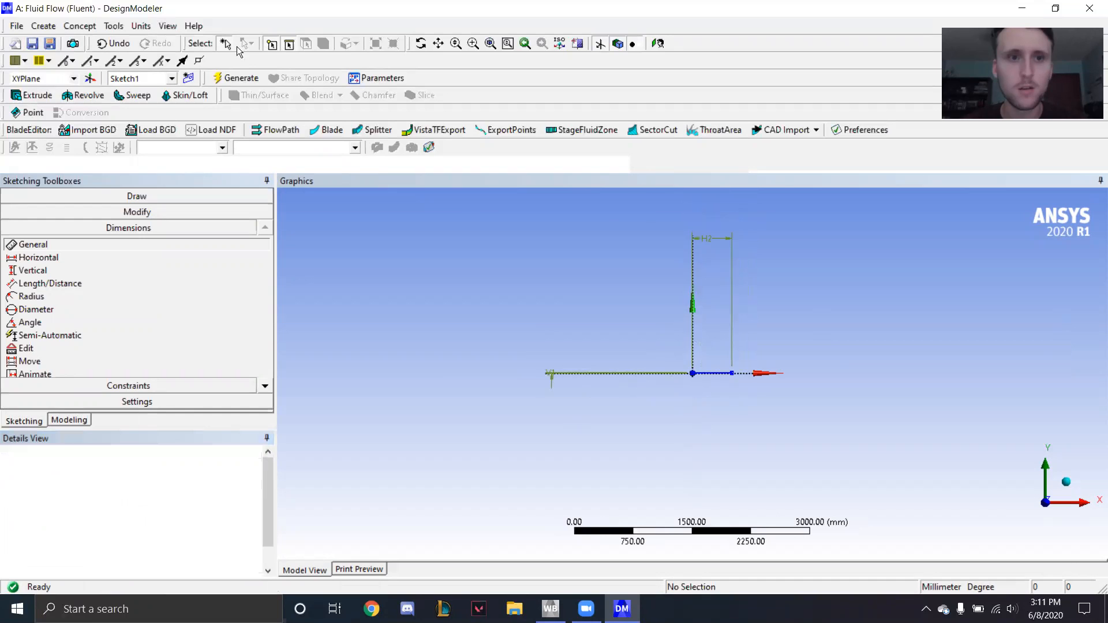
pyautogui.click(722, 230)
pyautogui.keyDown('ctrl'); pyautogui.click(554, 386); pyautogui.keyUp('ctrl')
pyautogui.press('Delete')
# - Create a surface from sketches using all edges of the rectangle as base objects, and generate it
pyautogui.scroll(9, 743, 384)
pyautogui.scroll(4, 797, 395)
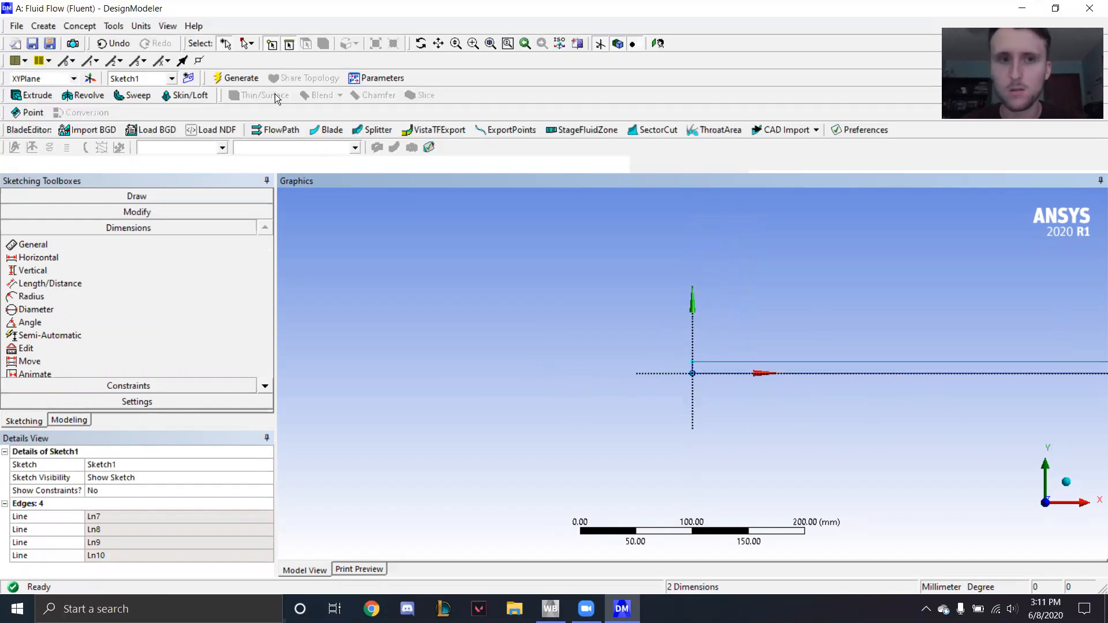
pyautogui.click(439, 43)
pyautogui.moveTo(690, 376)
pyautogui.mouseDown()
pyautogui.moveTo(449, 361)
pyautogui.moveTo(469, 361)
pyautogui.mouseUp()
pyautogui.scroll(2, 687, 357)
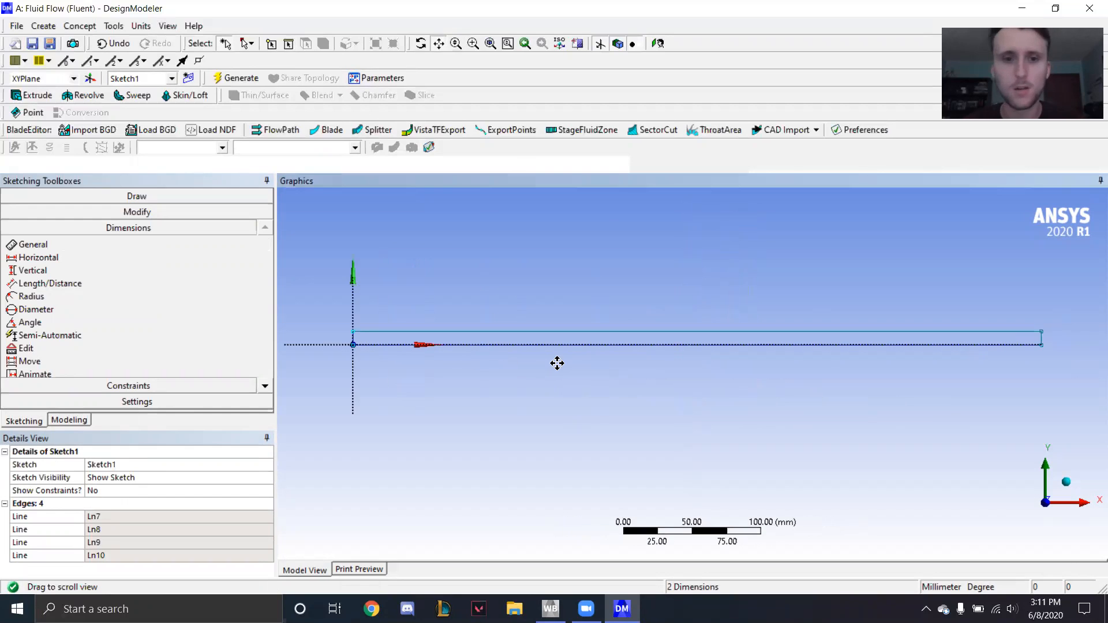
pyautogui.moveTo(560, 374); pyautogui.dragTo(577, 381)
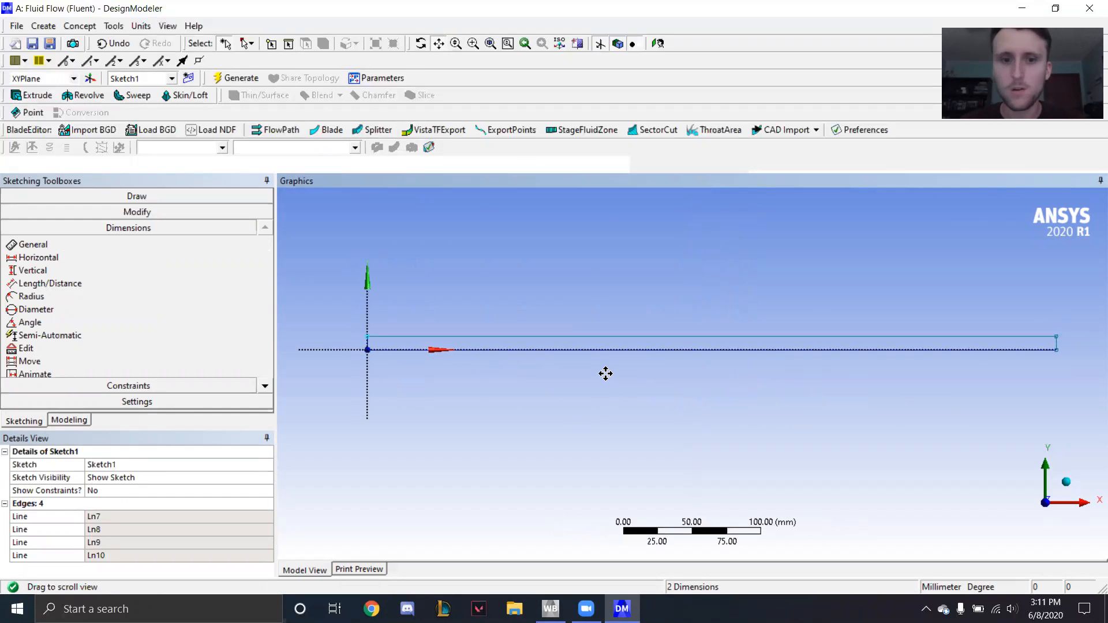
pyautogui.scroll(2, 605, 375)
pyautogui.scroll(-2, 605, 378)
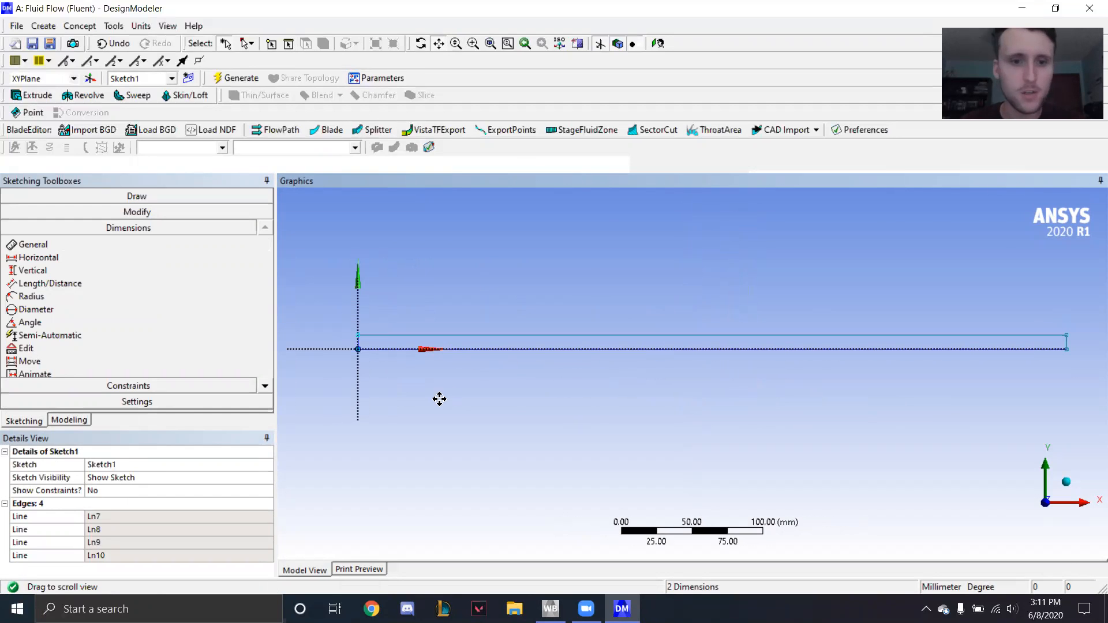
pyautogui.click(87, 27)
pyautogui.click(80, 28)
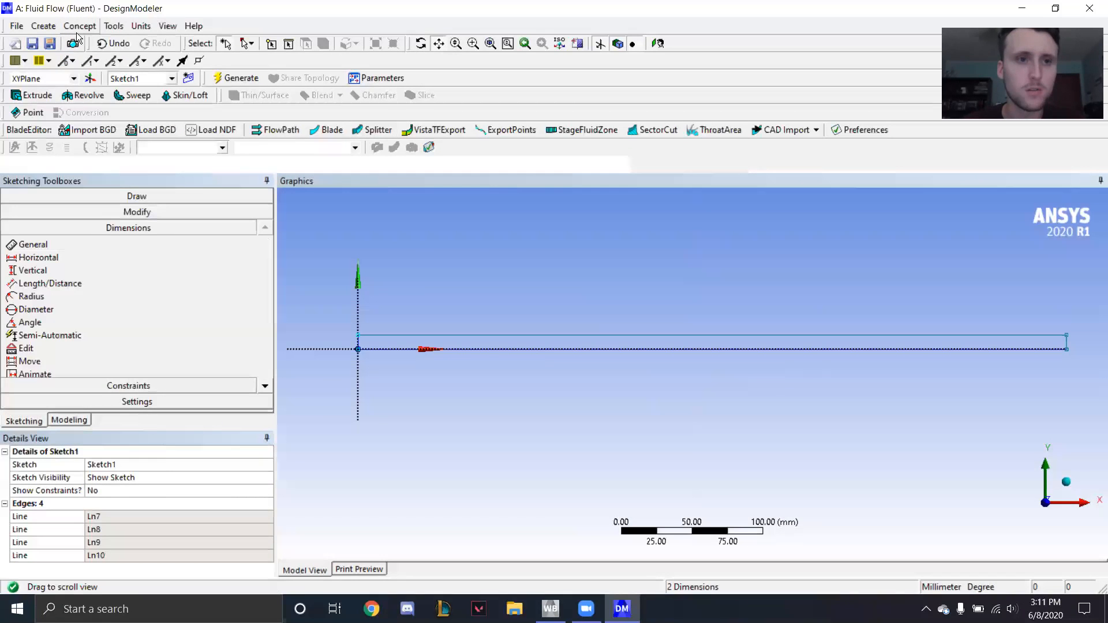
pyautogui.click(78, 27)
pyautogui.click(97, 127)
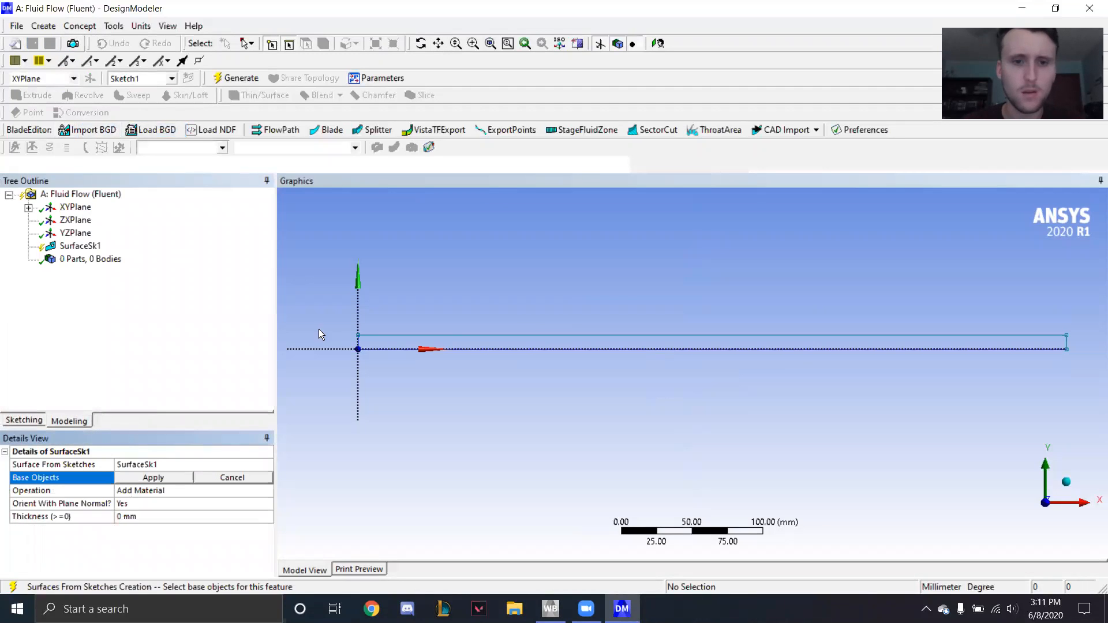
pyautogui.click(247, 45)
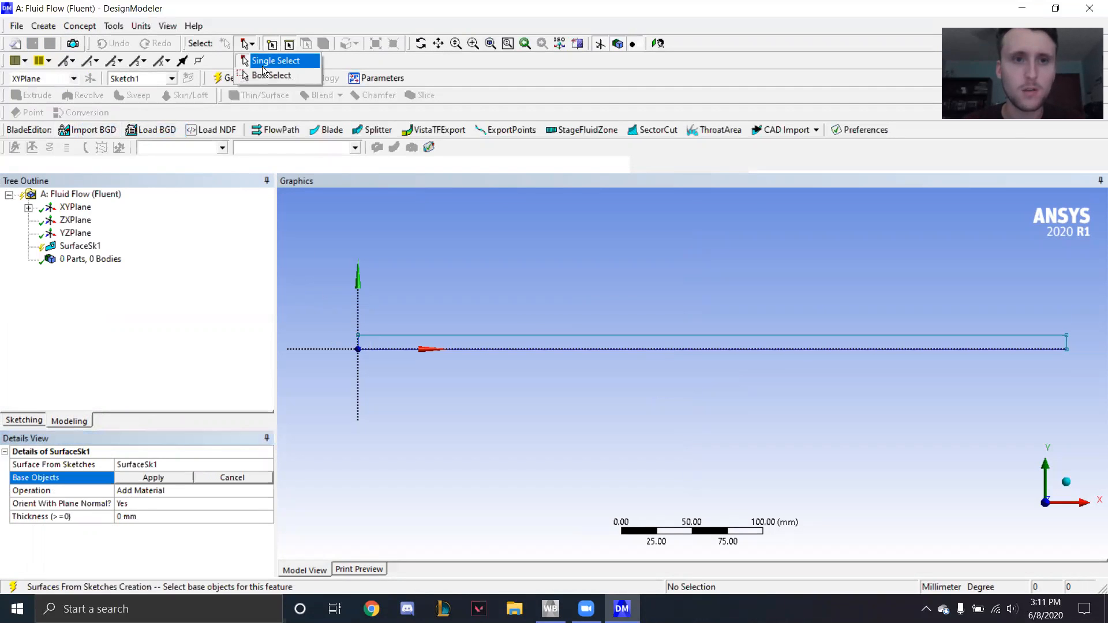
pyautogui.click(261, 75)
pyautogui.moveTo(342, 315)
pyautogui.mouseDown()
pyautogui.moveTo(690, 366)
pyautogui.moveTo(1069, 364)
pyautogui.moveTo(1085, 374)
pyautogui.mouseUp()
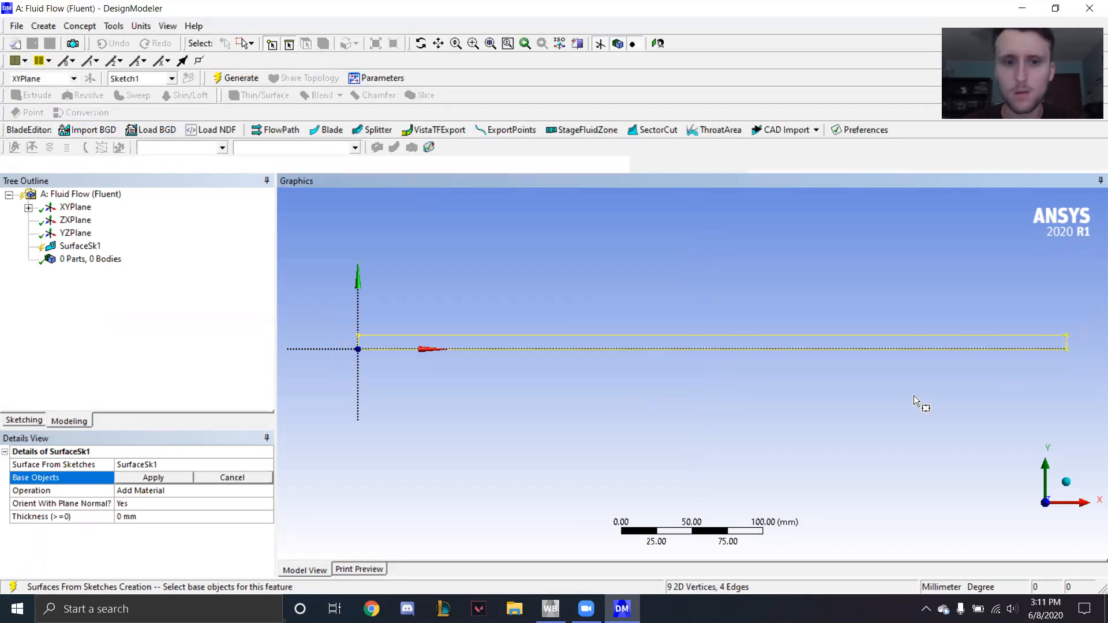
pyautogui.click(145, 479)
pyautogui.click(236, 79)
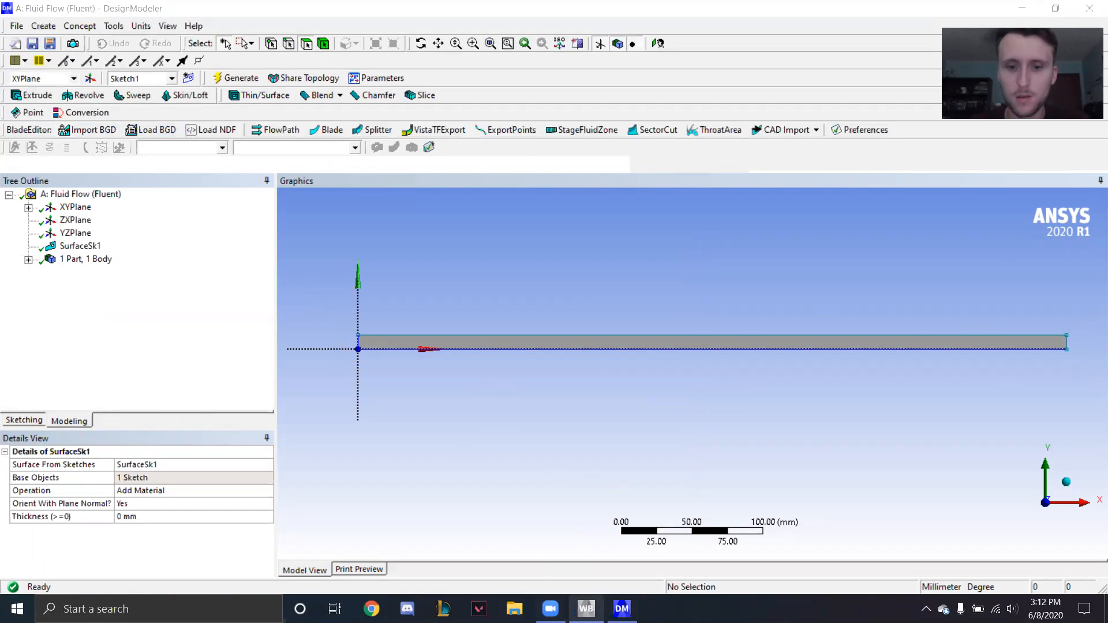
# - Open the Mesh cell from Workbench, switch to the Meshing window and view the surface body along the Z axis
pyautogui.click(550, 609)
pyautogui.doubleClick(220, 140)
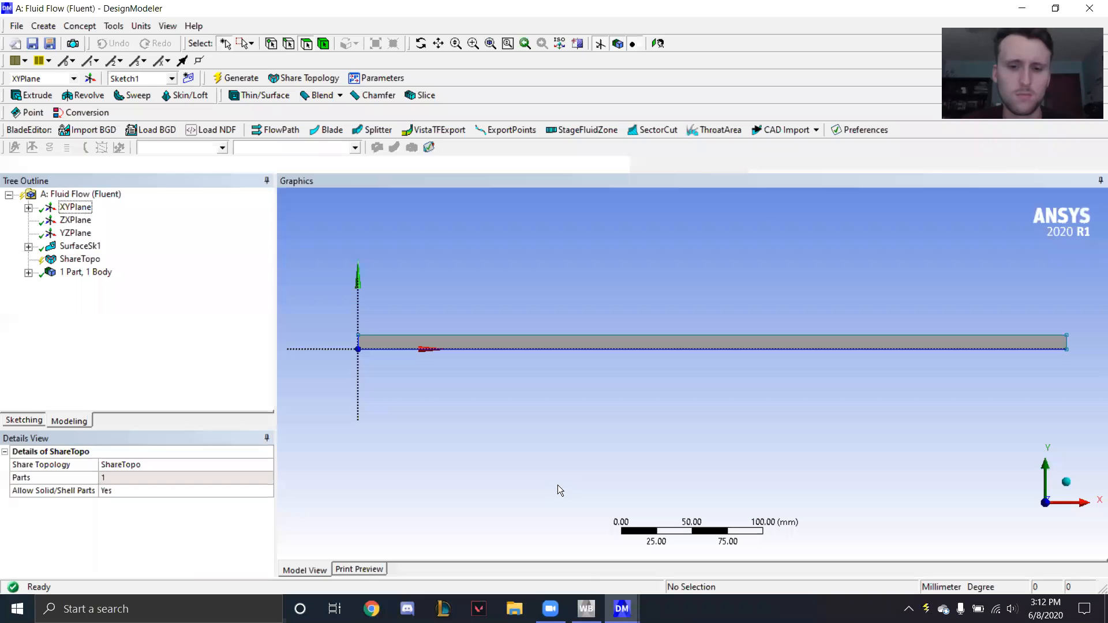
pyautogui.moveTo(622, 607)
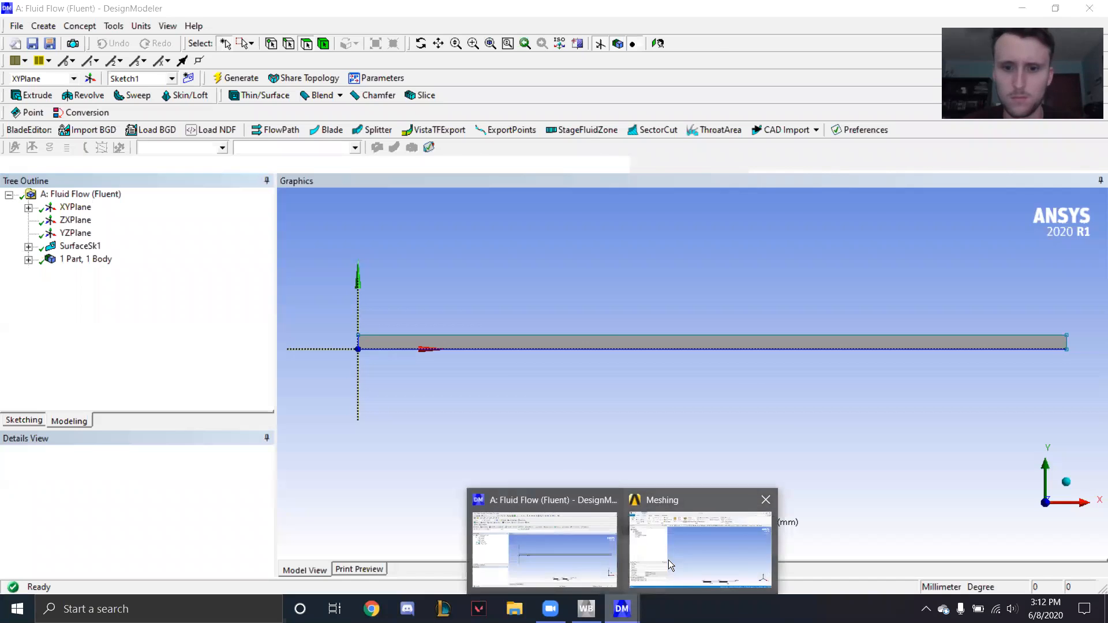
pyautogui.click(668, 560)
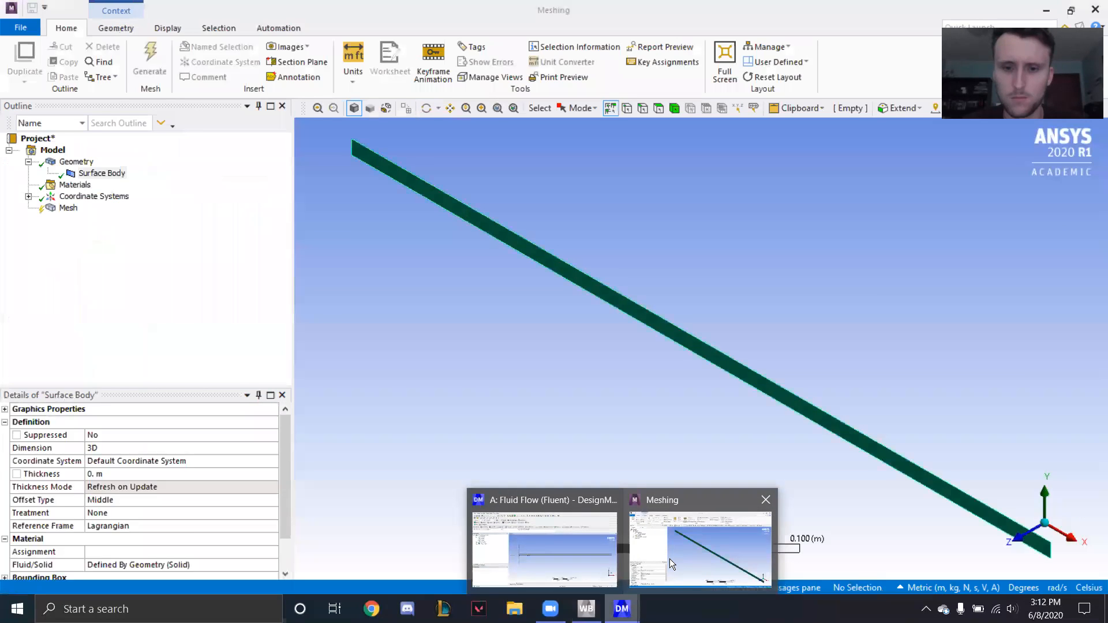
pyautogui.click(1016, 540)
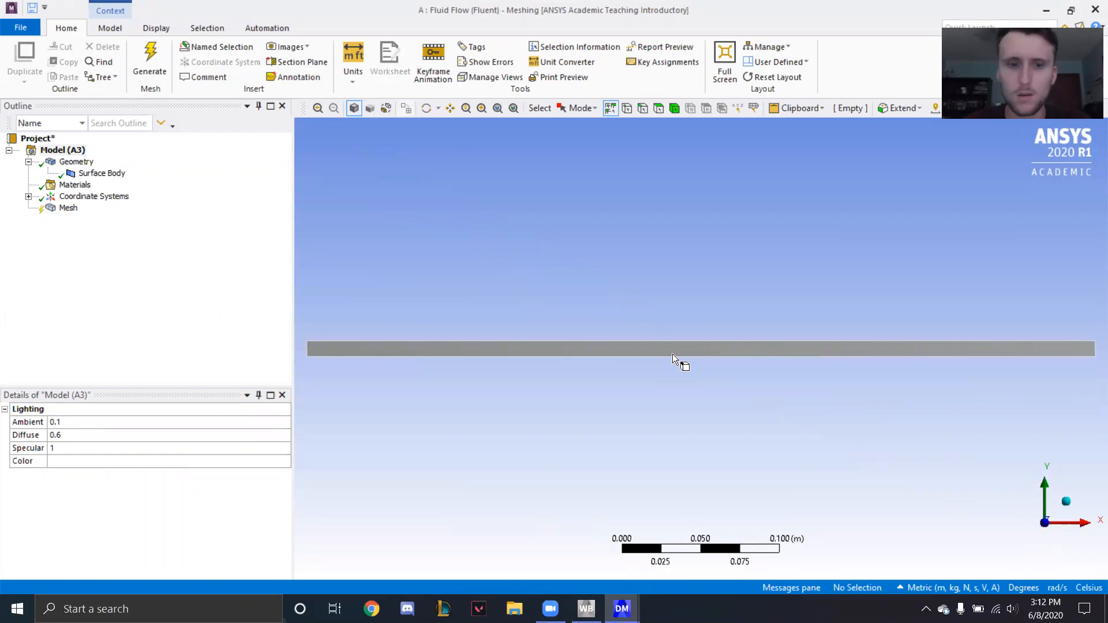
# - Insert a mesh method and scope it to the rectangular surface body
pyautogui.click(70, 208)
pyautogui.rightClick(71, 209)
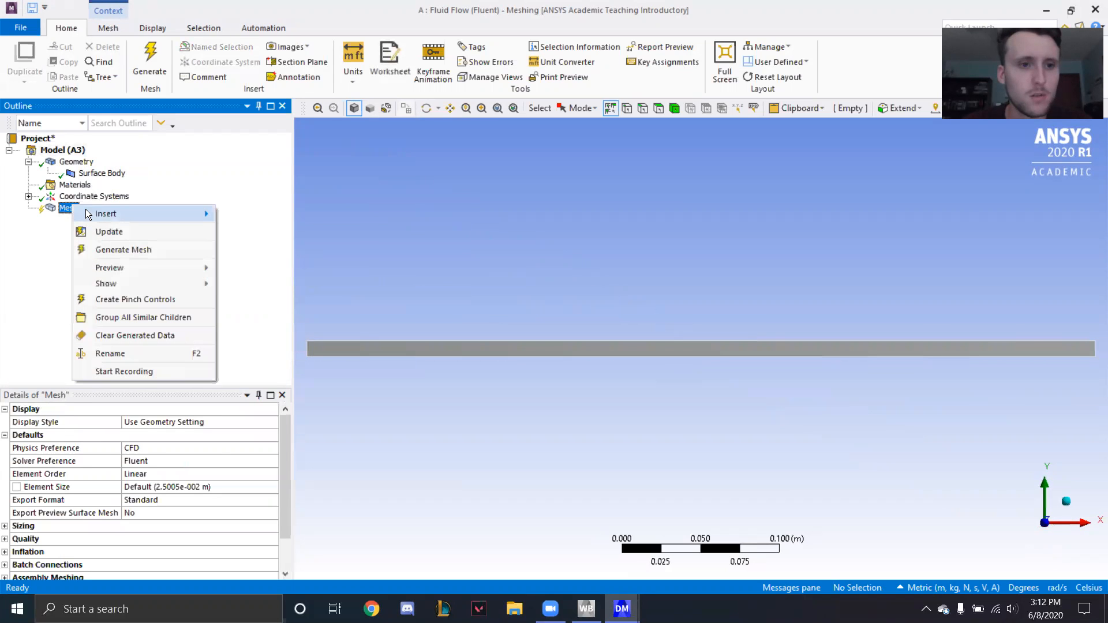
pyautogui.moveTo(145, 214)
pyautogui.click(265, 216)
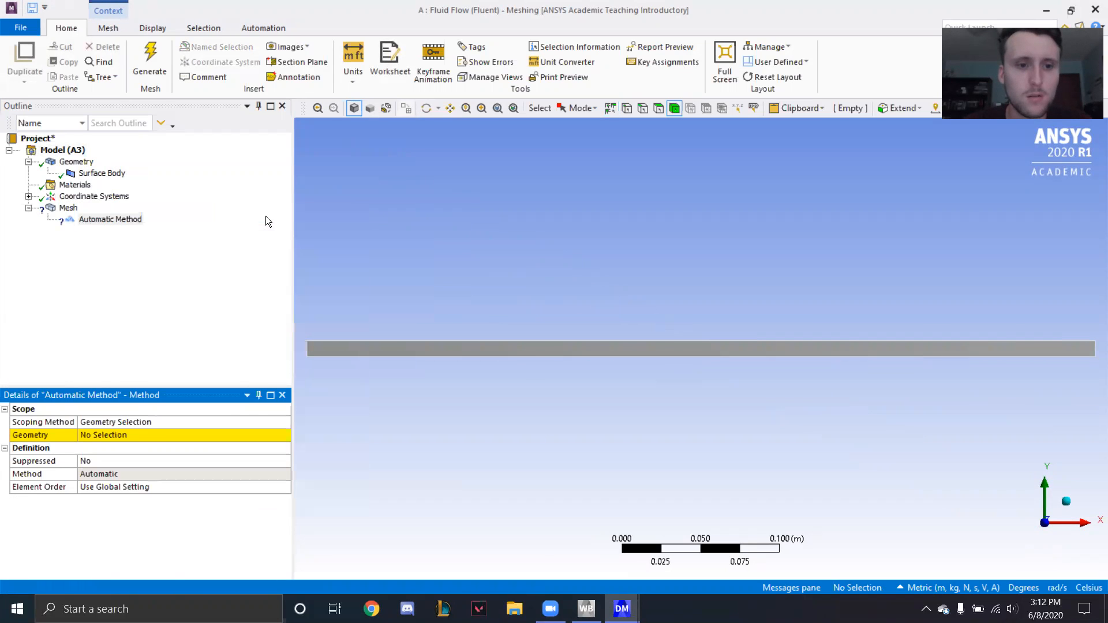
pyautogui.click(132, 435)
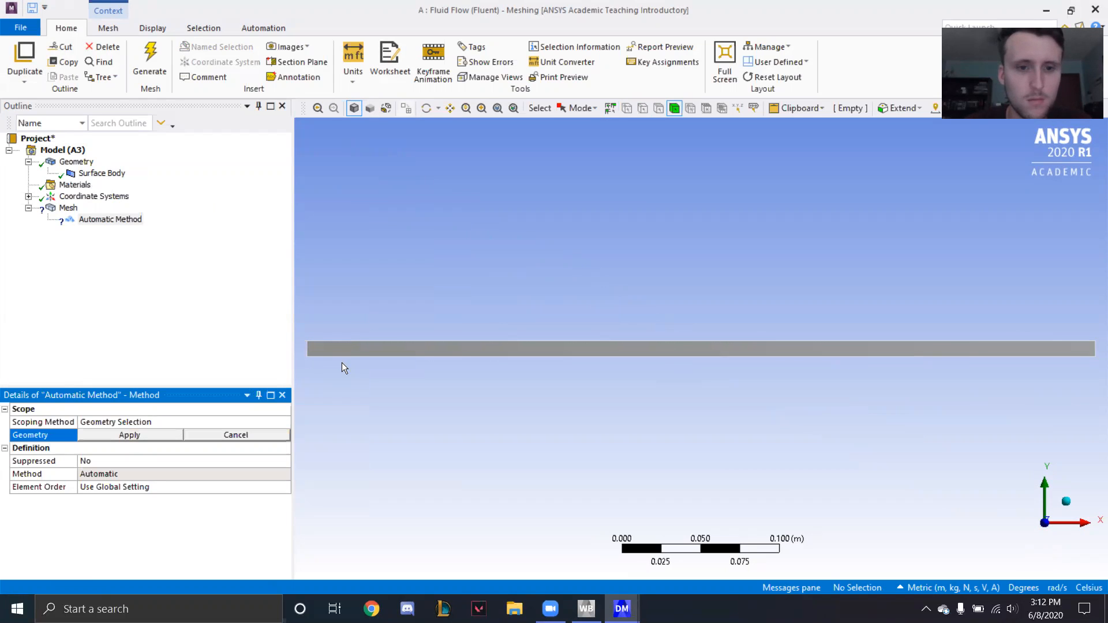
pyautogui.click(347, 349)
pyautogui.click(139, 436)
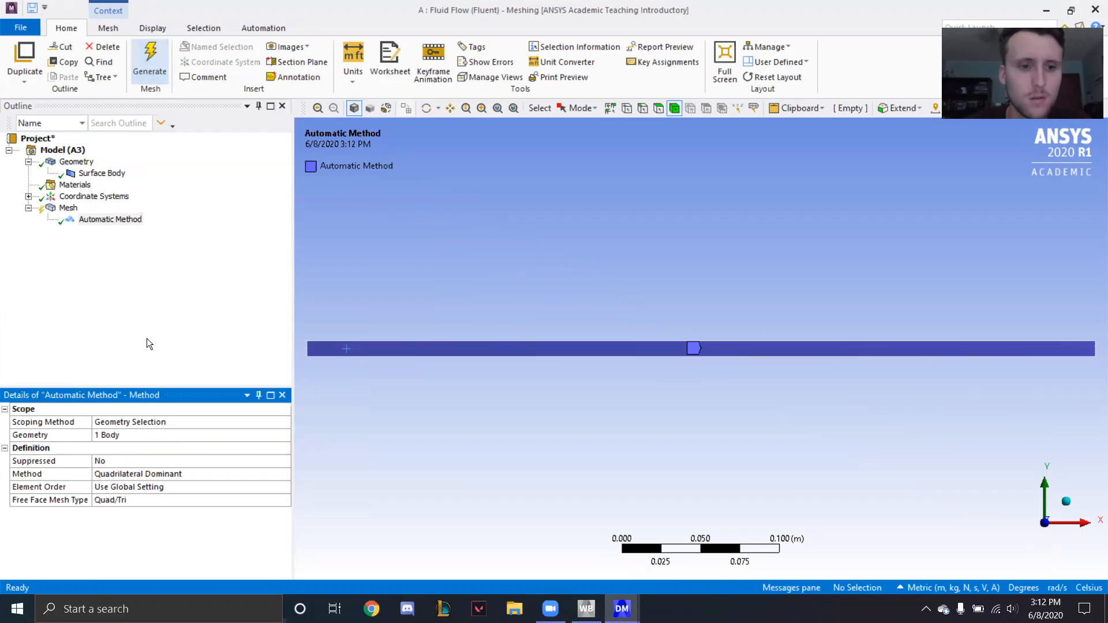
pyautogui.click(137, 460)
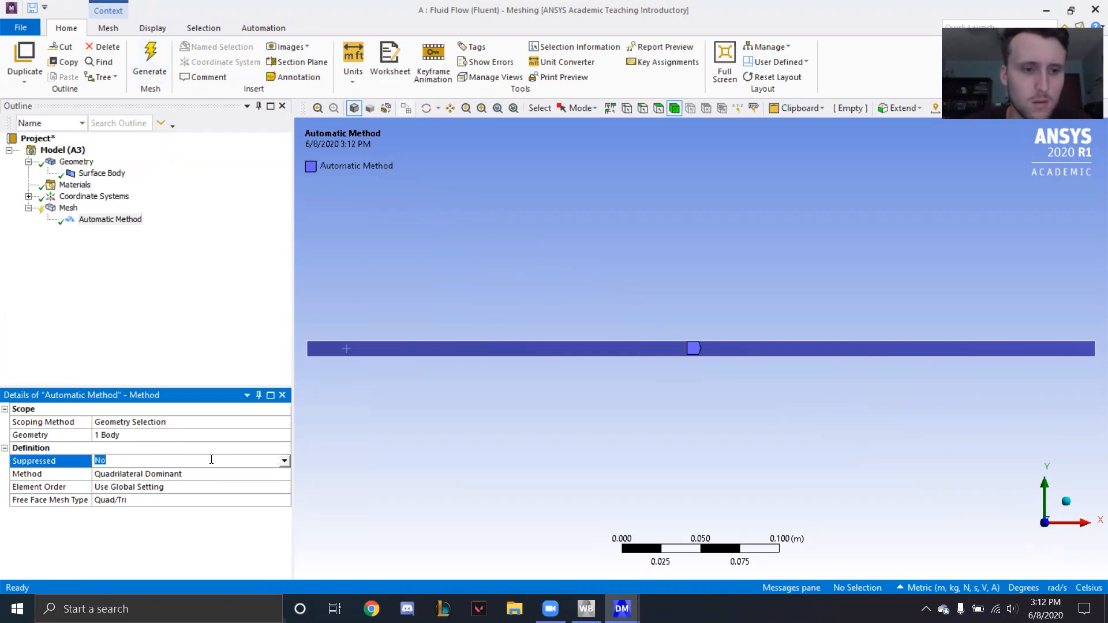
# - Generate the mesh, and insert a sizing control scoped to the two short end edges of the rectangle
pyautogui.click(146, 68)
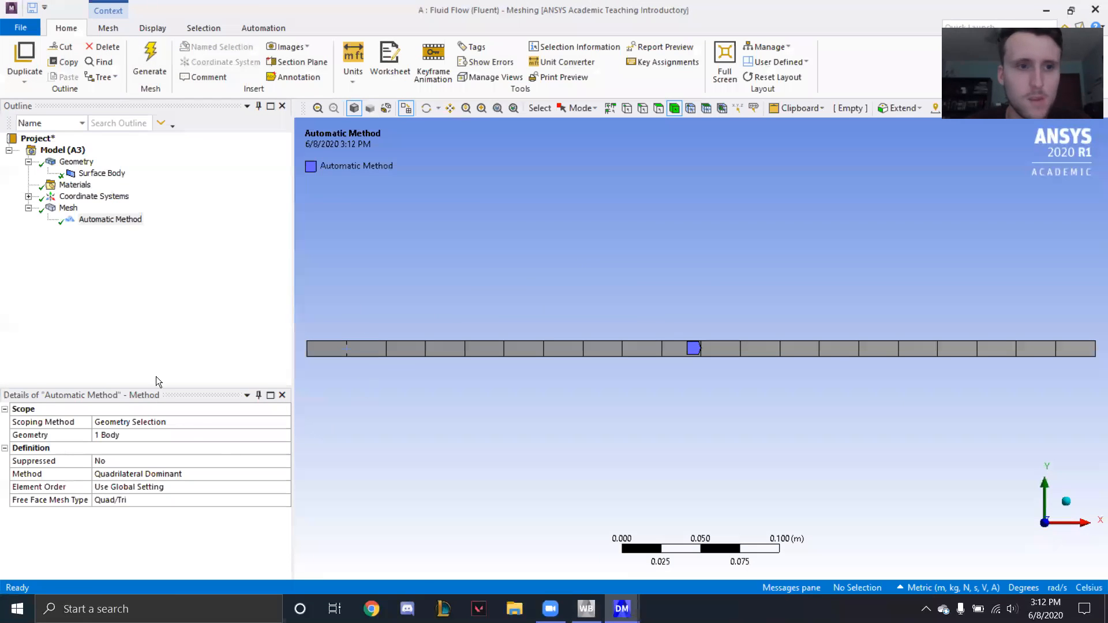
pyautogui.rightClick(63, 209)
pyautogui.moveTo(104, 213)
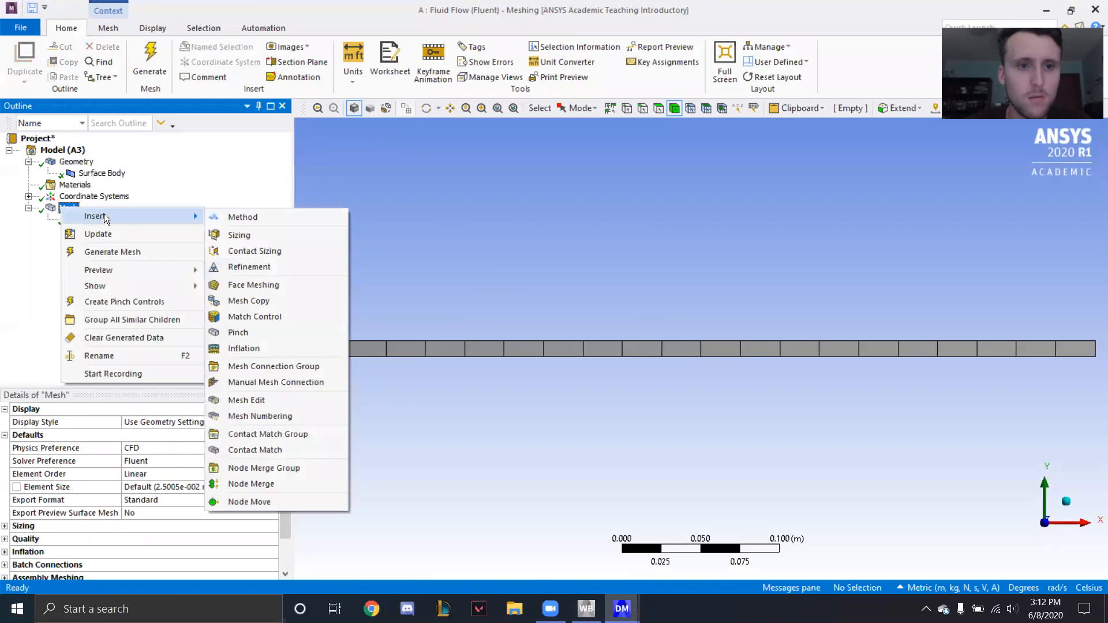
pyautogui.click(256, 239)
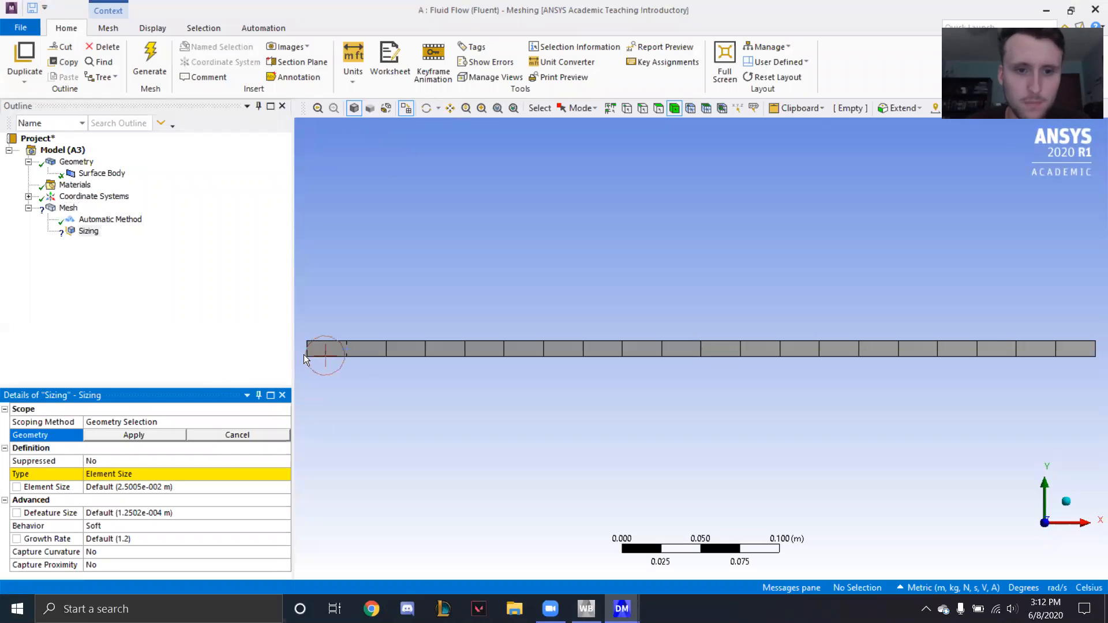
pyautogui.click(644, 108)
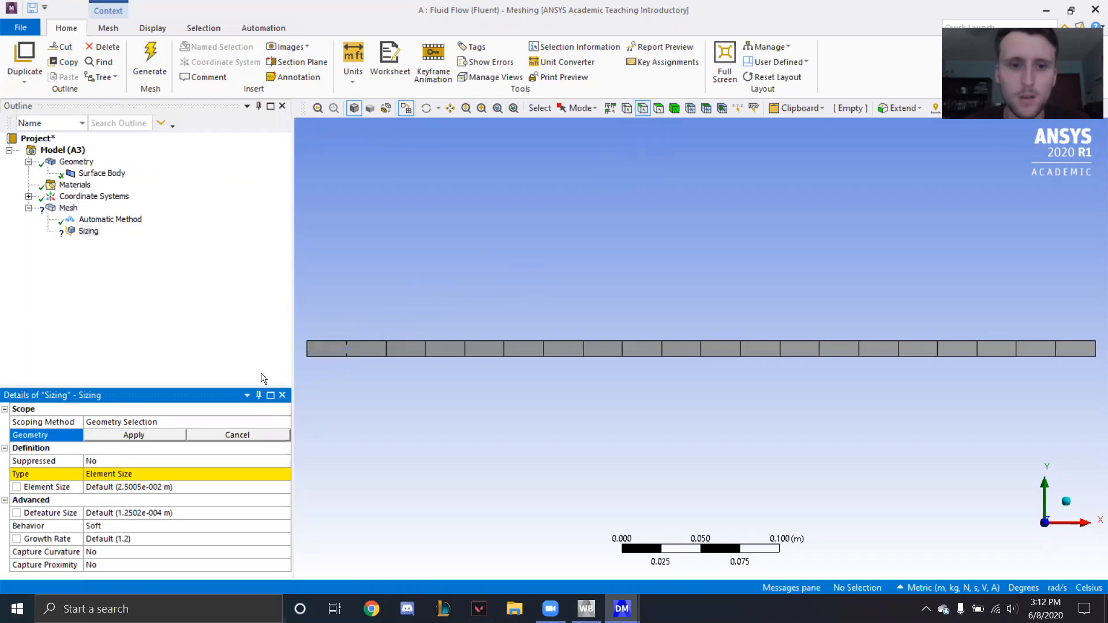
pyautogui.click(307, 348)
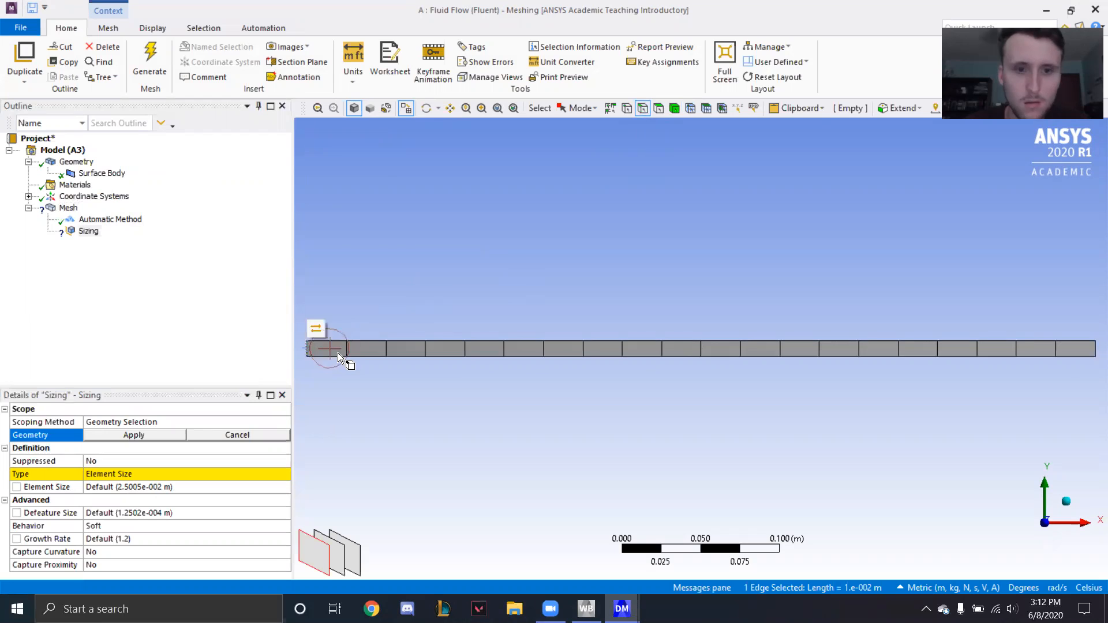
pyautogui.keyDown('ctrl'); pyautogui.click(1096, 350); pyautogui.keyUp('ctrl')
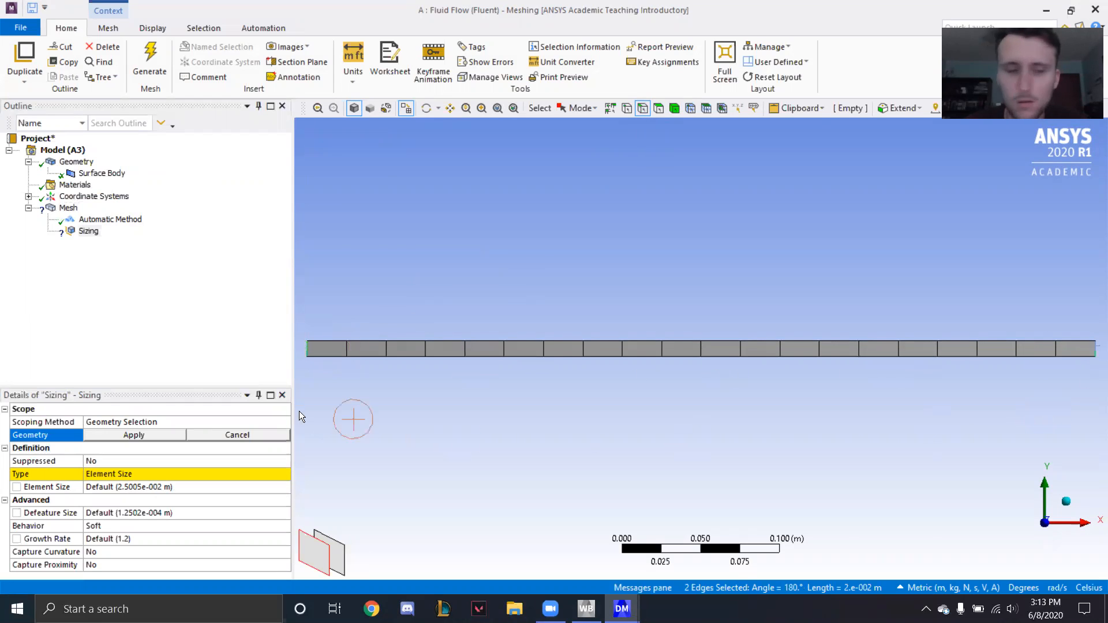
pyautogui.click(133, 435)
# - Set the short-edge sizing to Number of Divisions 150 with Hard behavior, and regenerate the mesh
pyautogui.click(136, 474)
pyautogui.click(284, 474)
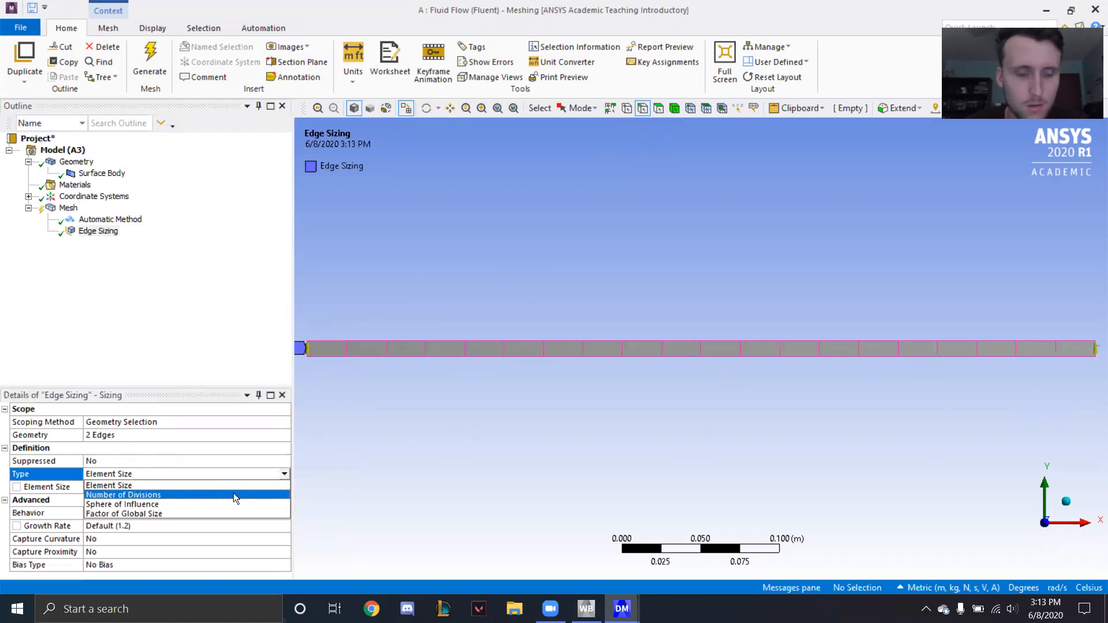
pyautogui.click(234, 494)
pyautogui.click(183, 488)
pyautogui.write('150')
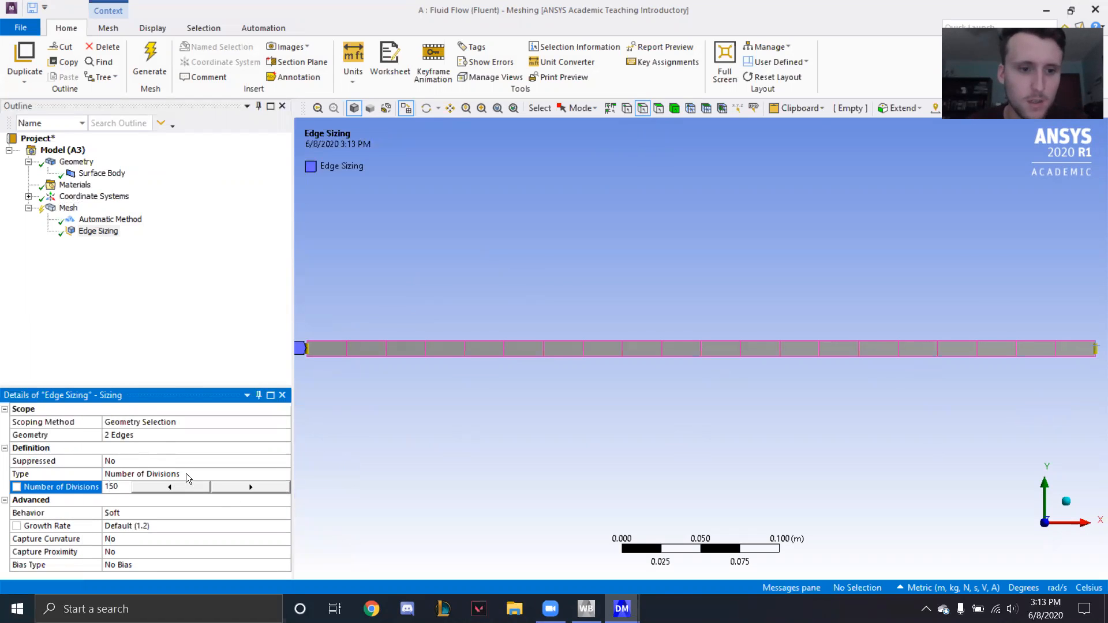
pyautogui.click(143, 514)
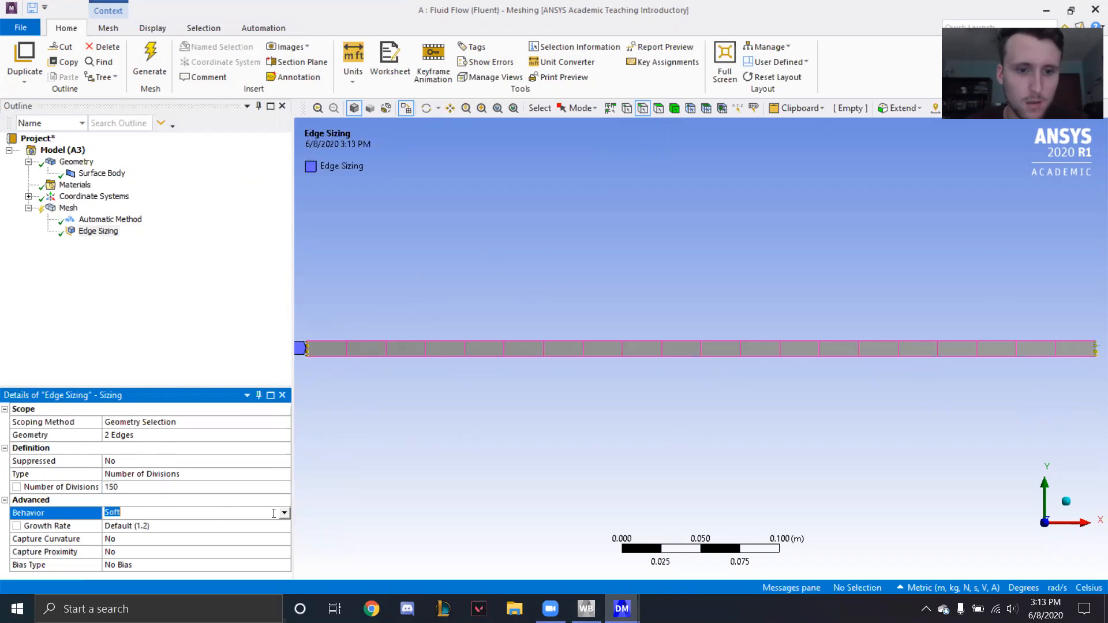
pyautogui.click(284, 513)
pyautogui.click(207, 534)
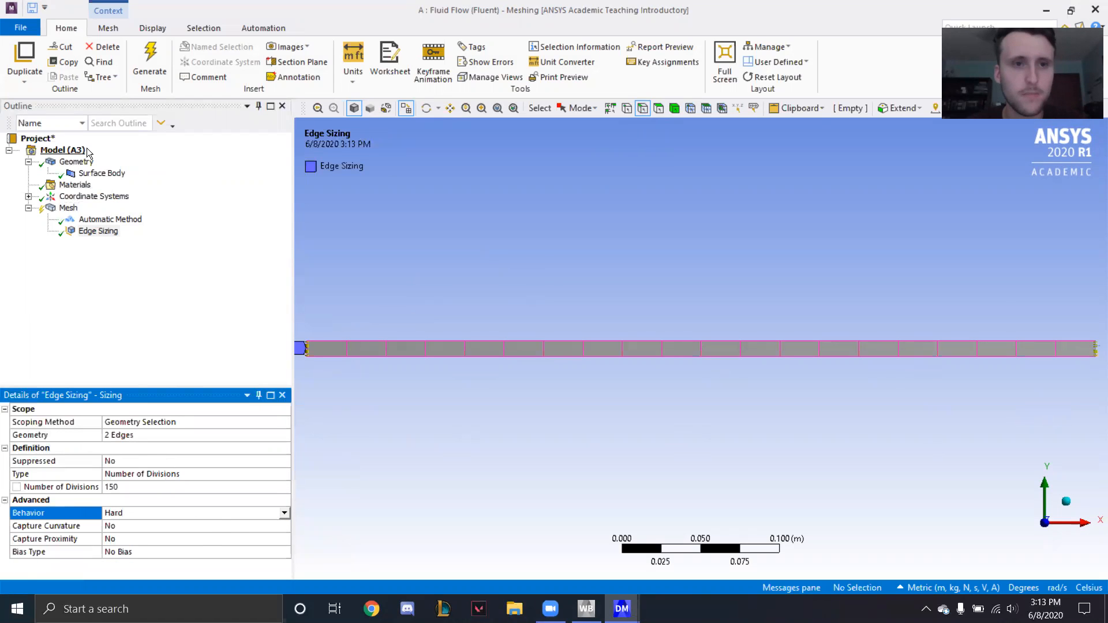
pyautogui.click(148, 57)
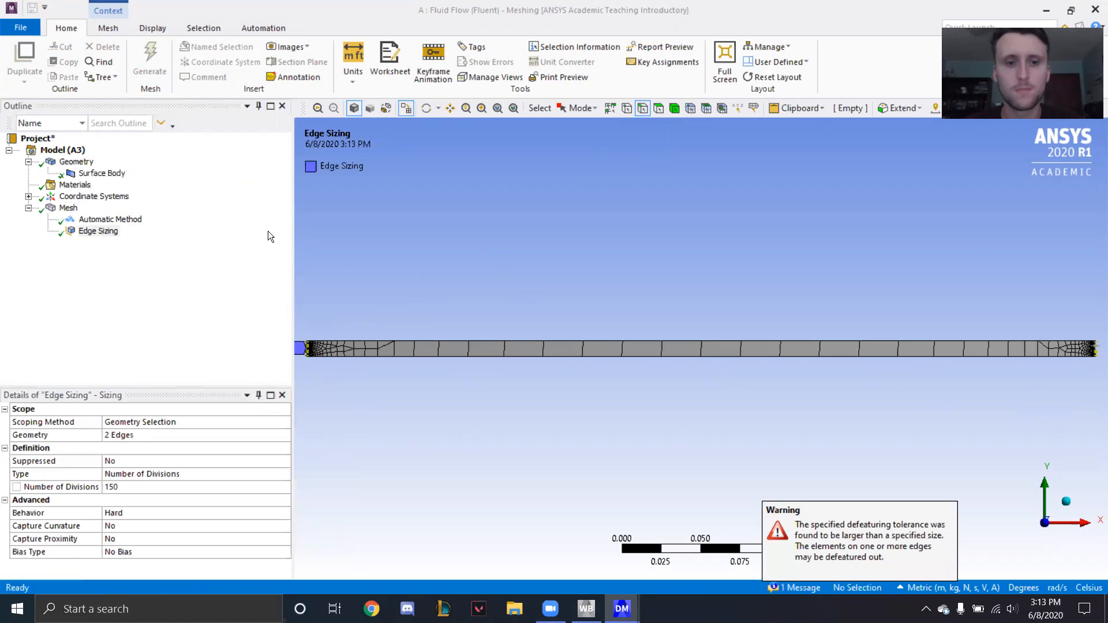
# - Insert a second sizing control scoped to the two long edges of the rectangle
pyautogui.rightClick(60, 209)
pyautogui.moveTo(90, 215)
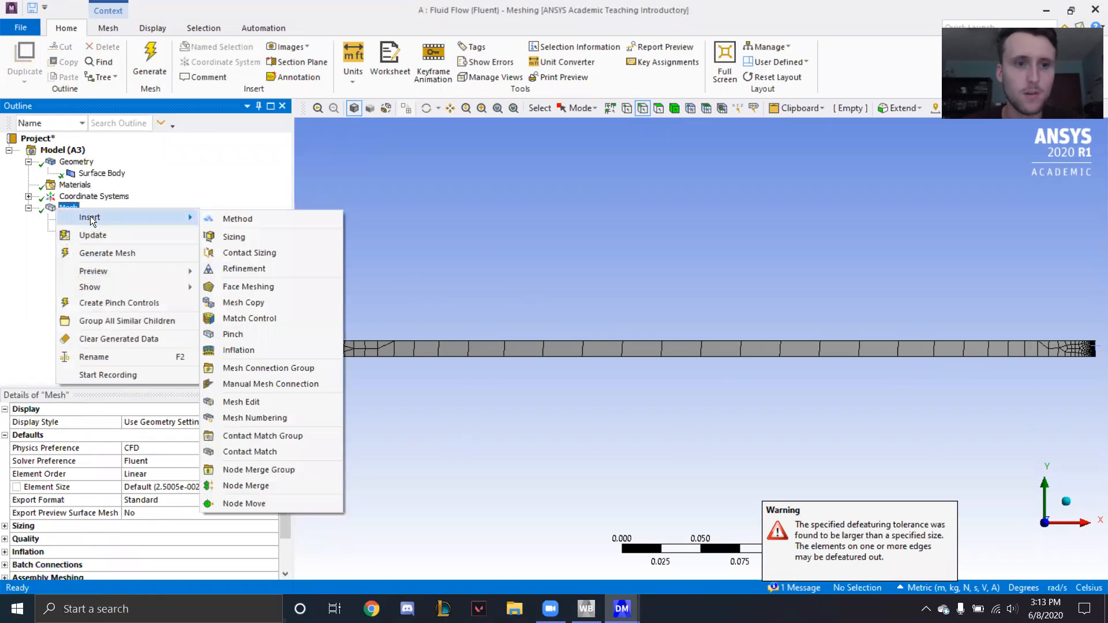
pyautogui.click(236, 232)
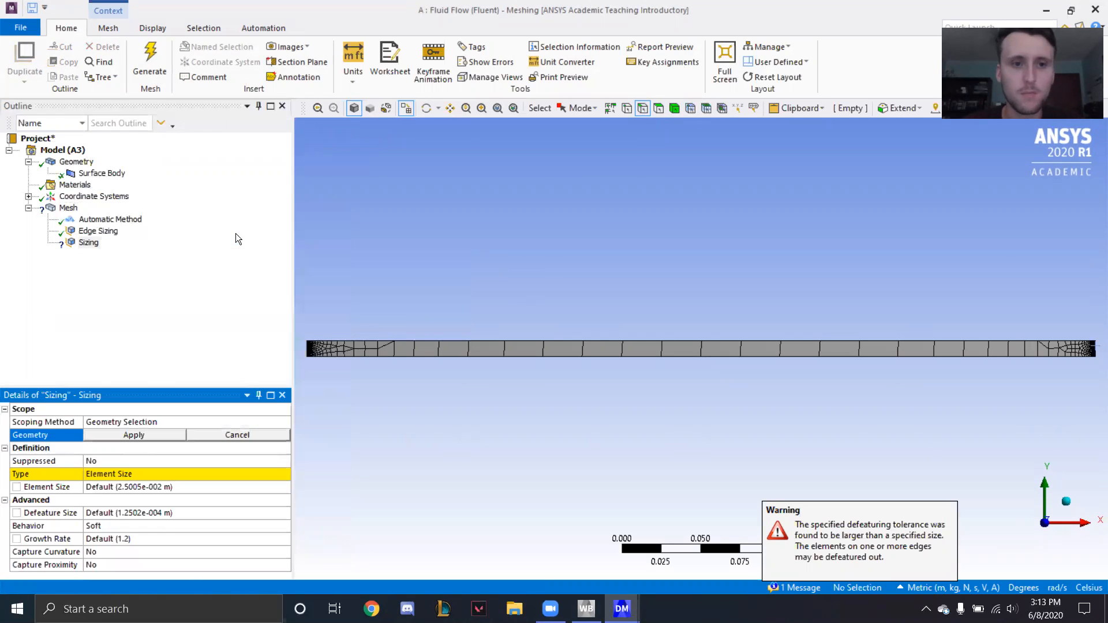
pyautogui.click(640, 340)
pyautogui.keyDown('ctrl'); pyautogui.click(640, 357); pyautogui.keyUp('ctrl')
pyautogui.click(125, 436)
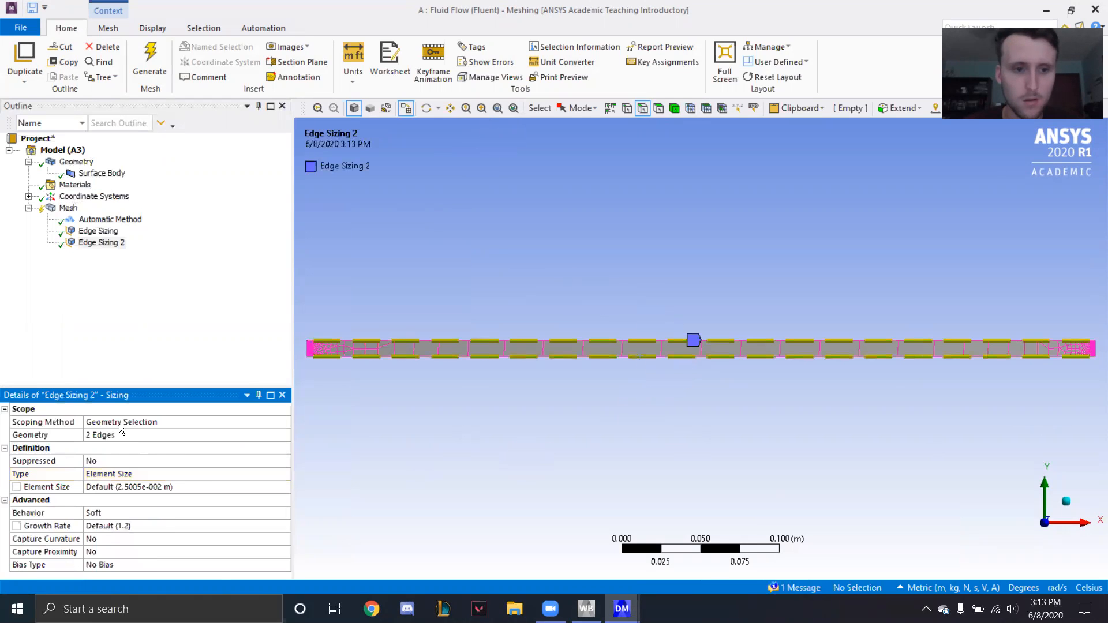
# - Set the long-edge sizing to Number of Divisions 400 with Hard behavior, and regenerate the mesh
pyautogui.click(237, 474)
pyautogui.click(284, 475)
pyautogui.click(233, 494)
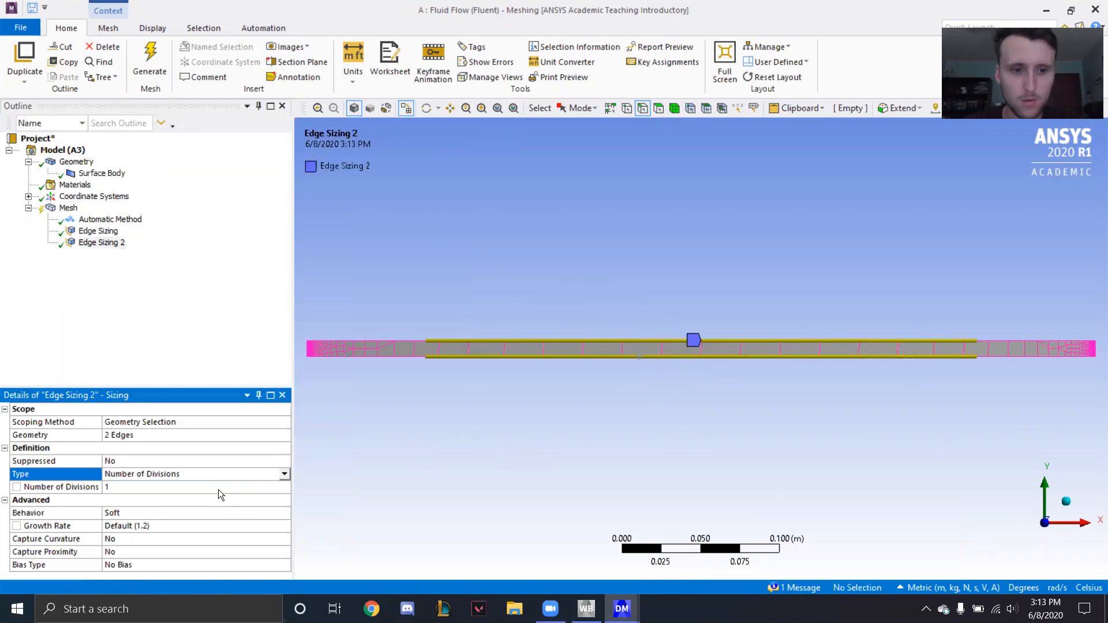
pyautogui.click(185, 487)
pyautogui.write('400')
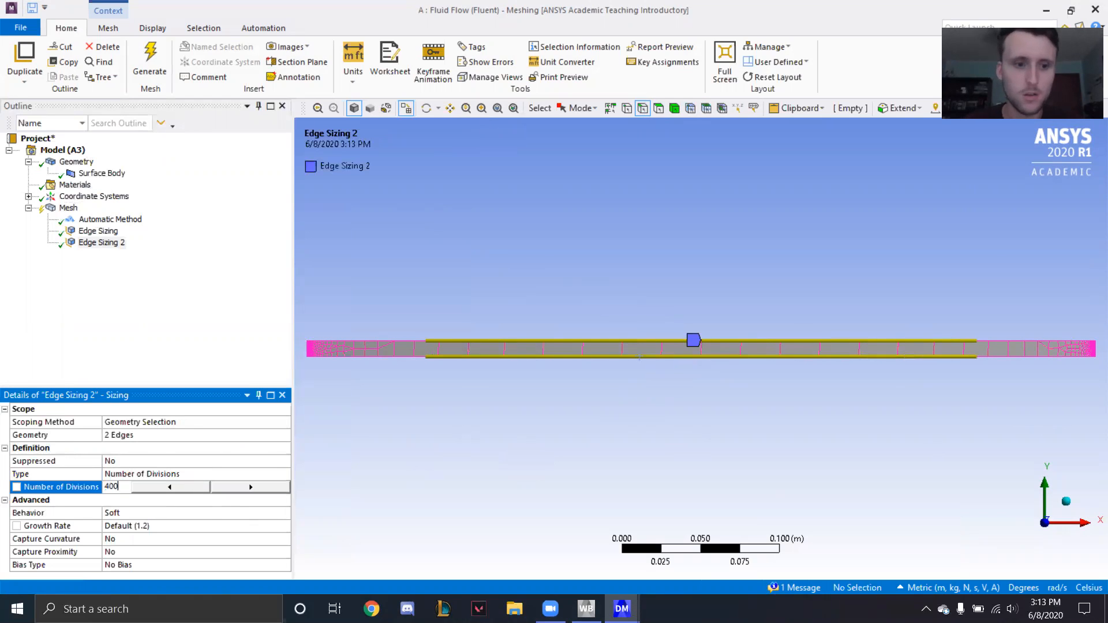
pyautogui.click(160, 514)
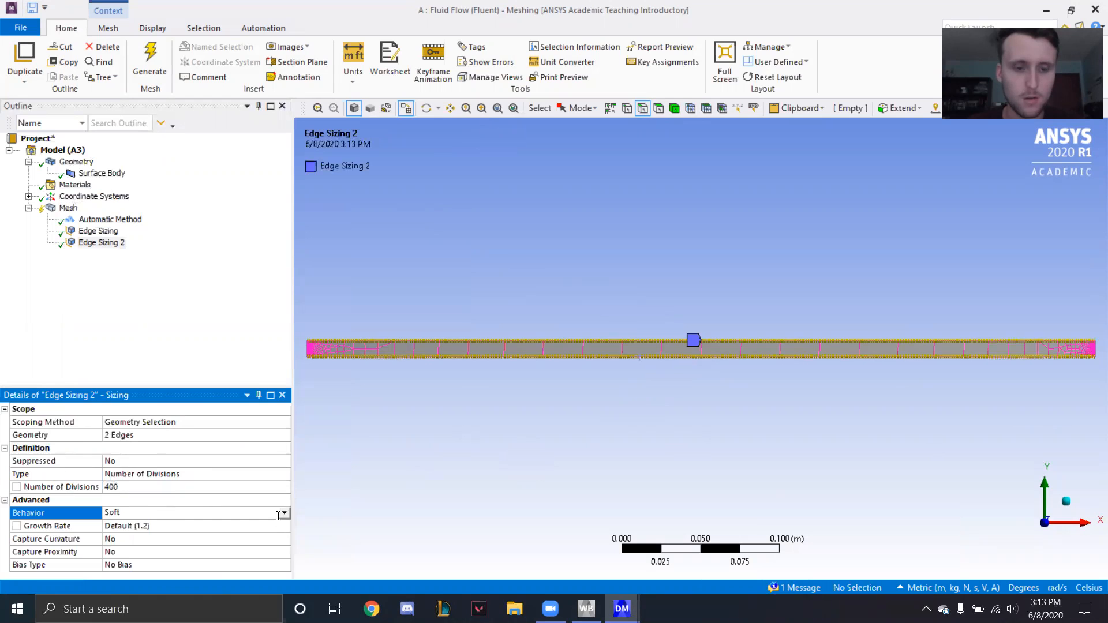
pyautogui.click(280, 513)
pyautogui.click(219, 534)
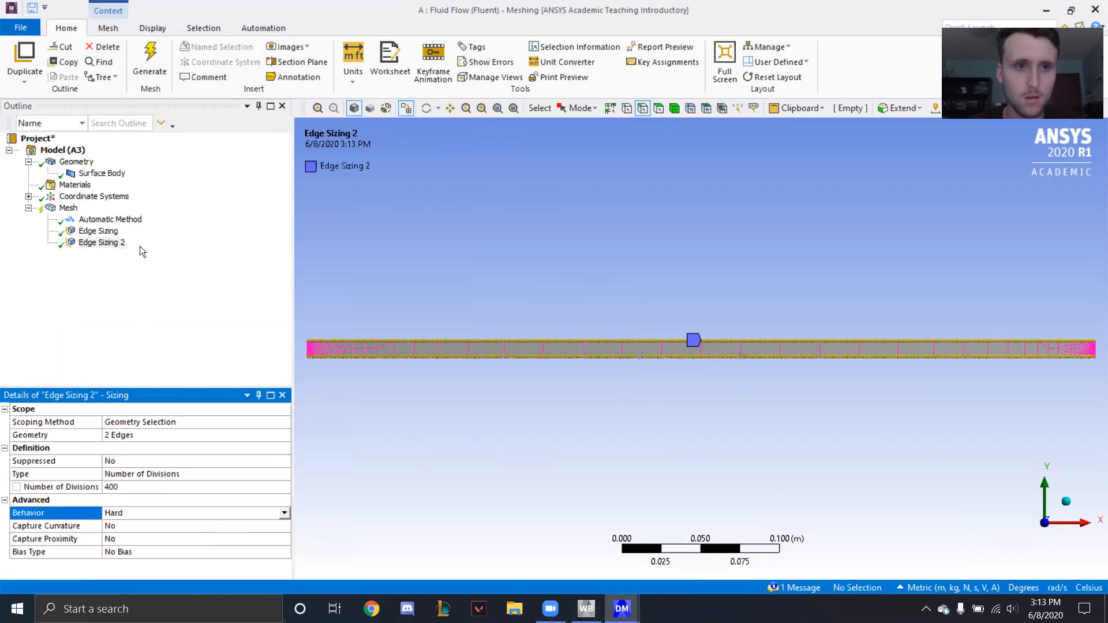
pyautogui.click(149, 67)
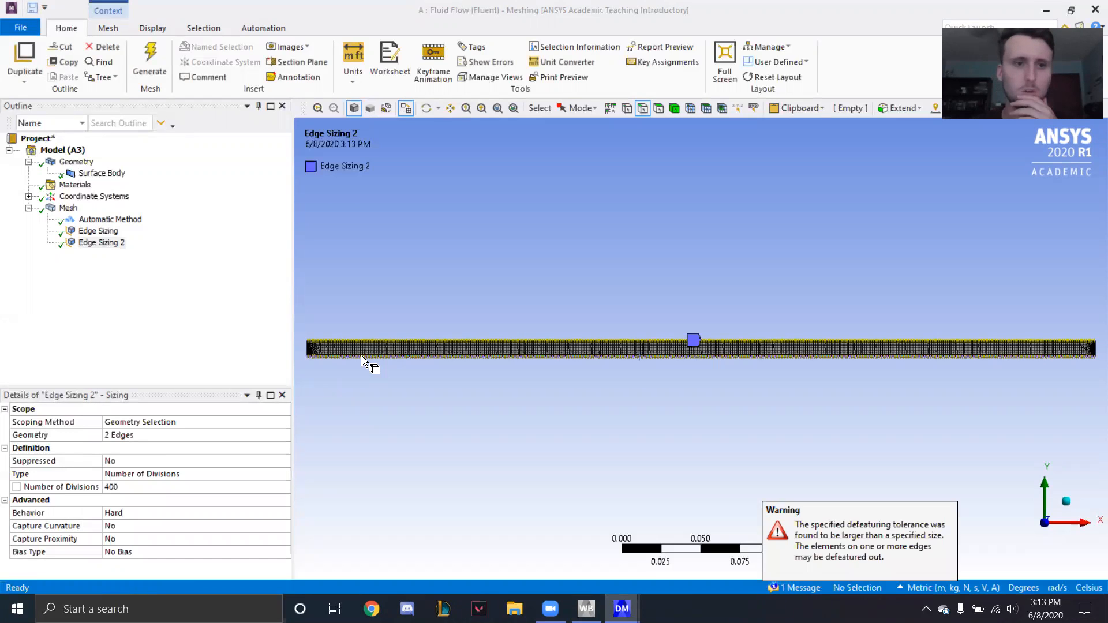
# - Insert a face meshing control scoped to the rectangular face, generate the mapped mesh and inspect its cells up close
pyautogui.rightClick(70, 208)
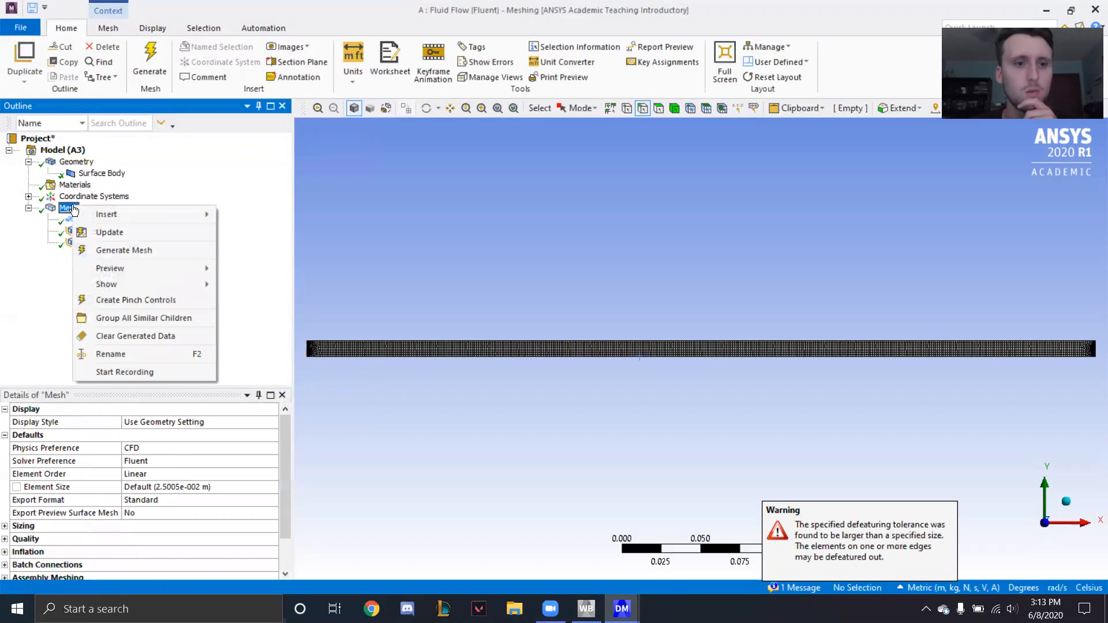
pyautogui.moveTo(144, 214)
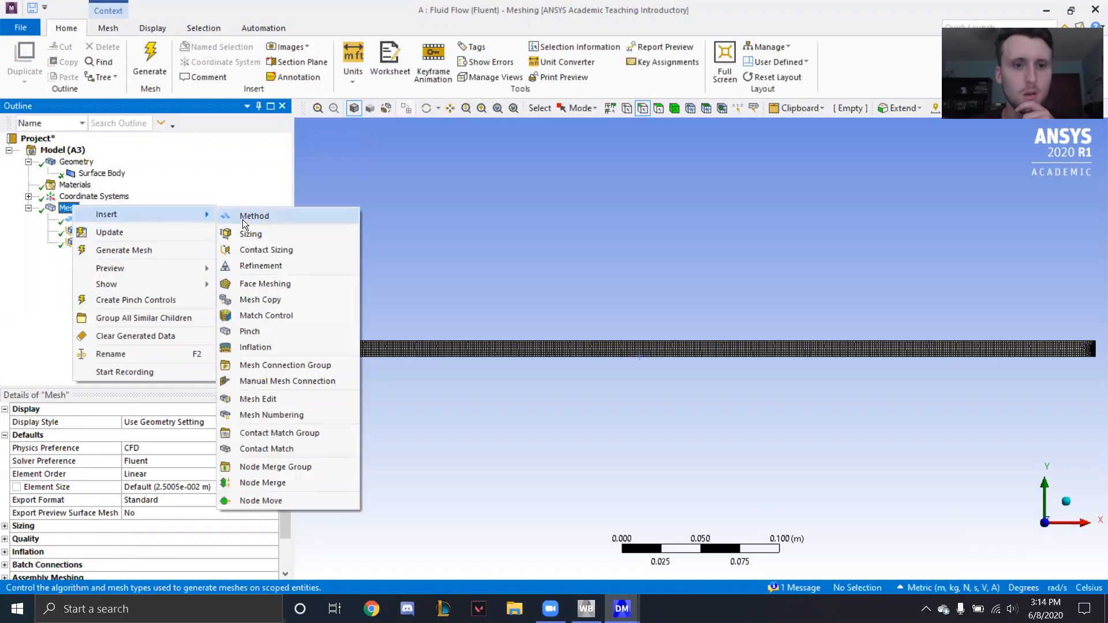
pyautogui.click(260, 285)
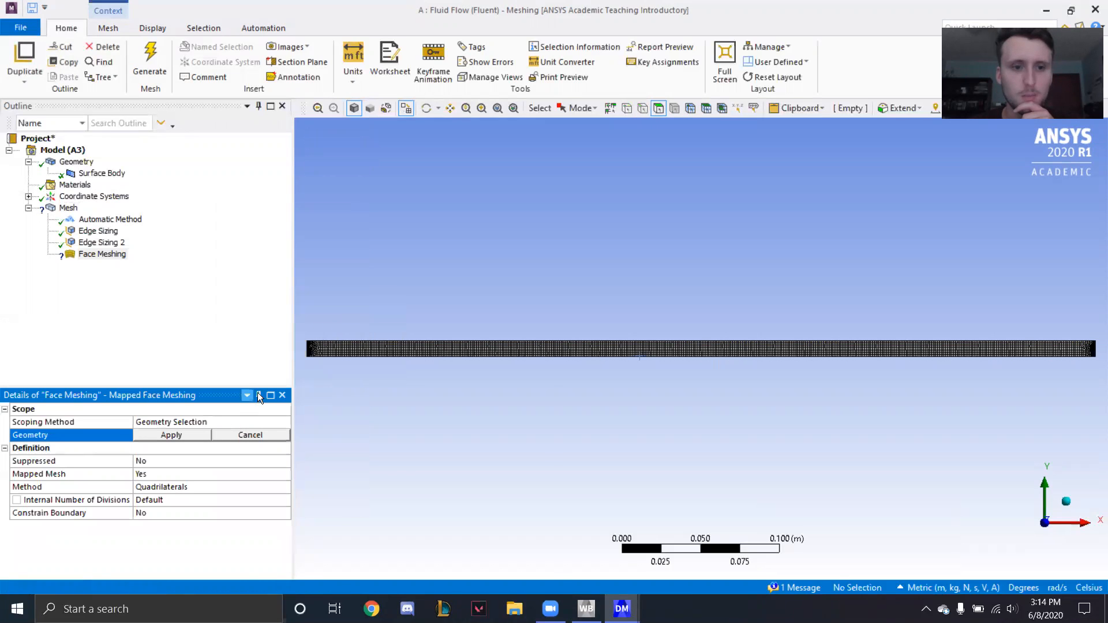
pyautogui.click(348, 349)
pyautogui.click(173, 436)
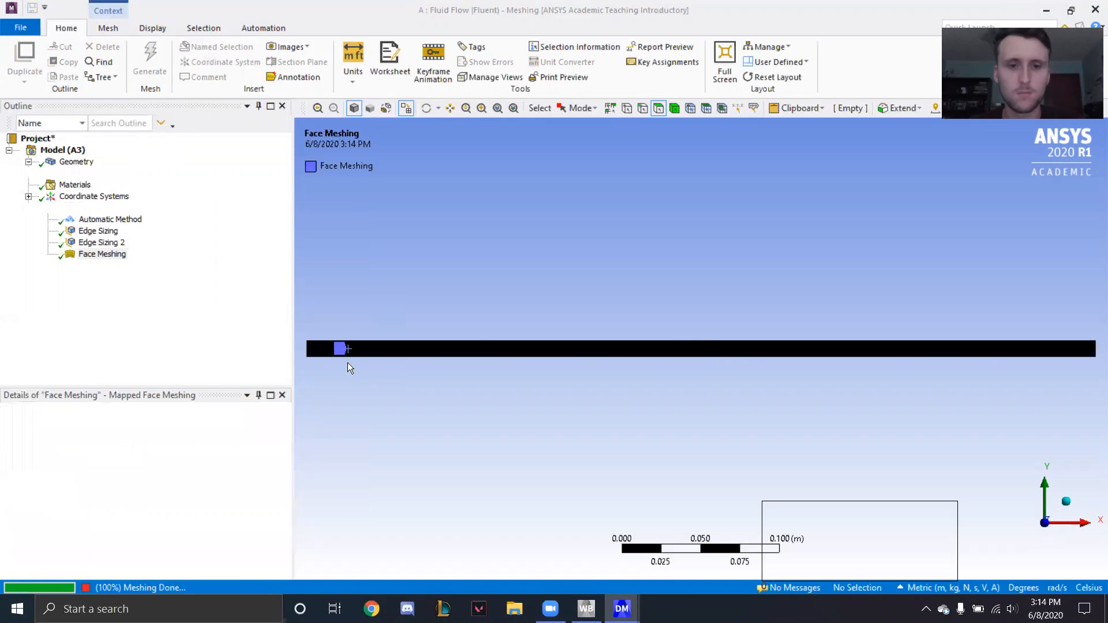
pyautogui.scroll(3, 626, 355)
pyautogui.scroll(7, 601, 351)
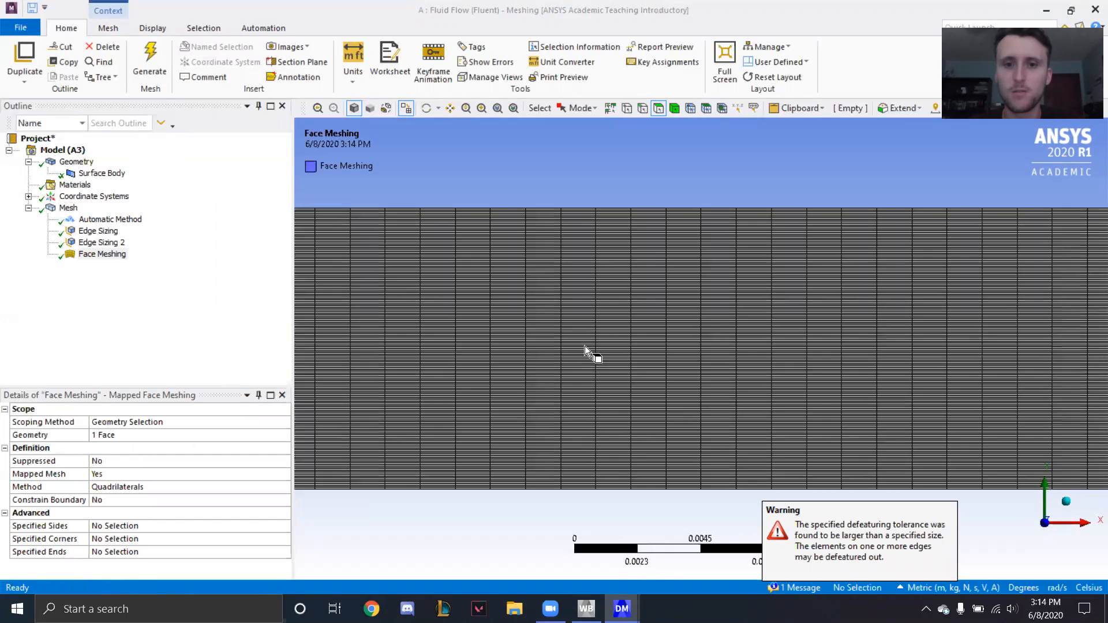
pyautogui.scroll(-8, 591, 354)
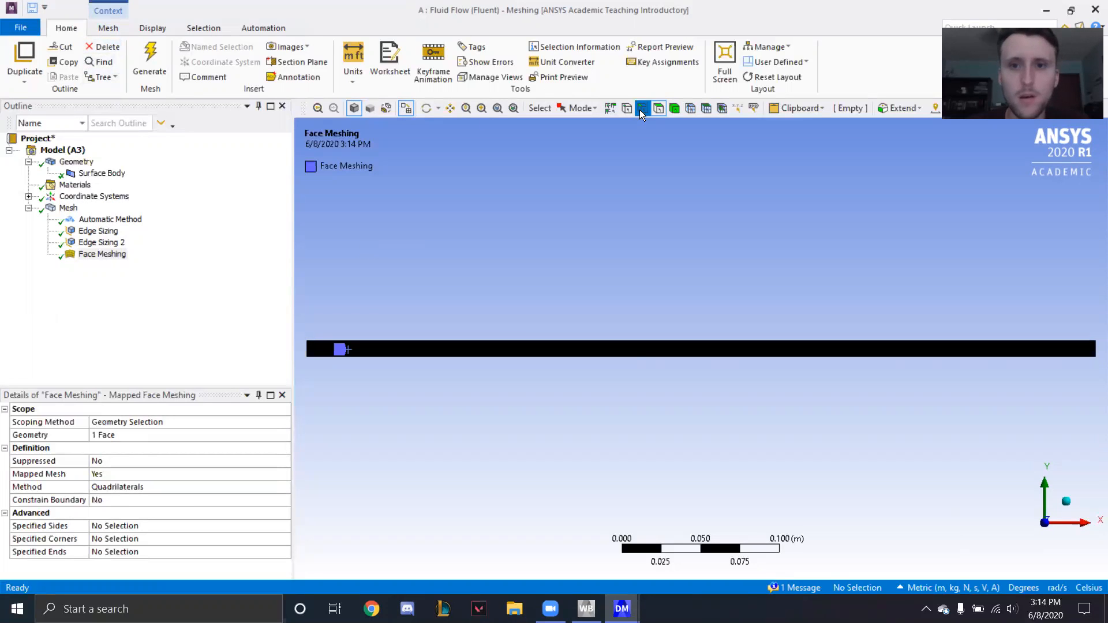
# - Create a named selection "Inlet" for the left short edge of the rectangle
pyautogui.click(307, 348)
pyautogui.rightClick(307, 348)
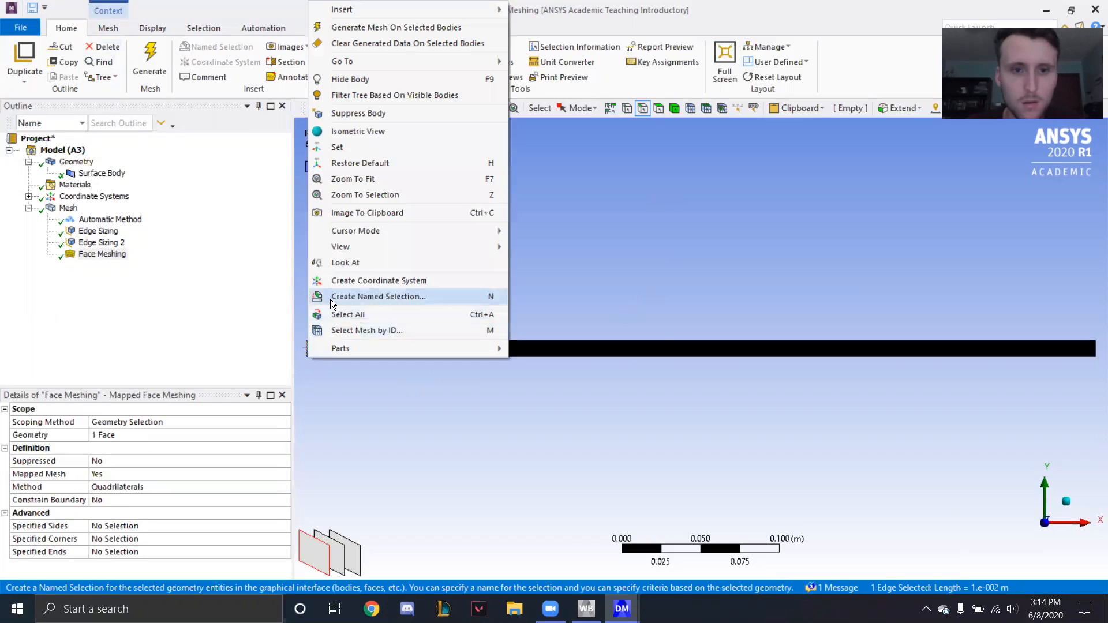
pyautogui.click(340, 297)
pyautogui.write('Inlet')
pyautogui.click(527, 409)
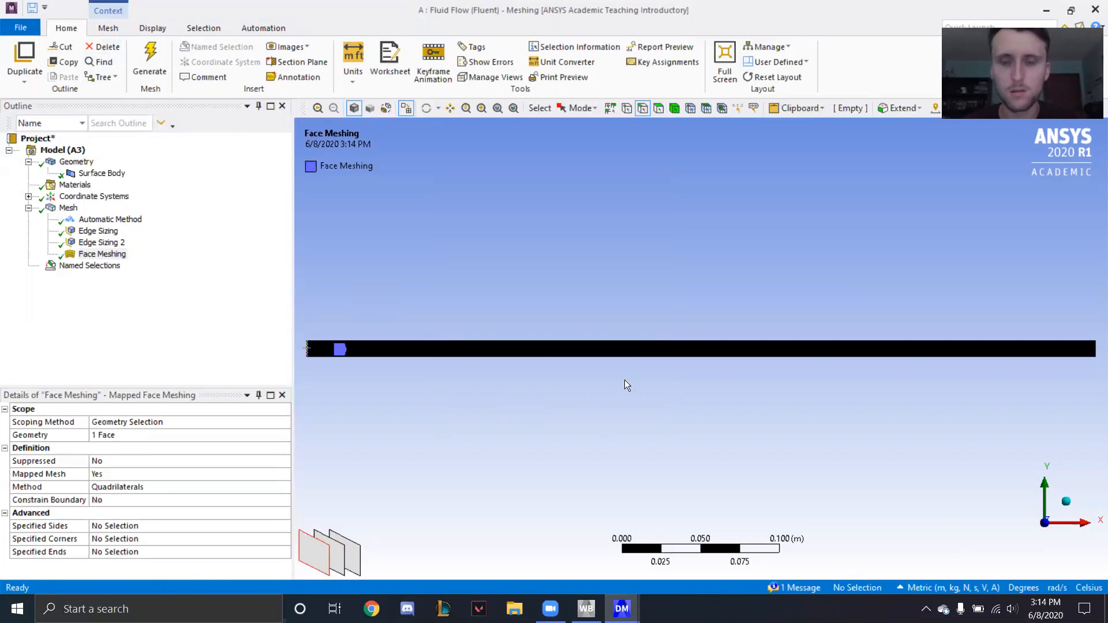
# - Create a named selection "Outlet" for the right short edge of the rectangle
pyautogui.click(1092, 352)
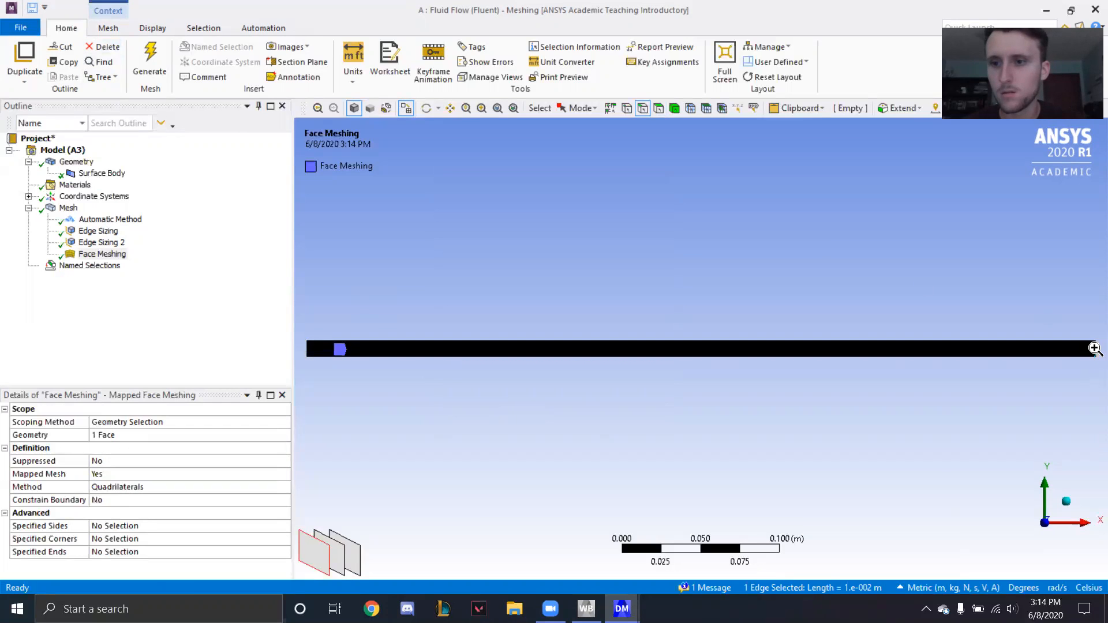
pyautogui.rightClick(1093, 352)
pyautogui.click(980, 294)
pyautogui.write('Outlet')
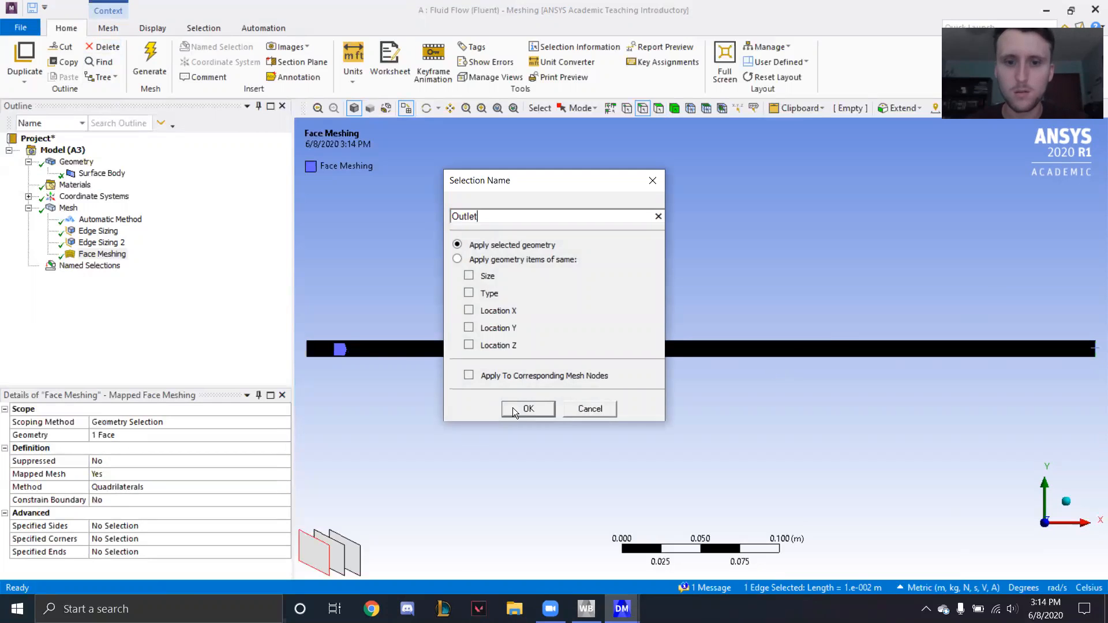
pyautogui.click(513, 407)
# - Create a named selection for the upper long edge of the rectangle, naming it as the top wall
pyautogui.click(653, 338)
pyautogui.rightClick(654, 338)
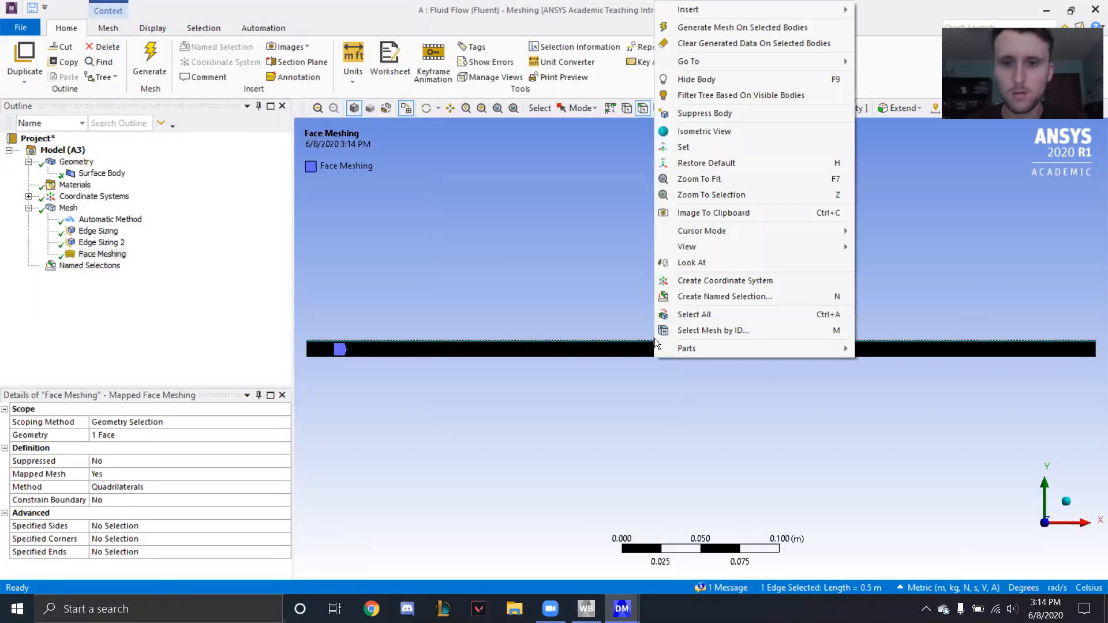
pyautogui.click(689, 297)
pyautogui.write('Top wall')
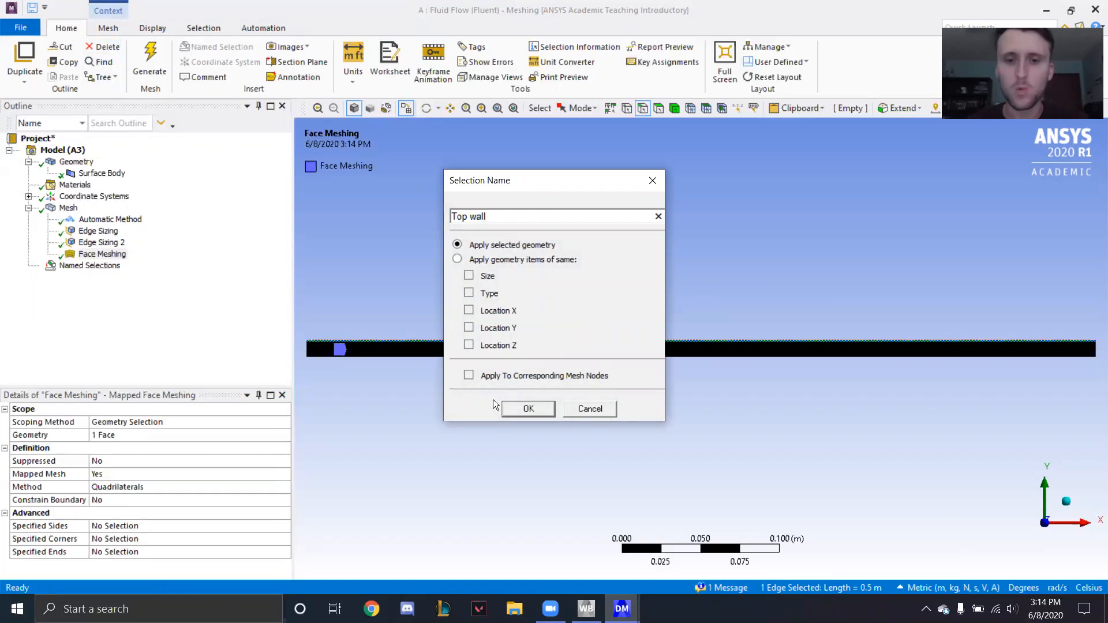
pyautogui.click(525, 408)
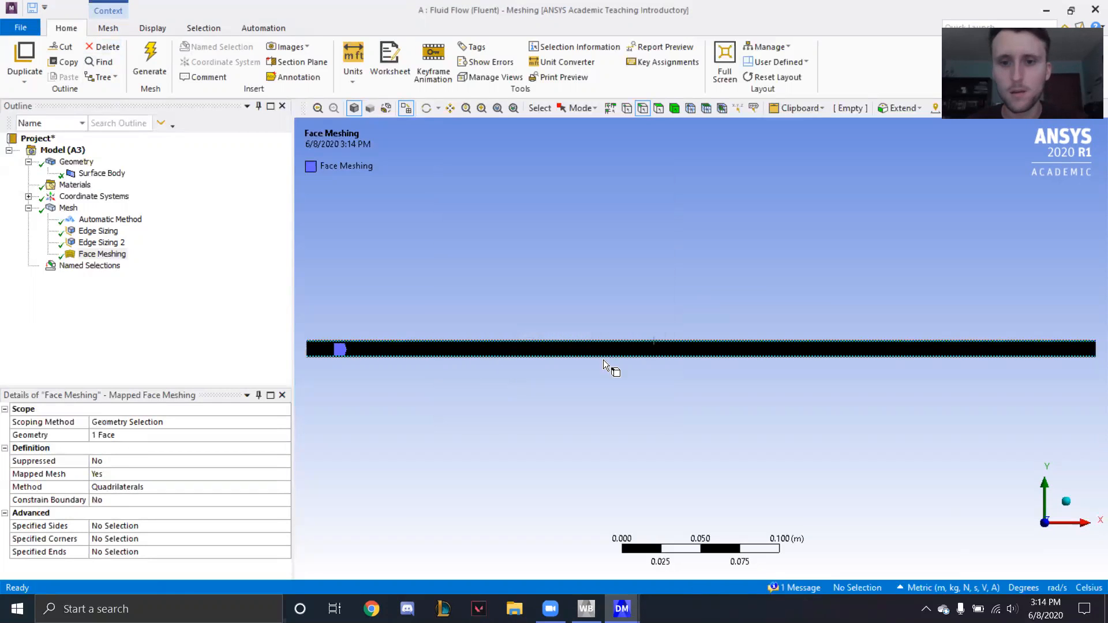
# - Create a named selection "Bottom wall" for the lower long edge of the rectangle
pyautogui.click(656, 356)
pyautogui.rightClick(656, 352)
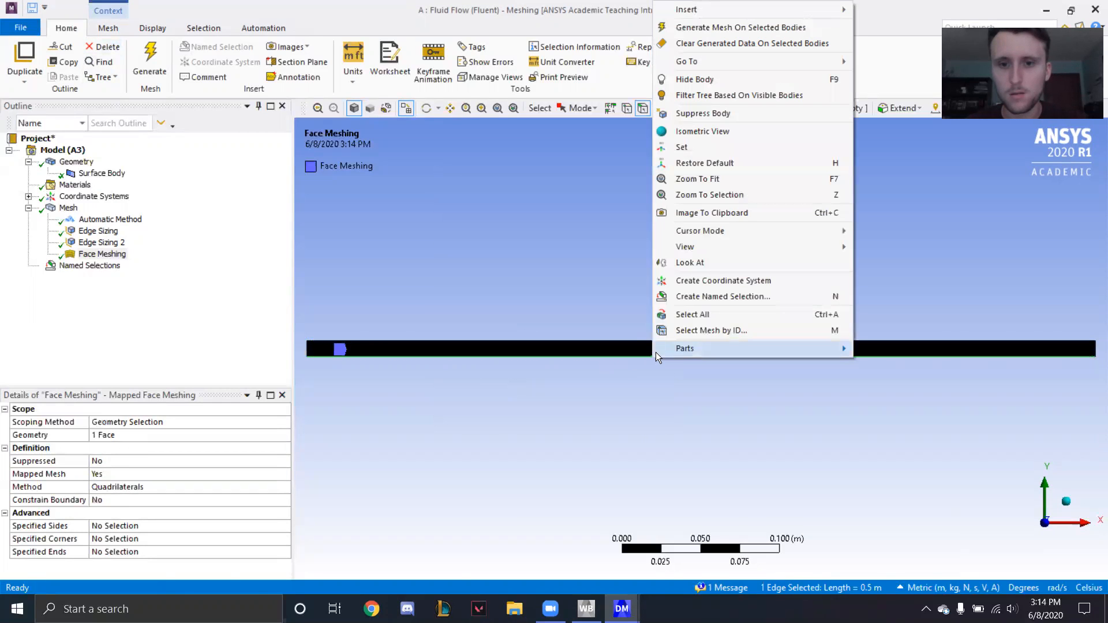
pyautogui.click(694, 296)
pyautogui.write('Bottom wall')
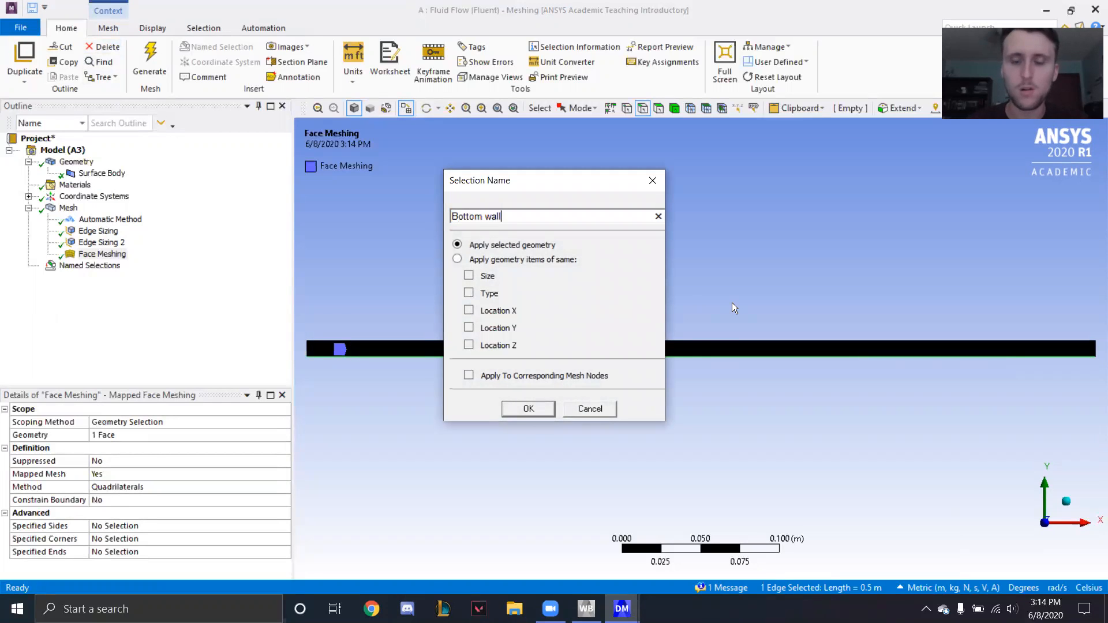
pyautogui.click(541, 408)
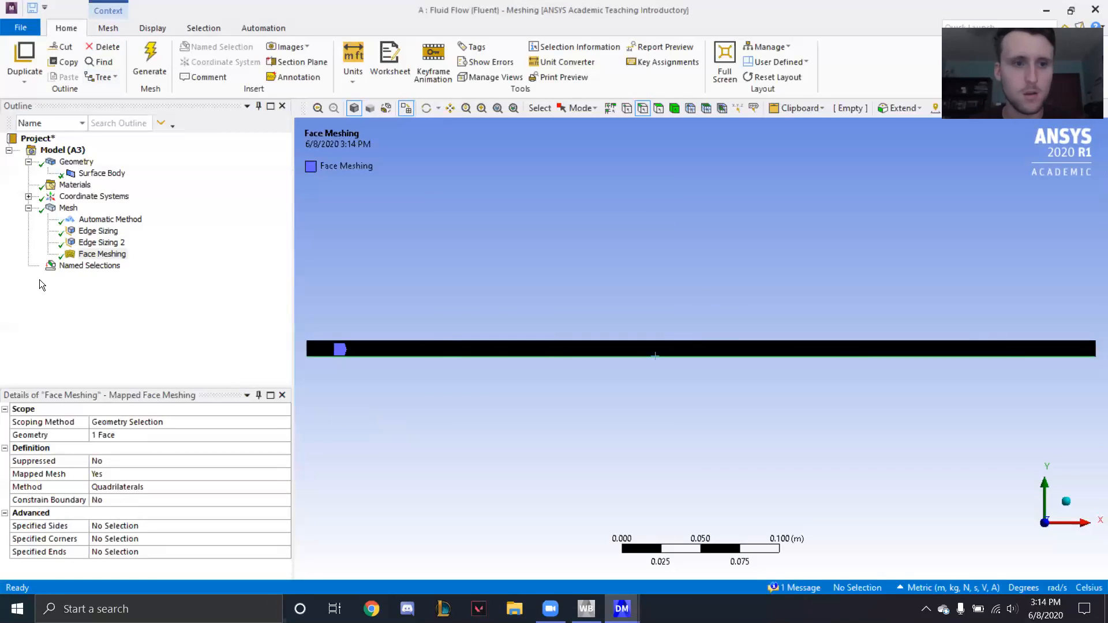
# - Expand the named selections and check the edges assigned to Inlet, Outlet, Top wall and Bottom wall
pyautogui.click(27, 265)
pyautogui.click(27, 266)
pyautogui.click(28, 266)
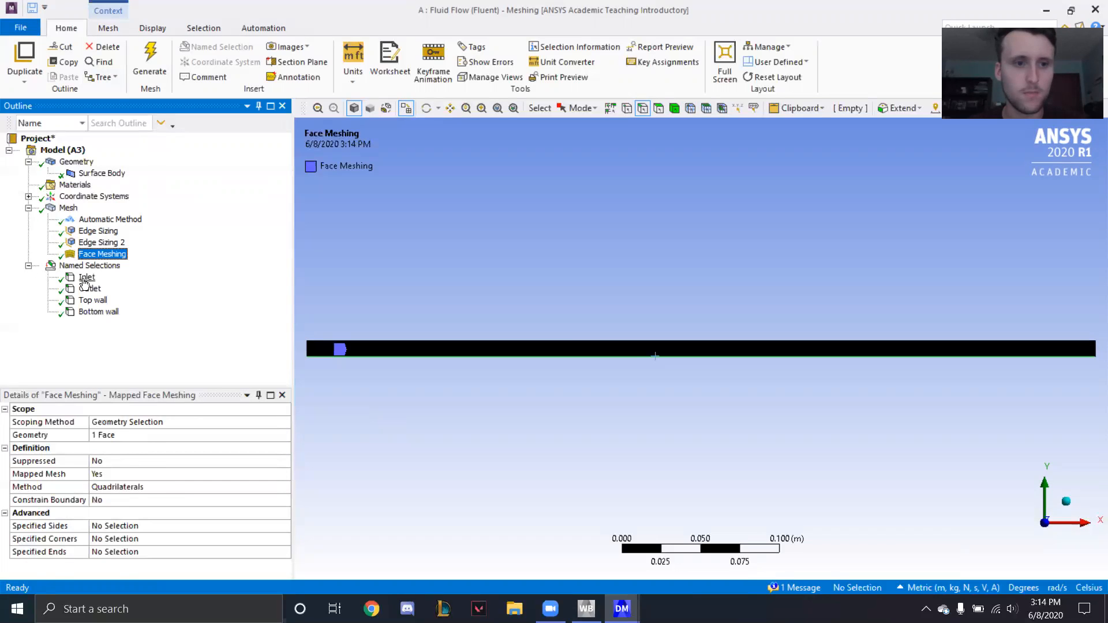
pyautogui.click(87, 277)
pyautogui.click(89, 289)
pyautogui.click(92, 300)
pyautogui.click(98, 312)
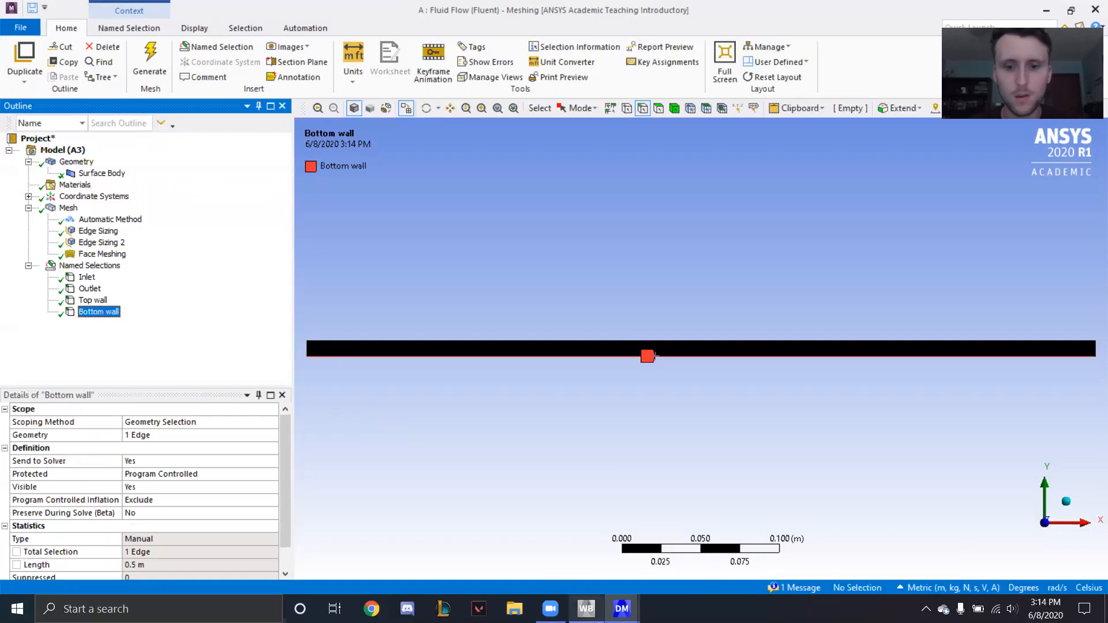
# - Switch to the Workbench project schematic and update the Mesh component of the Fluid Flow system
pyautogui.click(586, 609)
pyautogui.rightClick(251, 144)
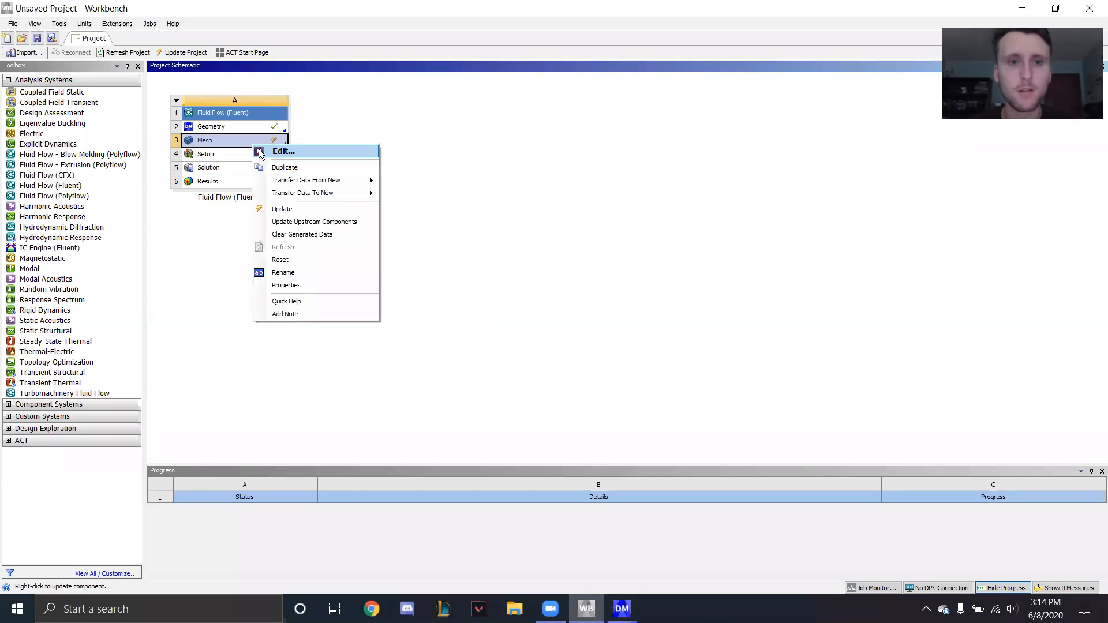
pyautogui.click(283, 212)
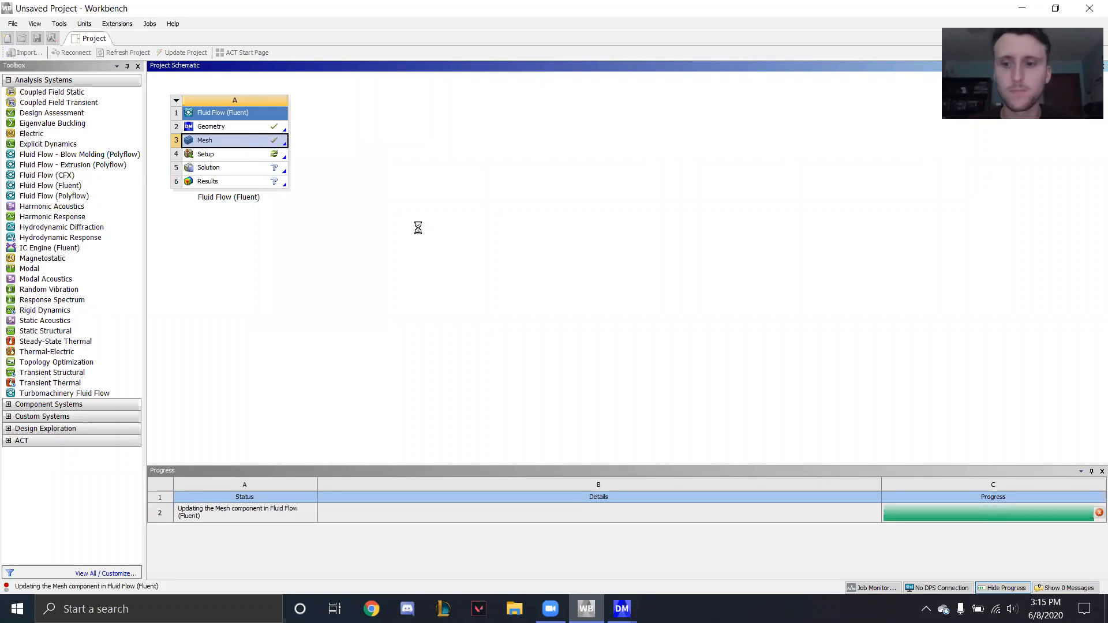
# - Launch Fluent from the system's Setup cell with the launcher's existing options and dismiss the welcome page
pyautogui.click(233, 156)
pyautogui.doubleClick(233, 155)
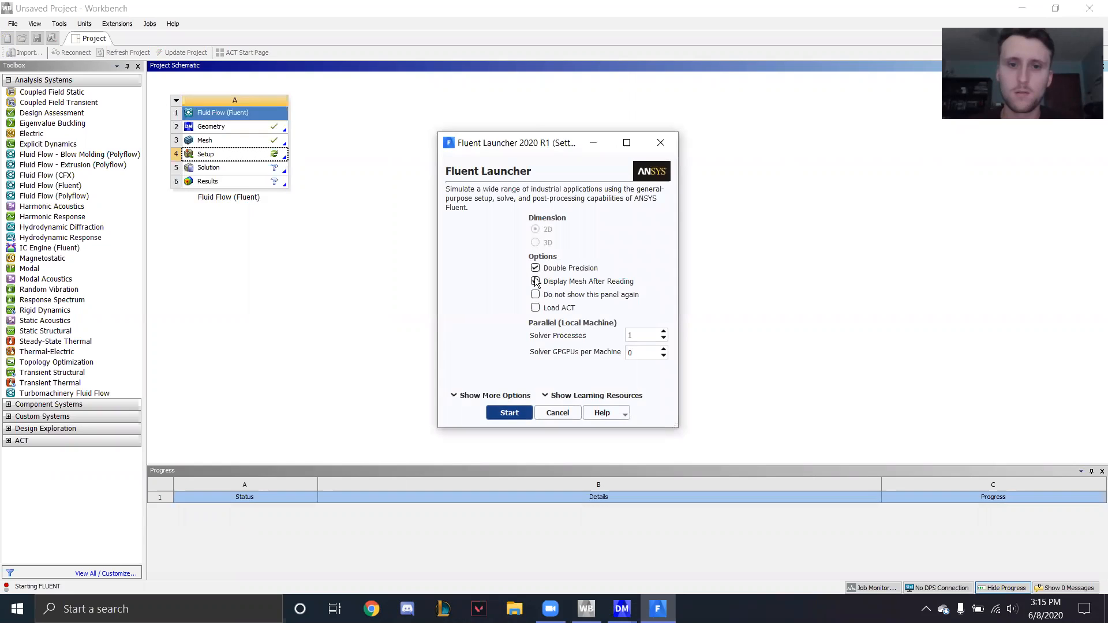
pyautogui.click(509, 413)
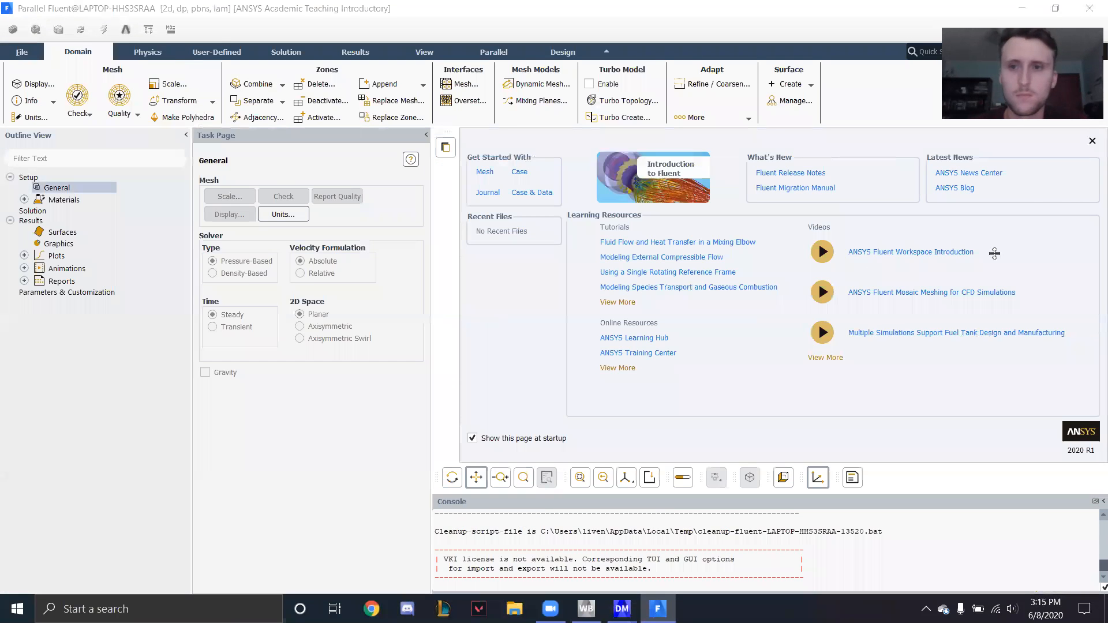
pyautogui.click(1093, 140)
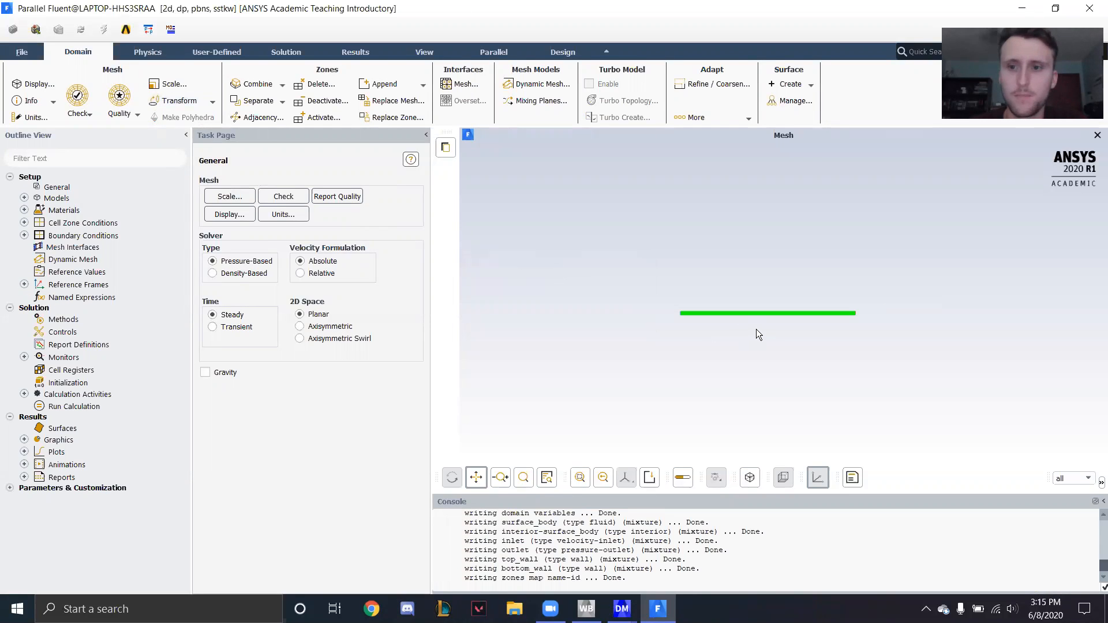
# - Change the viscous model to Laminar
pyautogui.click(139, 52)
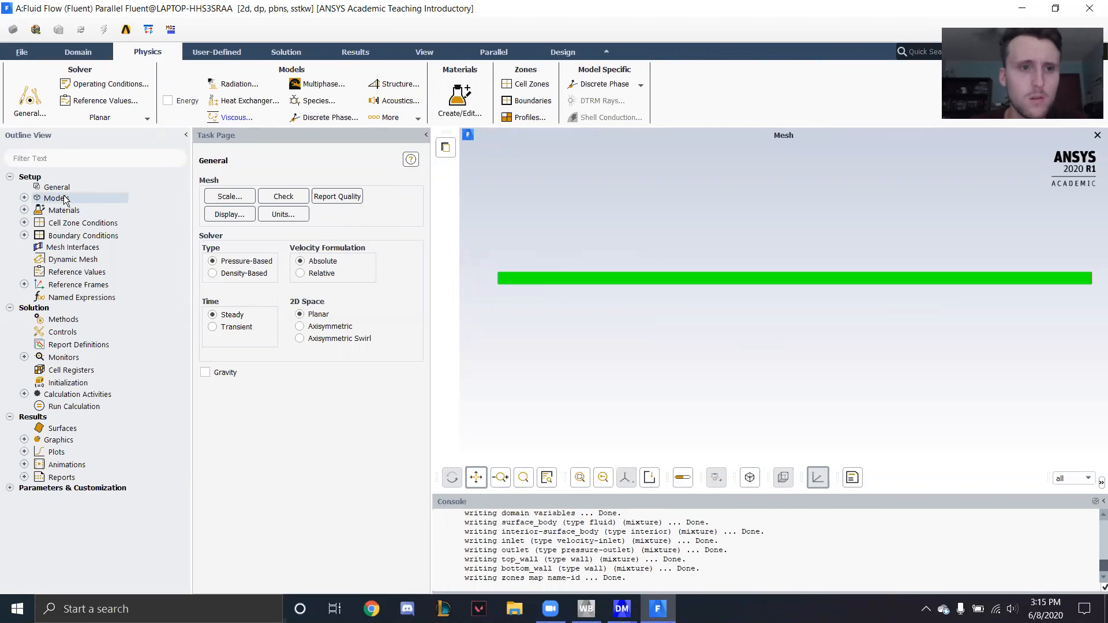
pyautogui.click(23, 198)
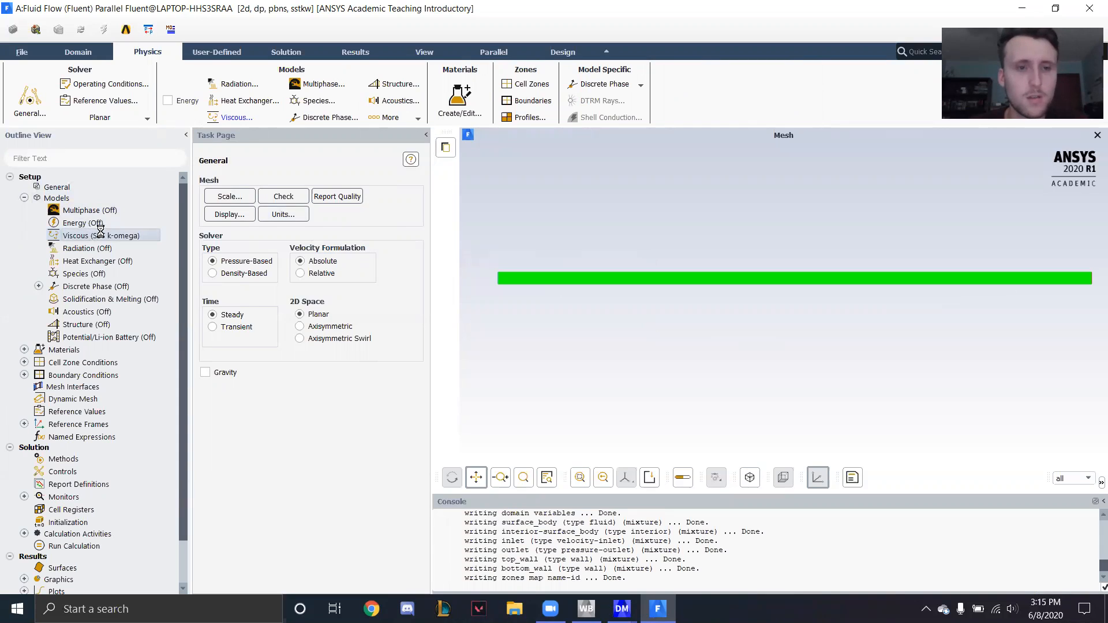
pyautogui.doubleClick(100, 233)
pyautogui.click(210, 350)
pyautogui.click(234, 473)
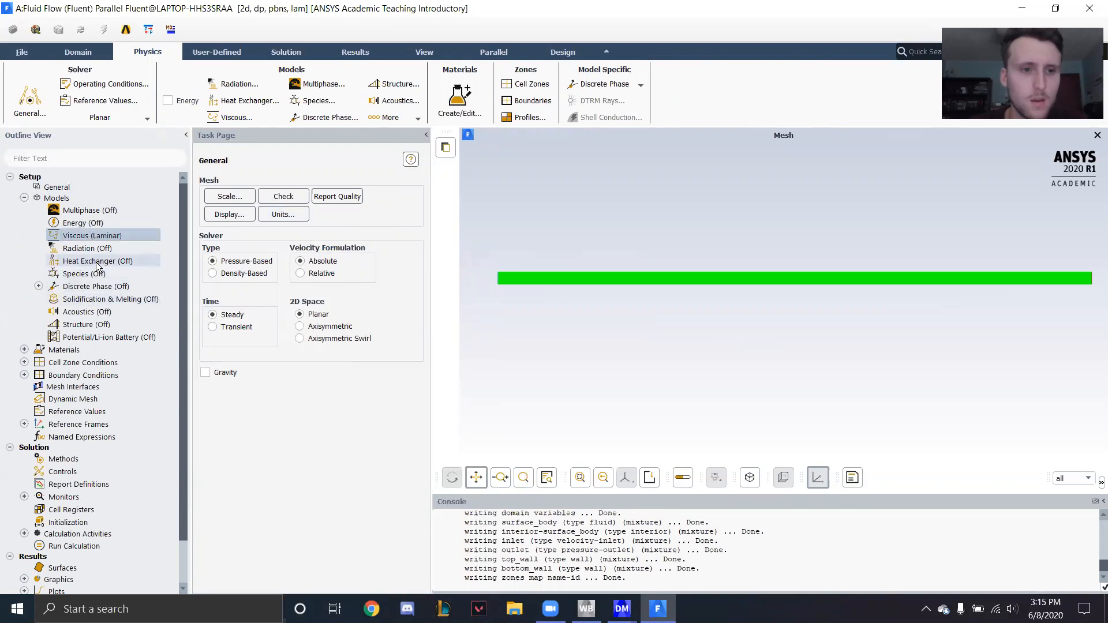
# - Set the fluid material air to a constant density of 1 kg/m3 and a viscosity of 0.0001 kg/m-s
pyautogui.click(22, 350)
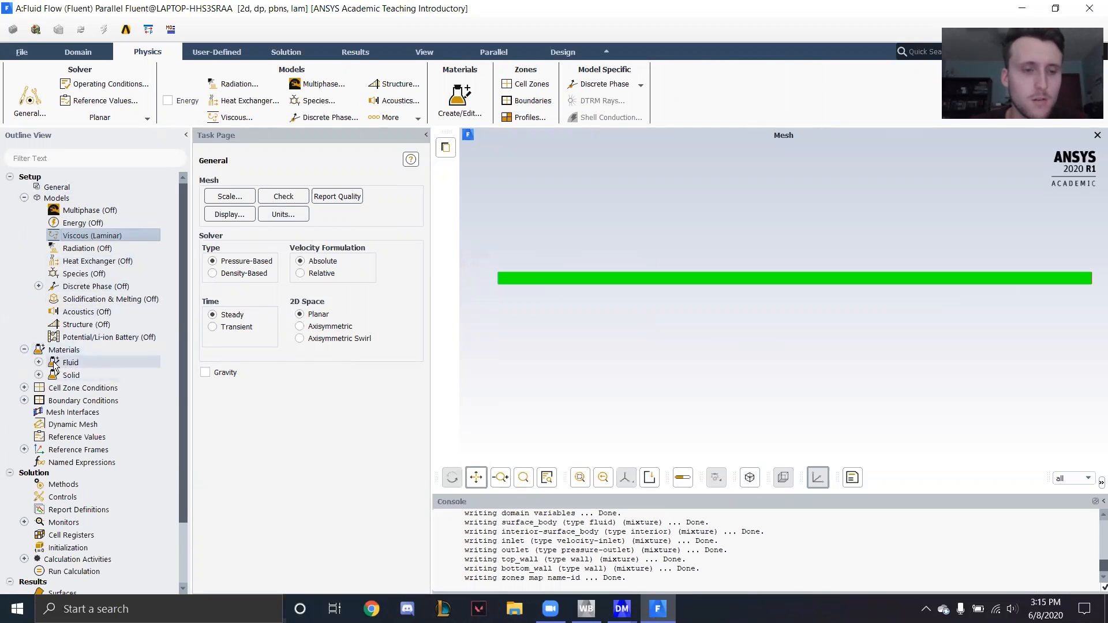
pyautogui.click(39, 362)
pyautogui.click(83, 376)
pyautogui.doubleClick(82, 375)
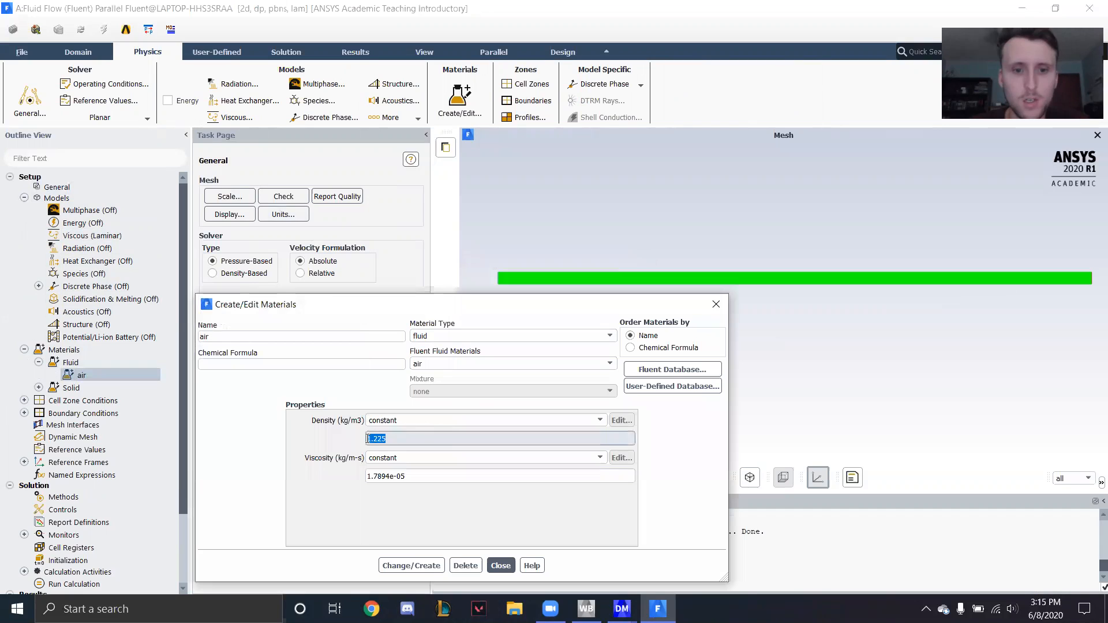
pyautogui.press('Tab')
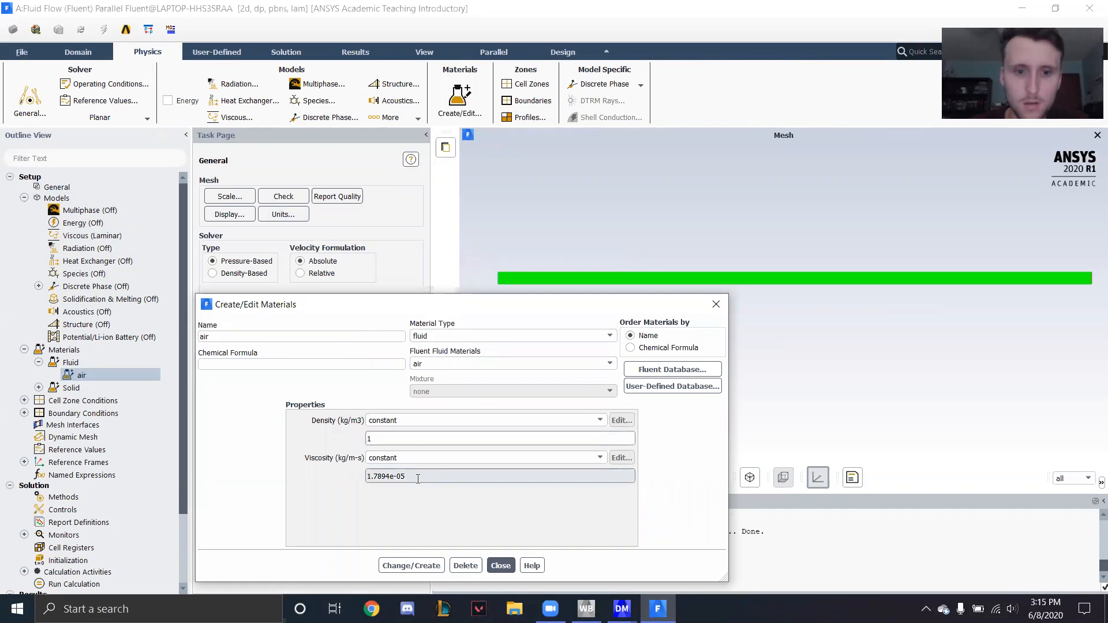
pyautogui.press('BackSpace')
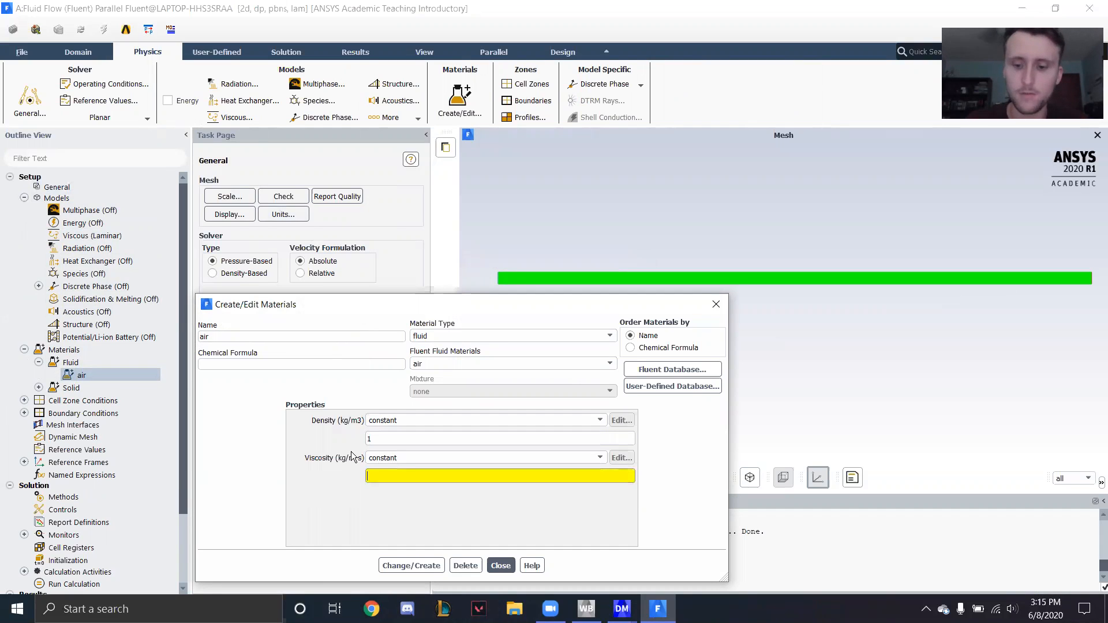
pyautogui.write('0.0001')
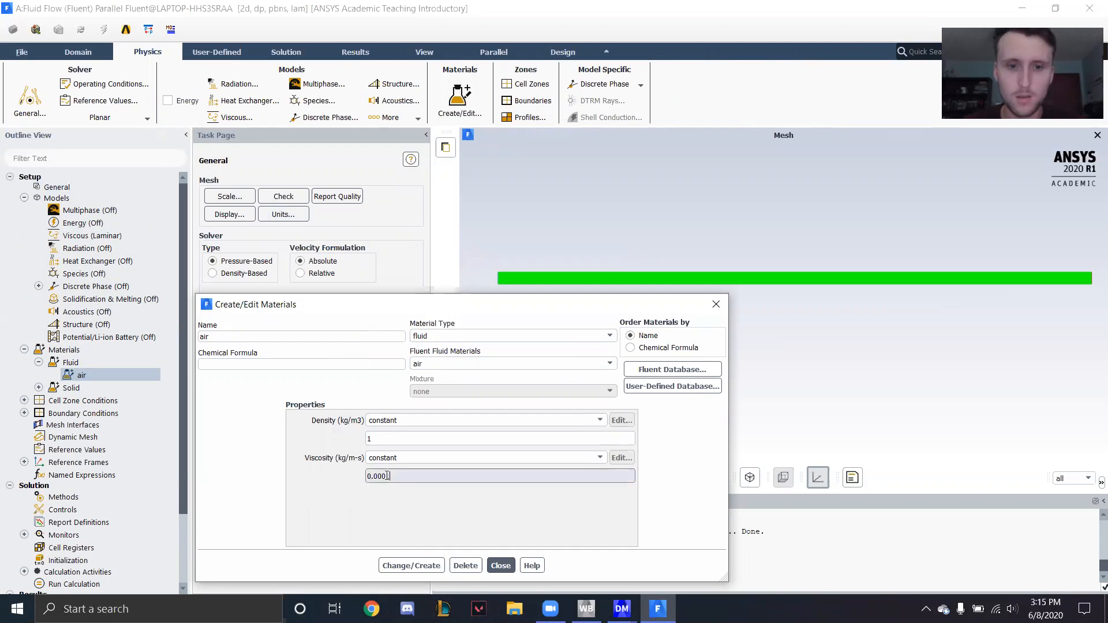
pyautogui.click(411, 565)
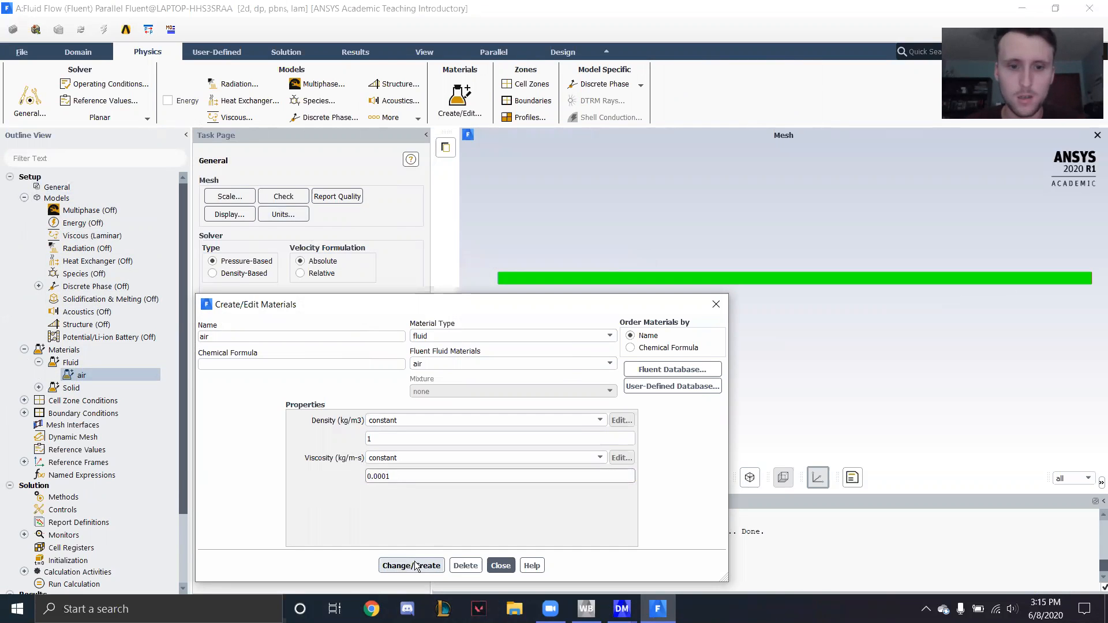
pyautogui.click(501, 566)
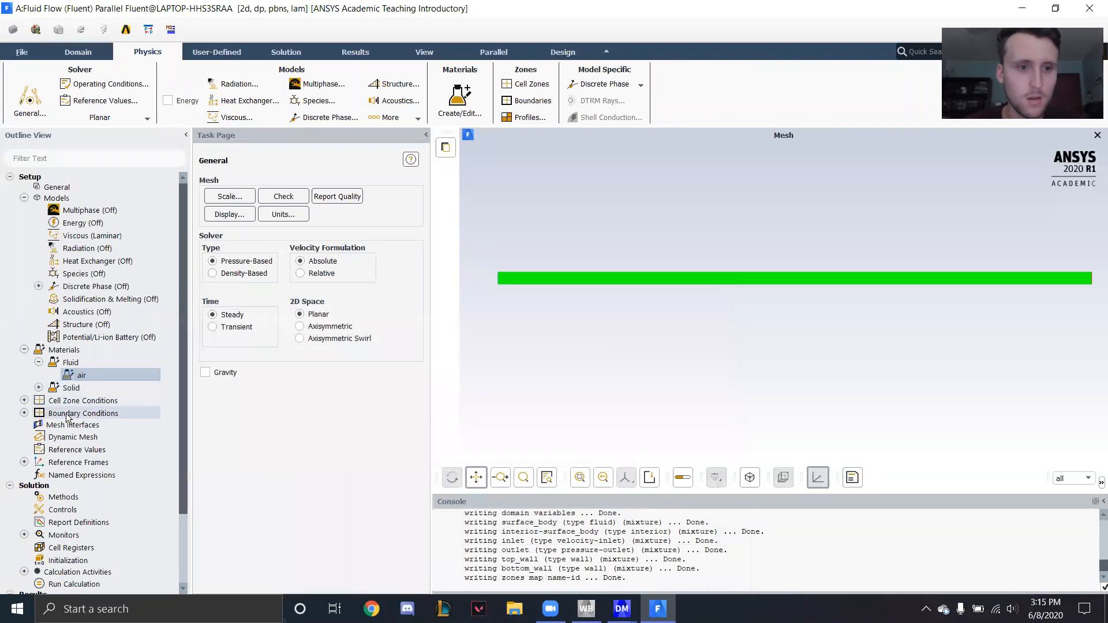
# - Define the inlet zone as a velocity-inlet with a velocity magnitude of 10 m/s, and check the top_wall zone's wall settings
pyautogui.click(57, 417)
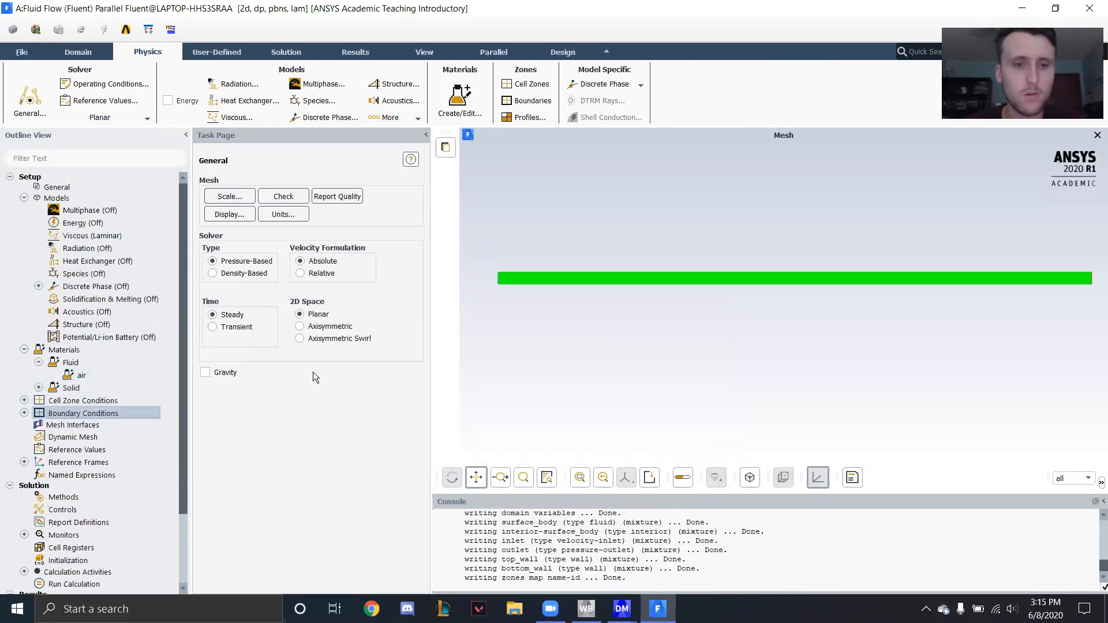
pyautogui.doubleClick(74, 418)
pyautogui.click(219, 219)
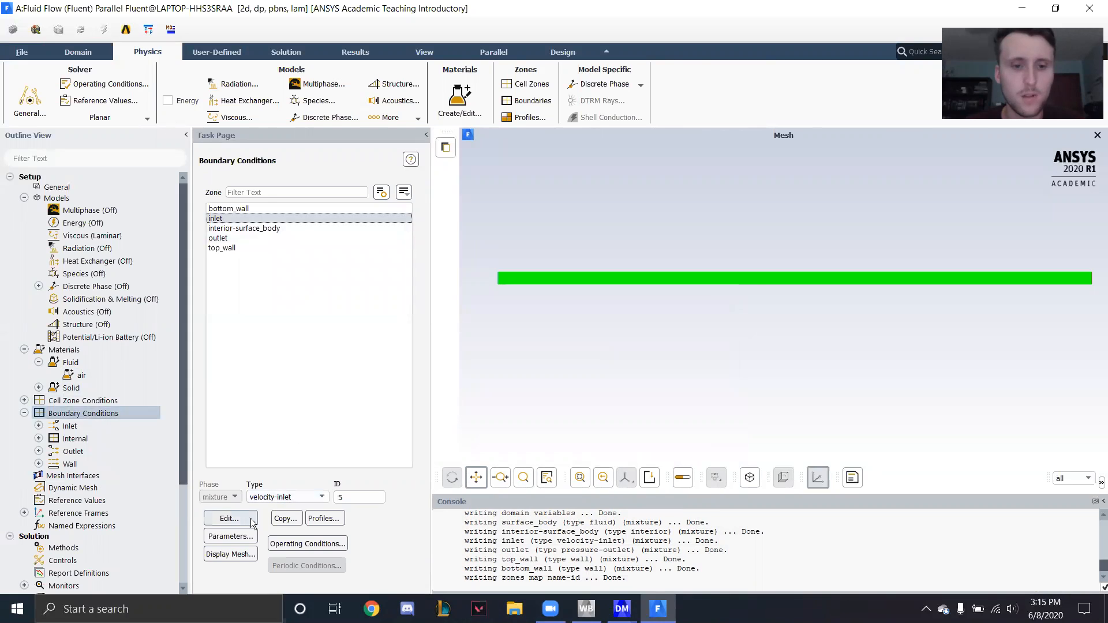
pyautogui.click(247, 522)
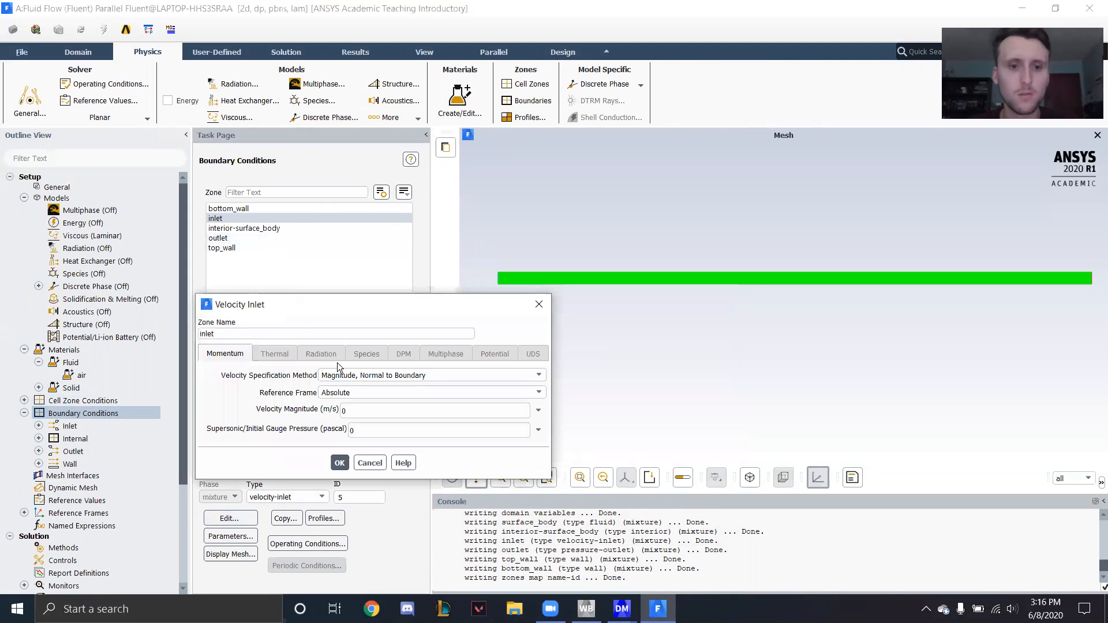
pyautogui.click(540, 306)
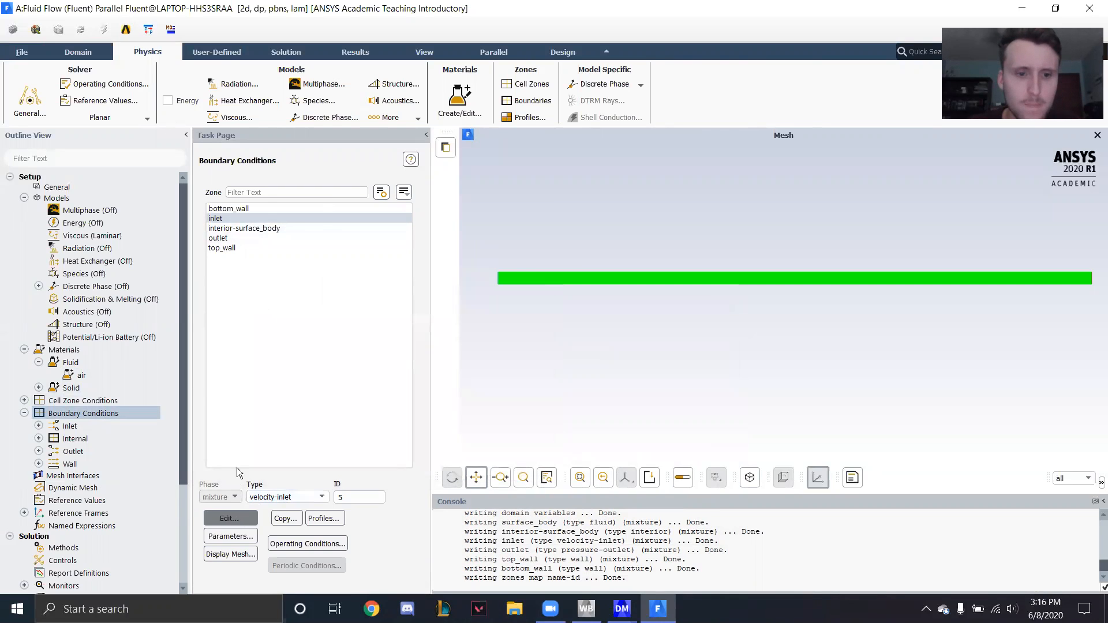
pyautogui.click(229, 518)
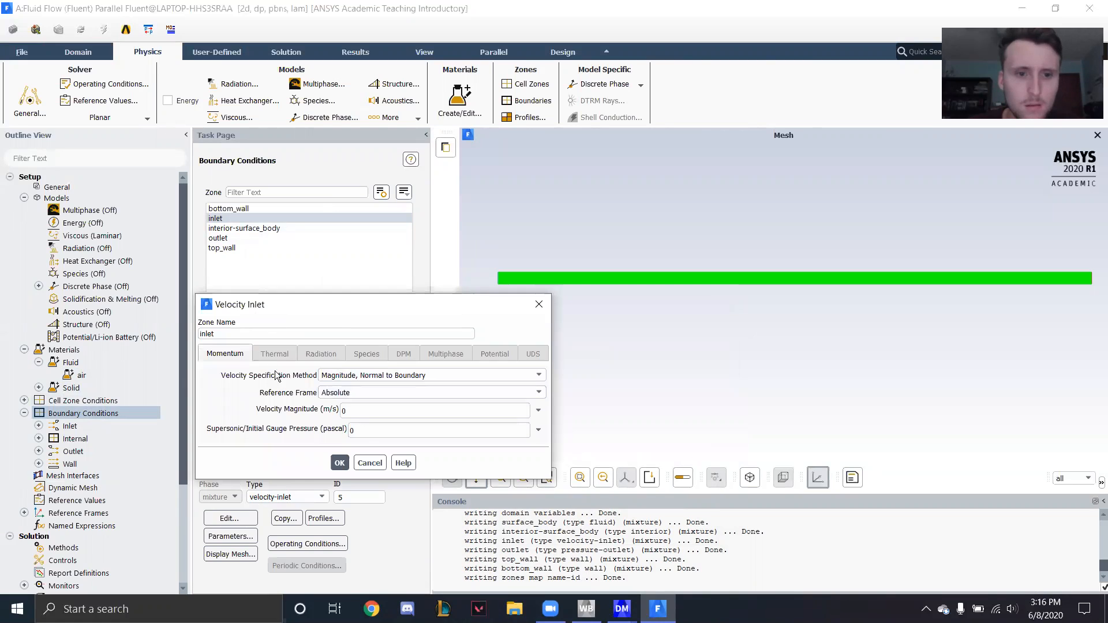
pyautogui.click(540, 304)
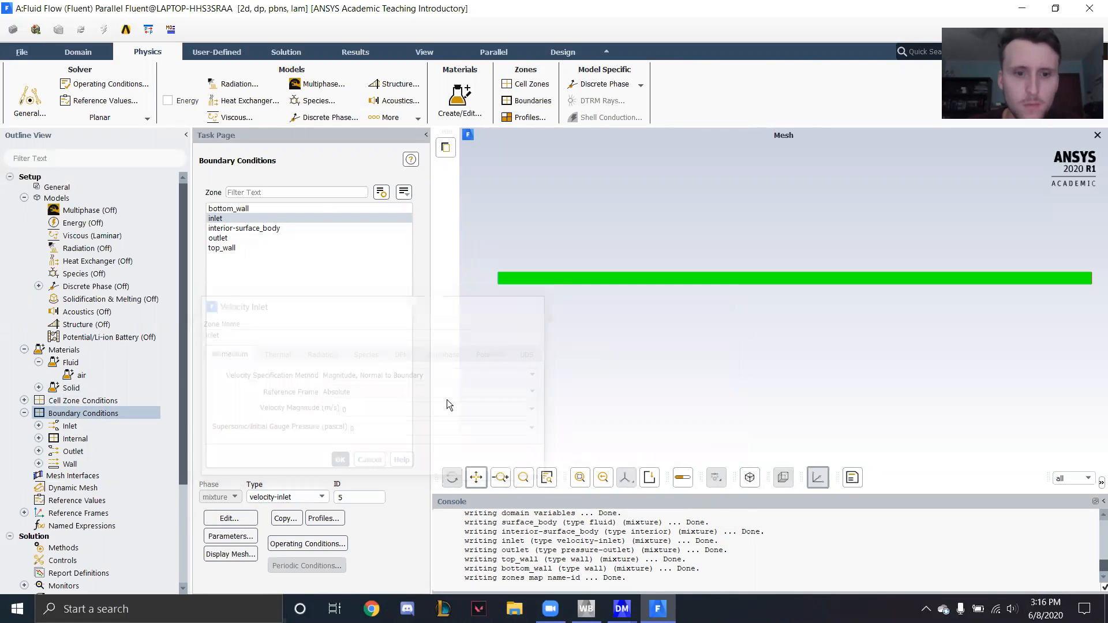
pyautogui.click(305, 498)
pyautogui.click(288, 583)
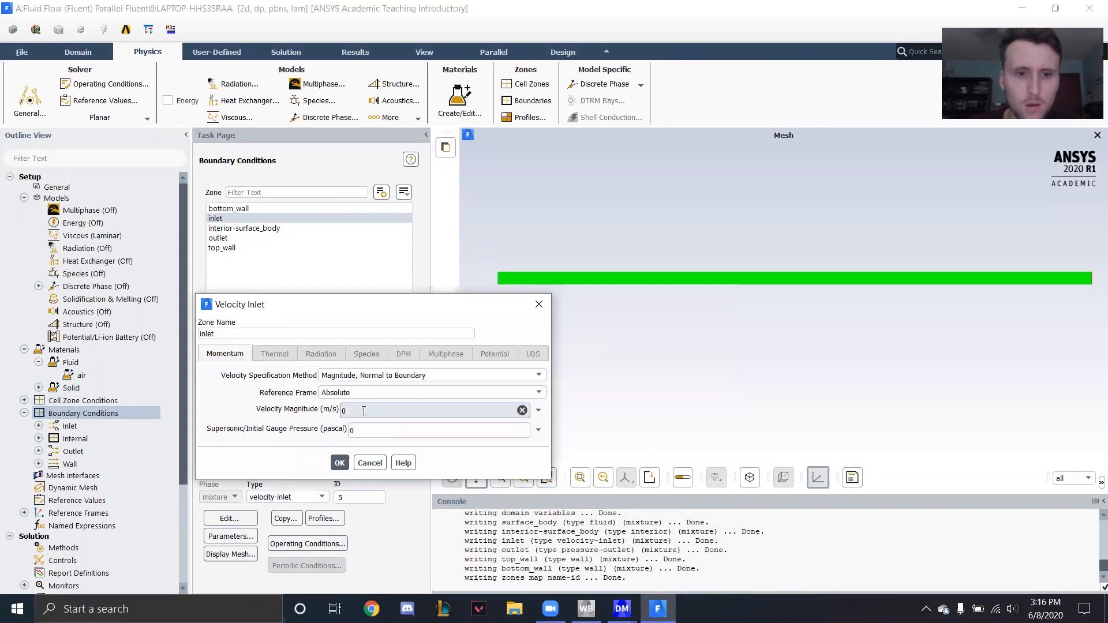
pyautogui.doubleClick(393, 417)
pyautogui.write('10')
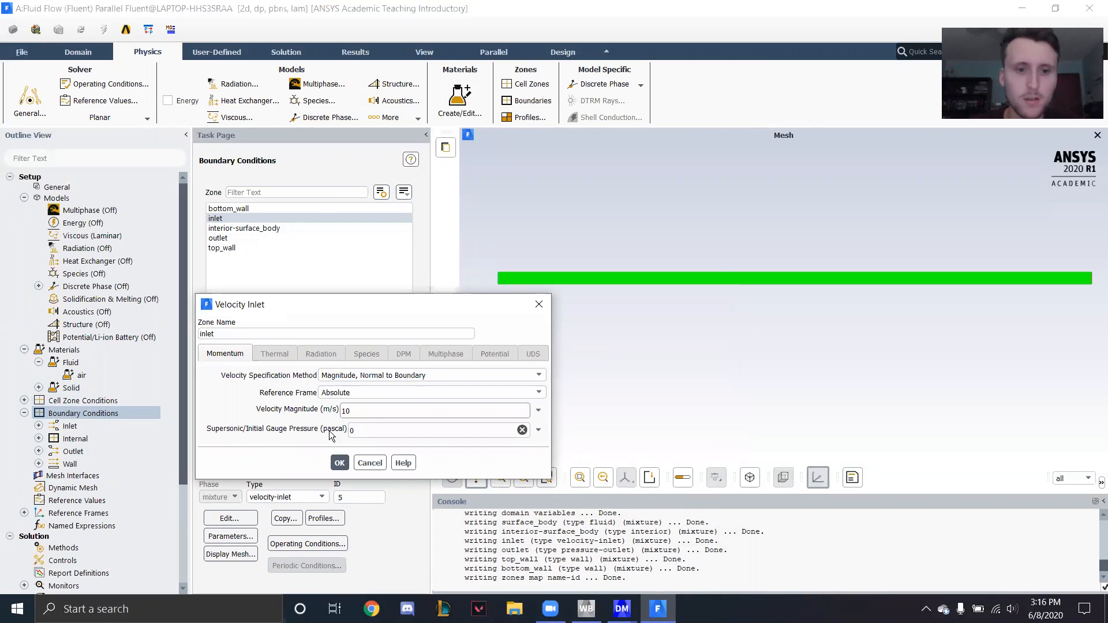
pyautogui.click(340, 463)
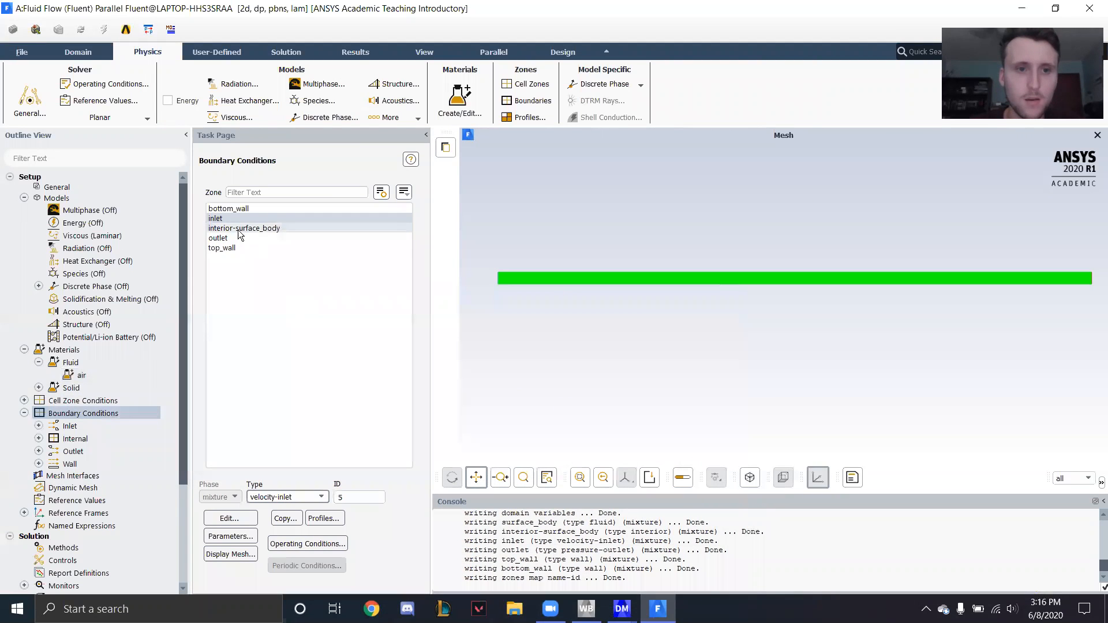
pyautogui.click(227, 248)
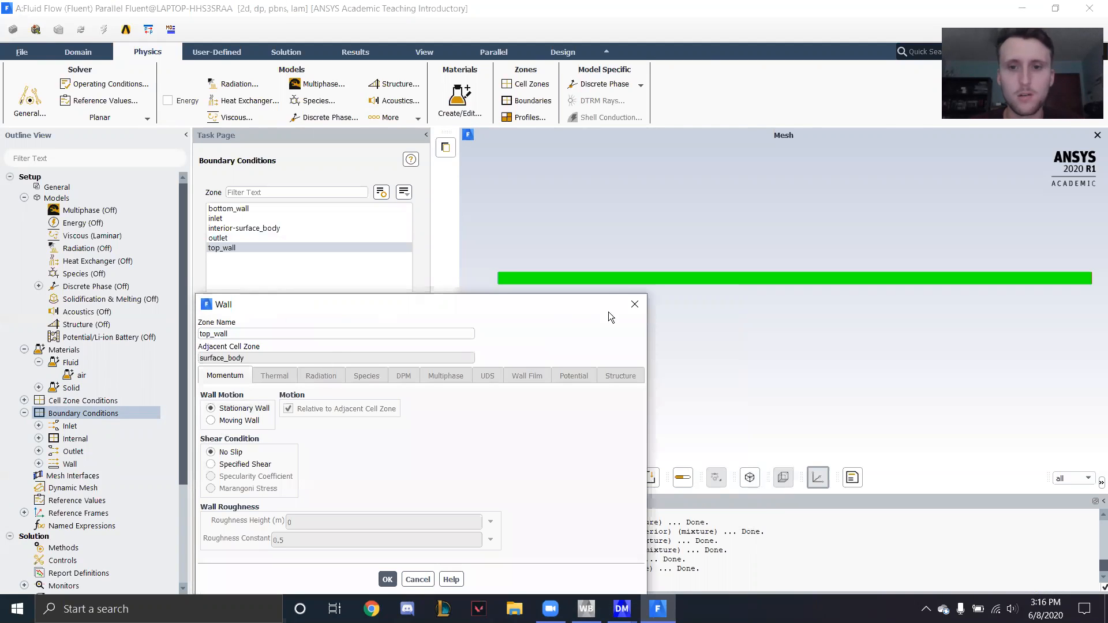
pyautogui.click(634, 304)
# - Set the reference values to density 1 kg/m3, velocity 10 m/s and viscosity 0.0001 kg/m-s
pyautogui.scroll(-2, 98, 440)
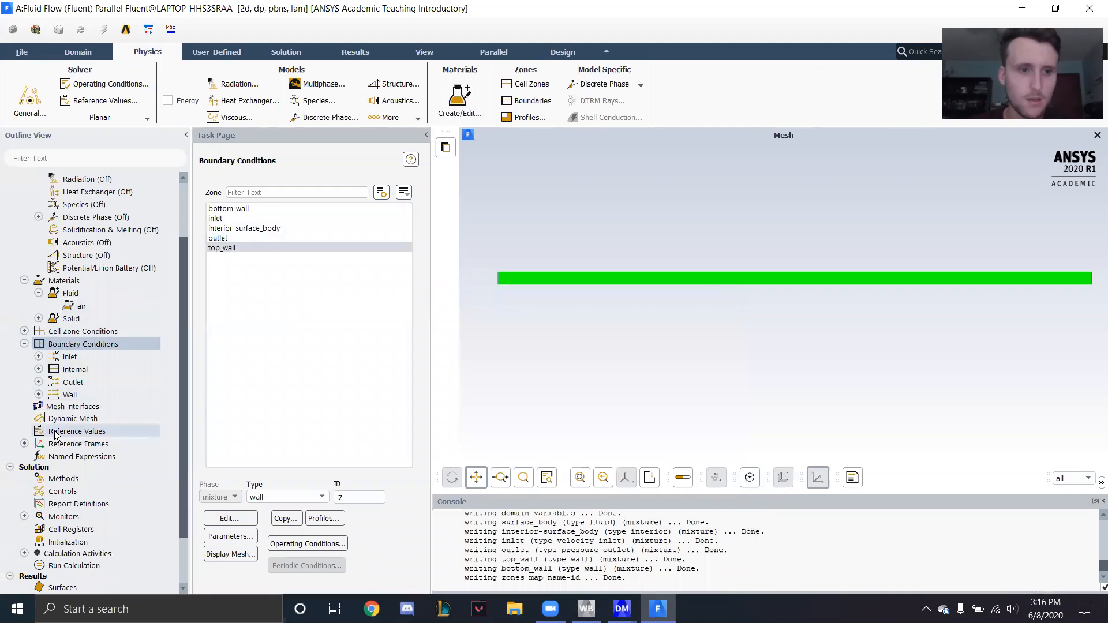
pyautogui.click(70, 432)
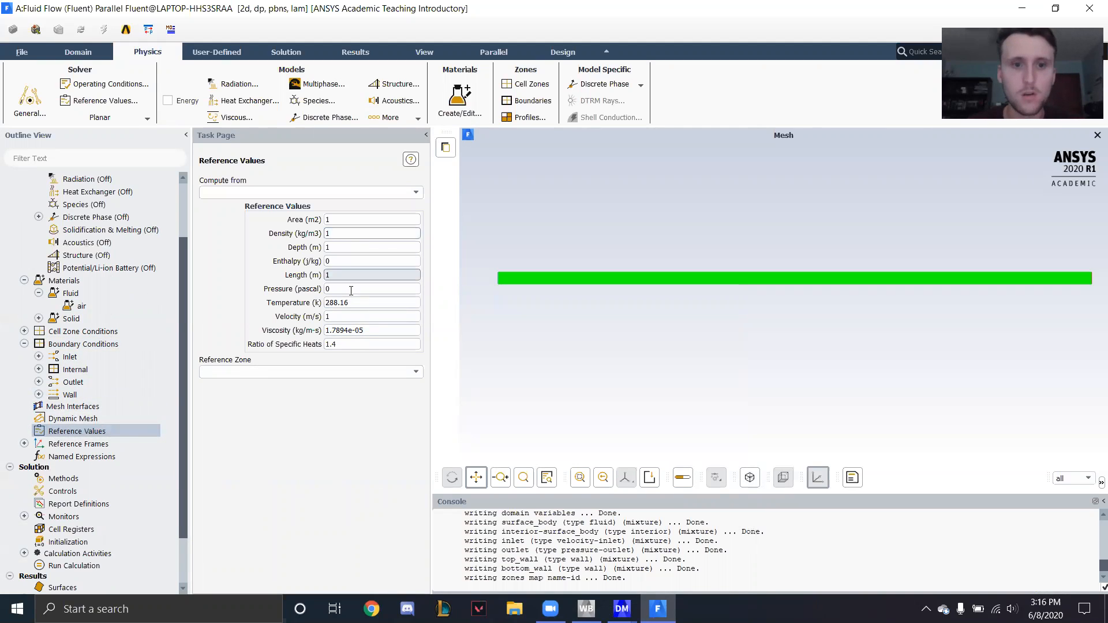
pyautogui.click(353, 317)
pyautogui.write('0')
pyautogui.press('Tab')
pyautogui.write('0.')
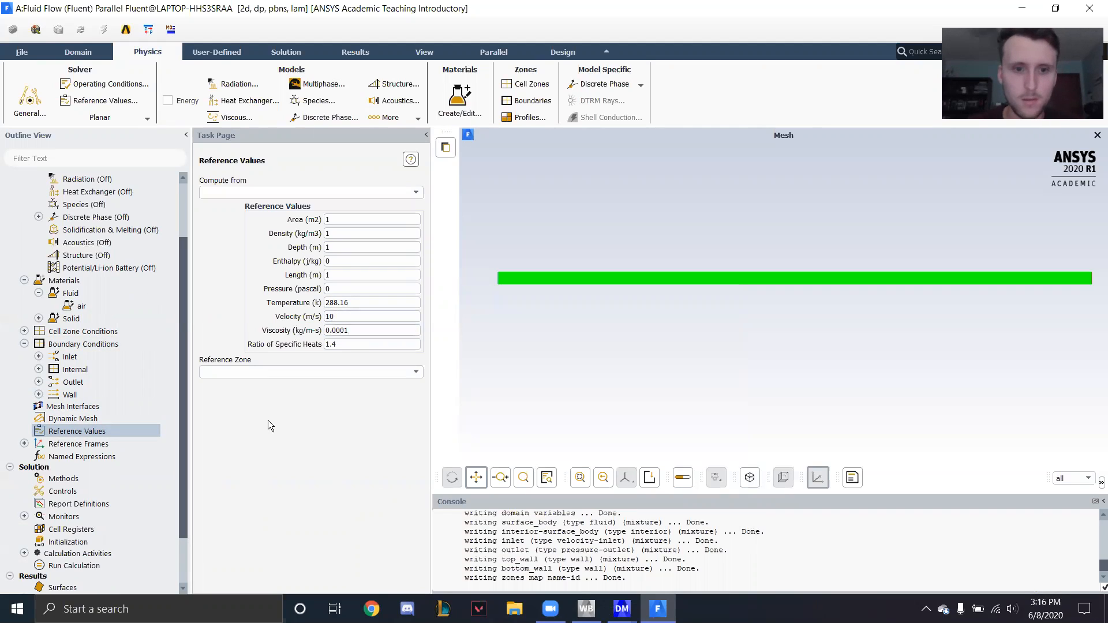
# - Initialize the solution with Hybrid Initialization and run the calculation
pyautogui.scroll(-1, 149, 427)
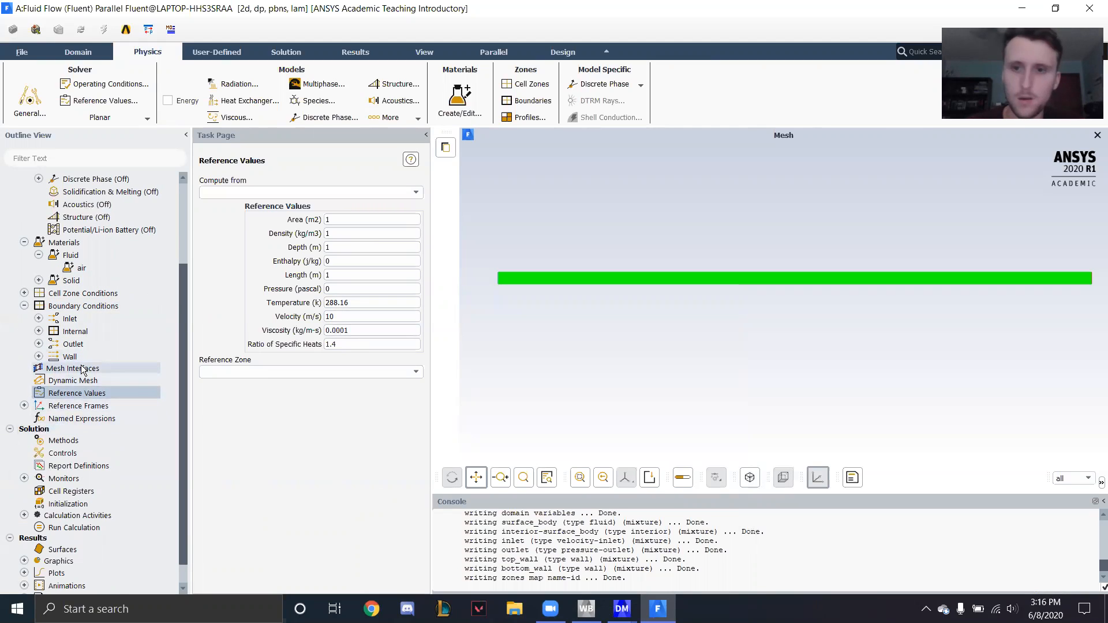
pyautogui.scroll(-1, 72, 438)
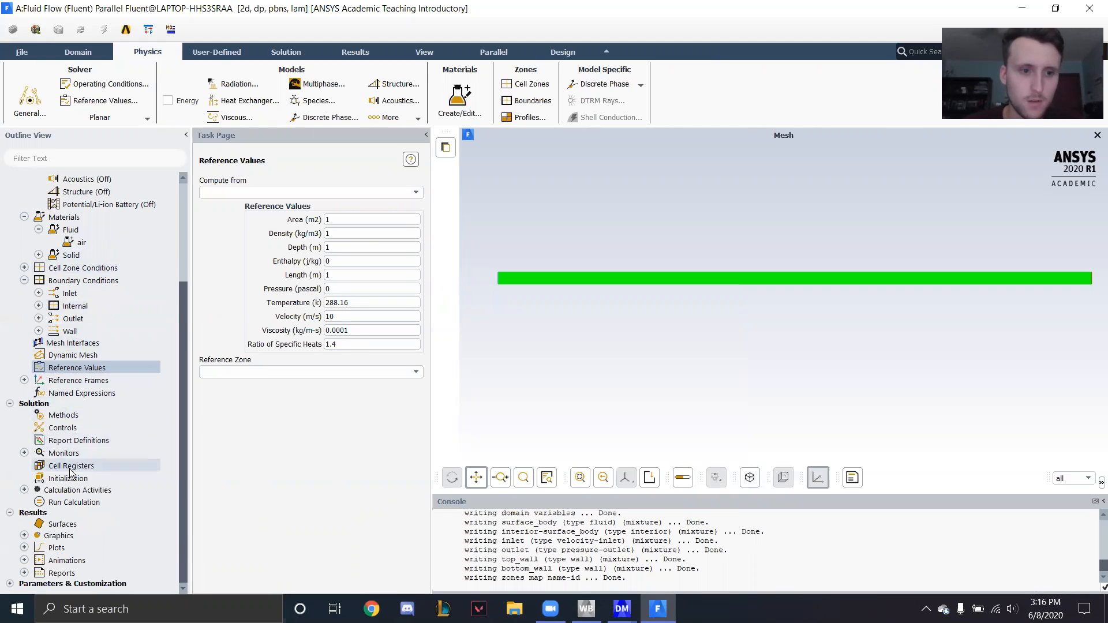
pyautogui.click(67, 481)
pyautogui.click(279, 228)
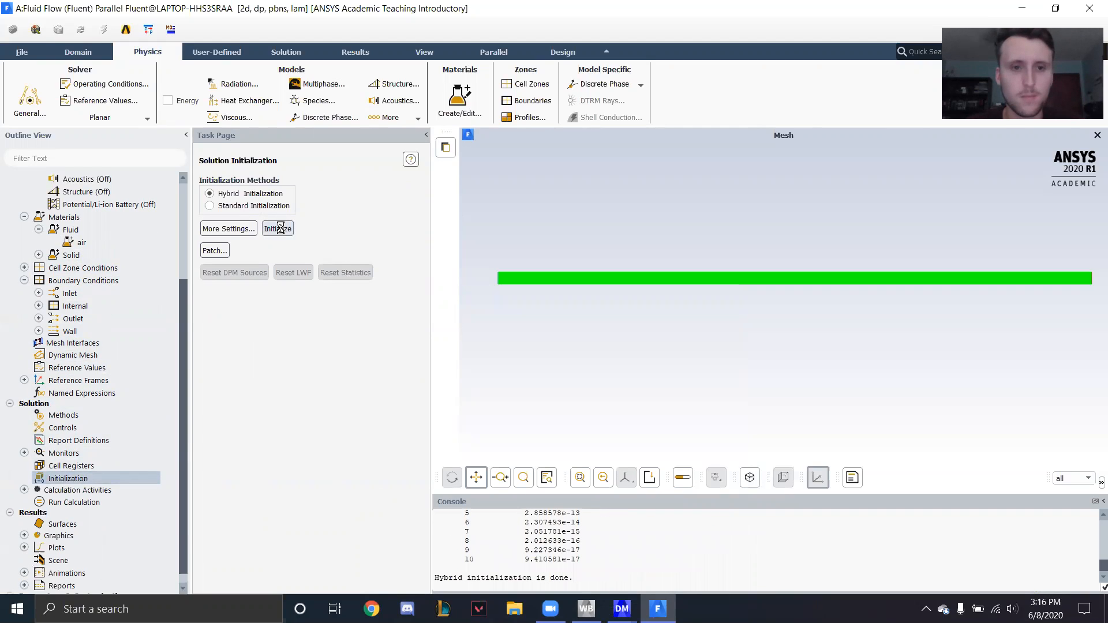
pyautogui.click(104, 502)
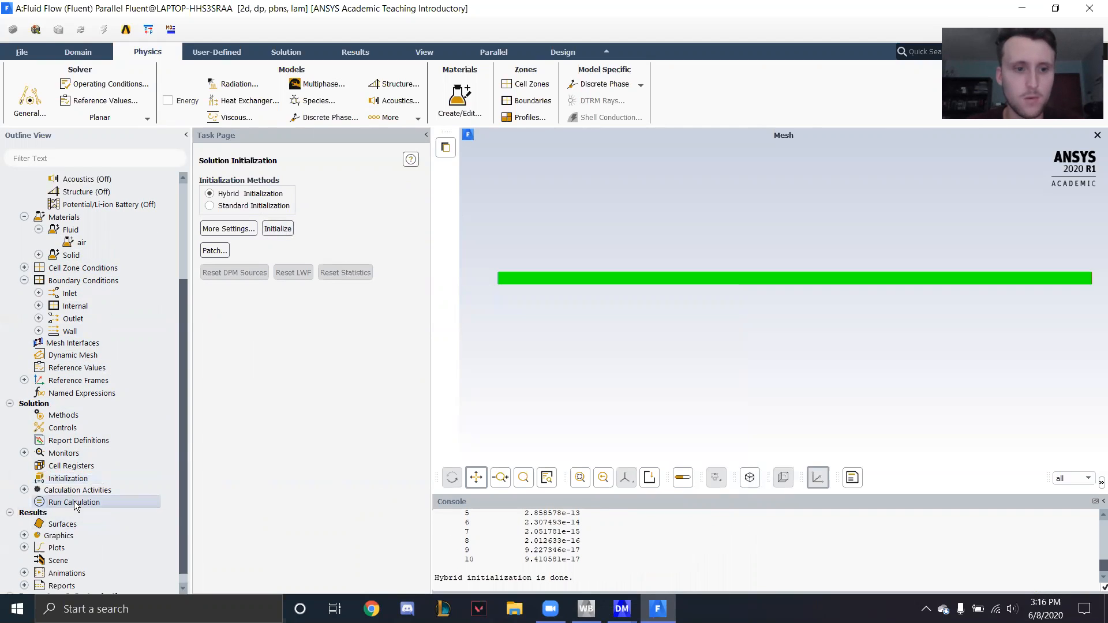
pyautogui.click(305, 454)
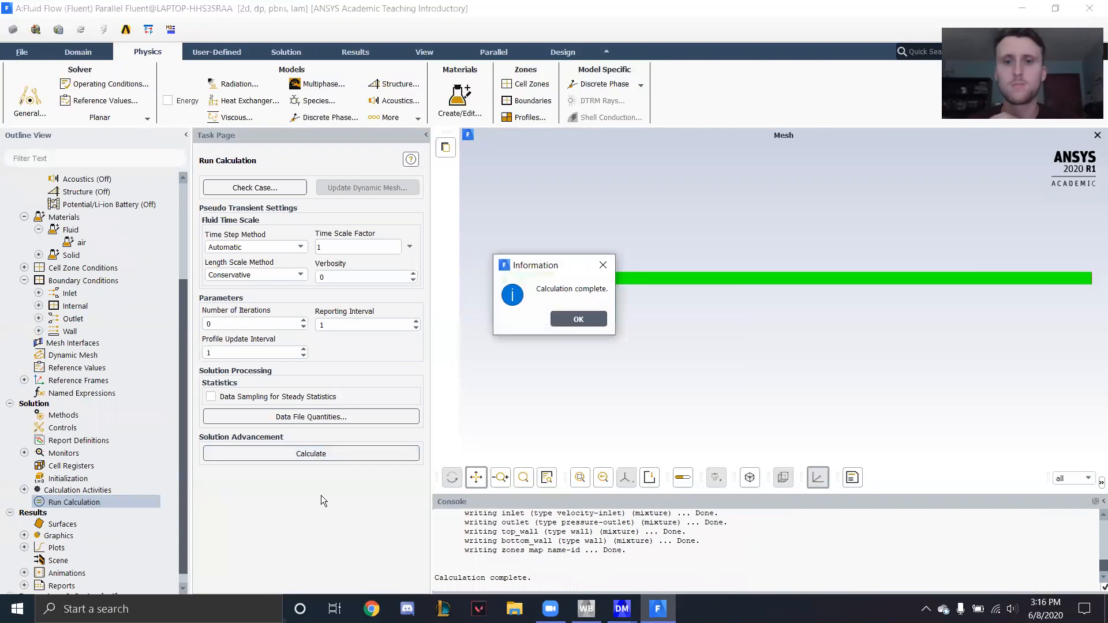
# - Set the number of iterations to 500 and run the calculation to completion
pyautogui.click(576, 318)
pyautogui.click(234, 319)
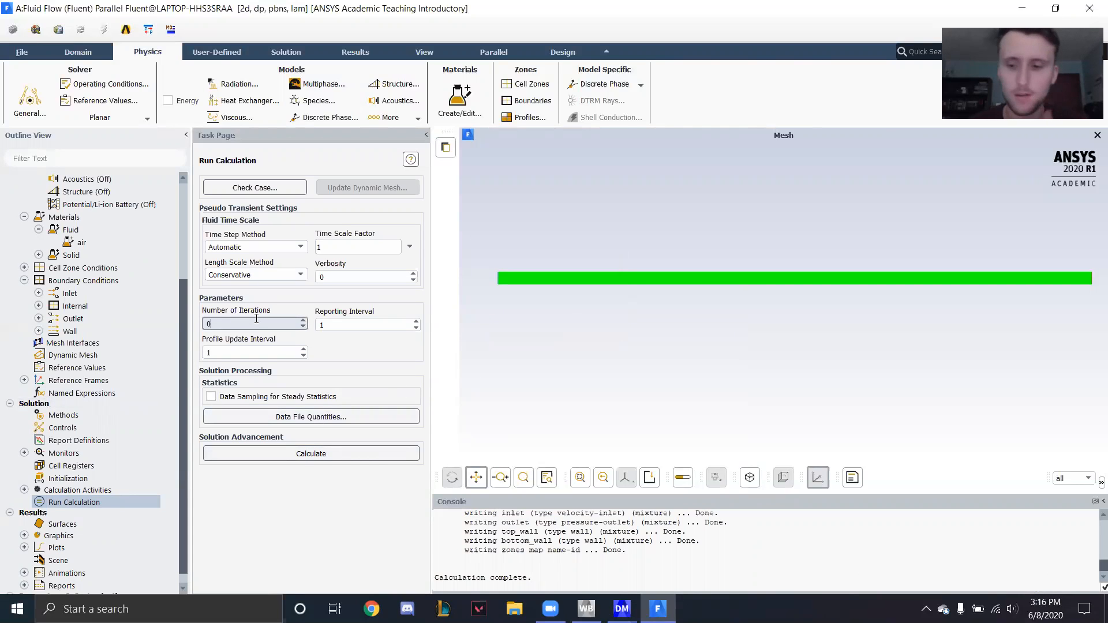
pyautogui.click(285, 451)
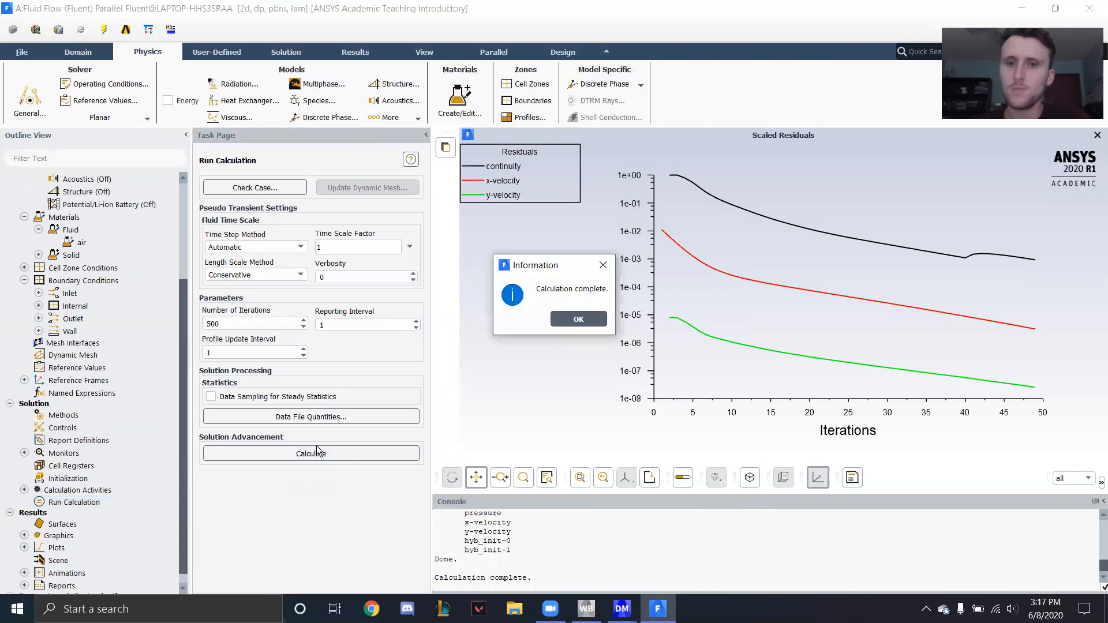
pyautogui.click(577, 320)
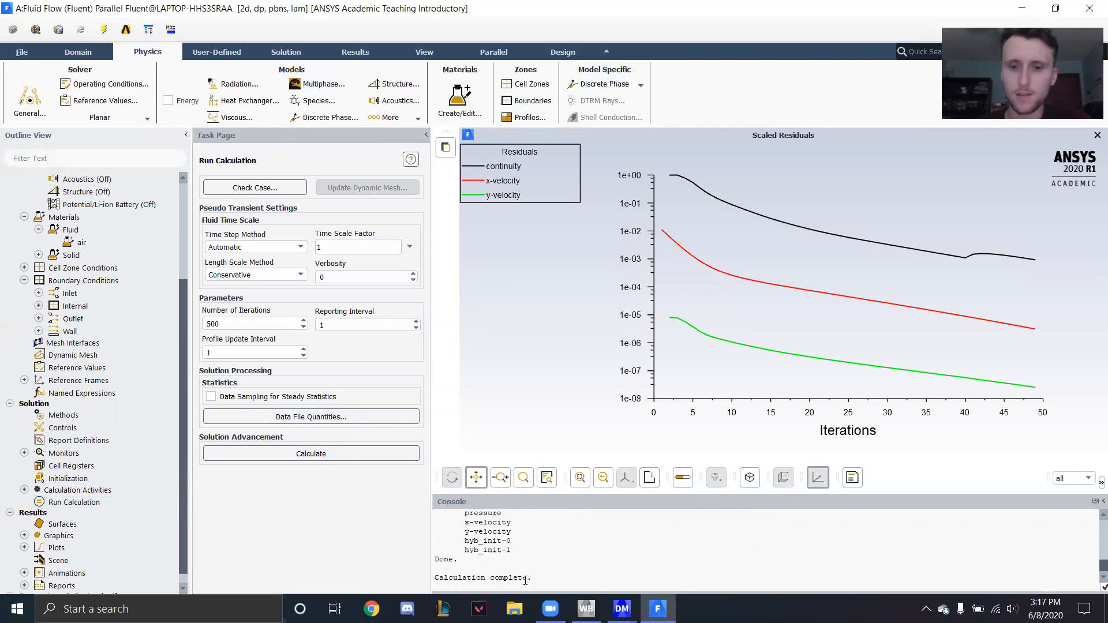
# - Switch to Workbench, open the Fluent system's Results in CFD-Post, and orient the channel to a front view of the XY plane
pyautogui.click(599, 609)
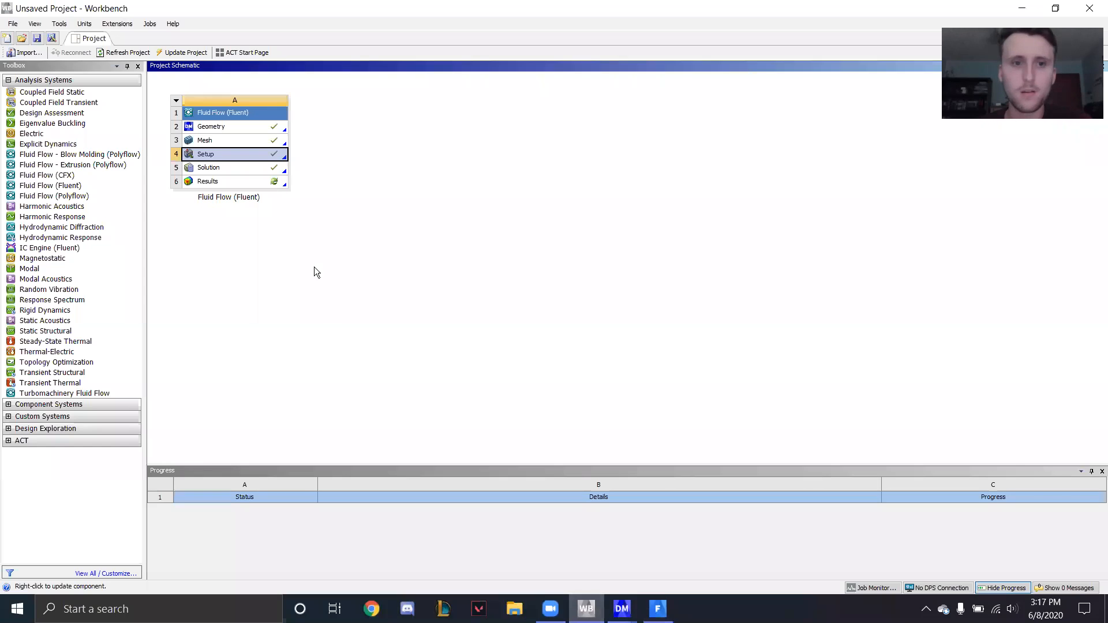
pyautogui.doubleClick(220, 182)
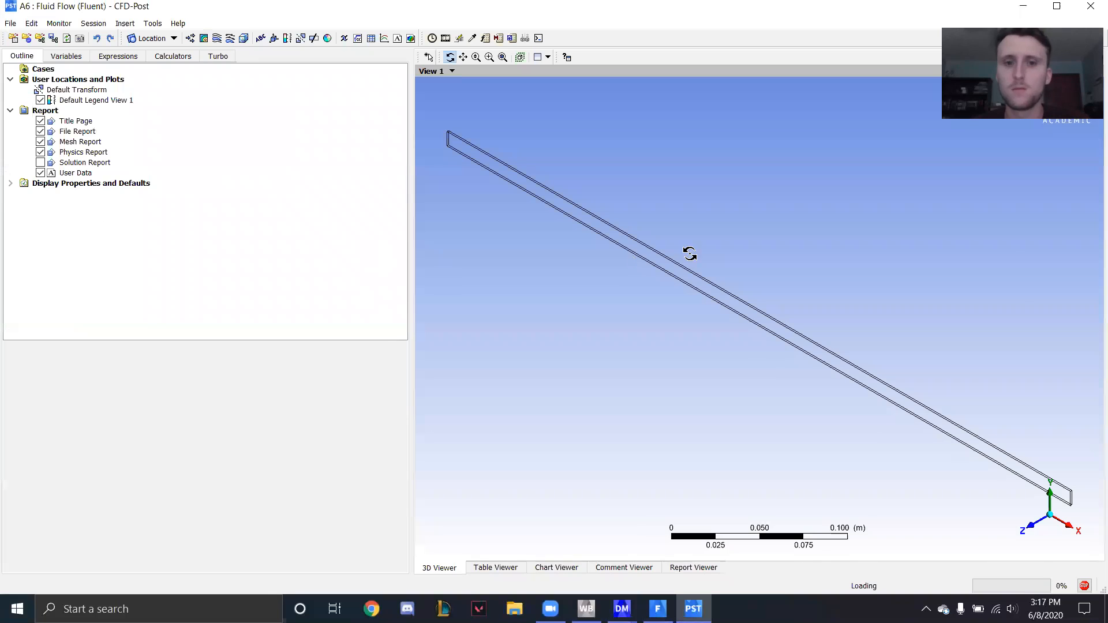
pyautogui.click(1037, 534)
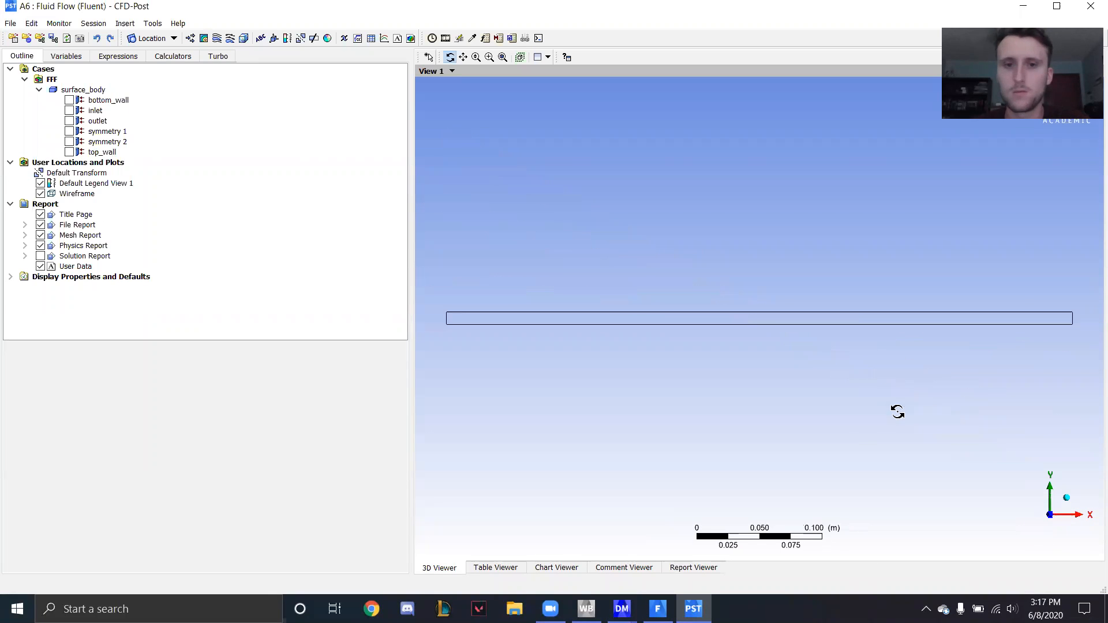
# - Insert a contour plot named "Velocity contour"
pyautogui.click(204, 38)
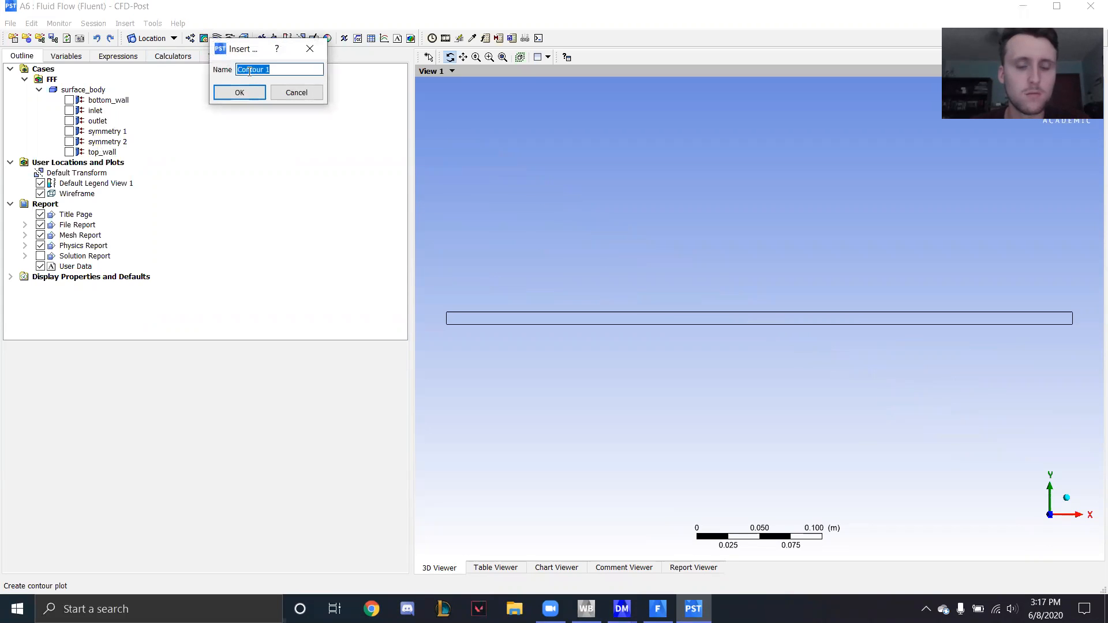
pyautogui.write('Ve')
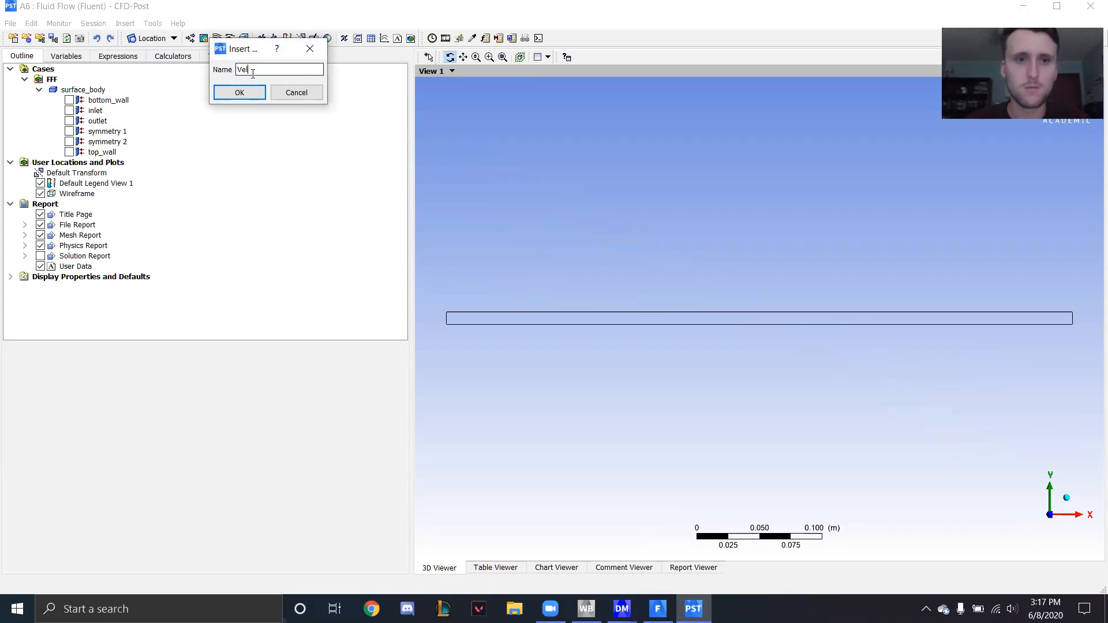
pyautogui.write('locity')
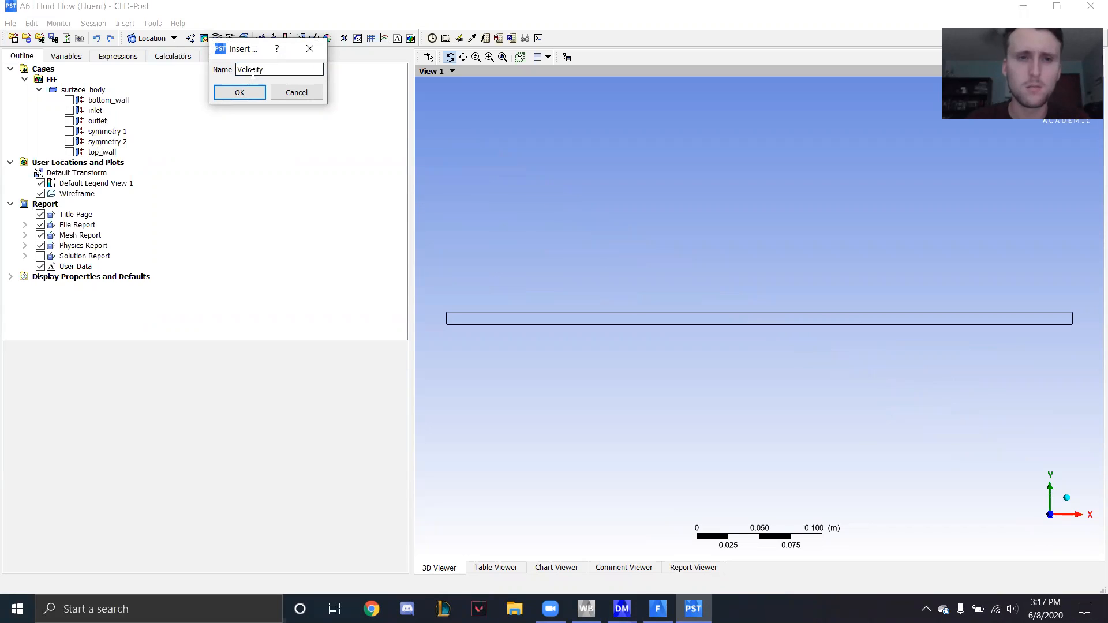
pyautogui.write(' Prof')
pyautogui.press('BackSpace')
pyautogui.press('BackSpace')
pyautogui.press('BackSpace')
pyautogui.press('BackSpace')
pyautogui.press('BackSpace')
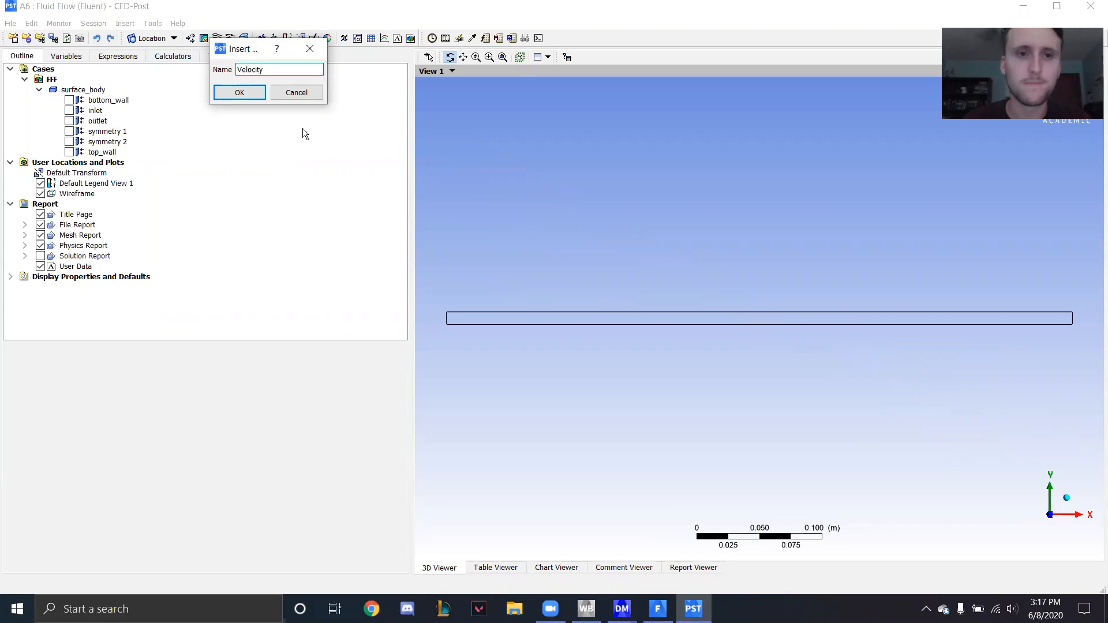
pyautogui.write('contour')
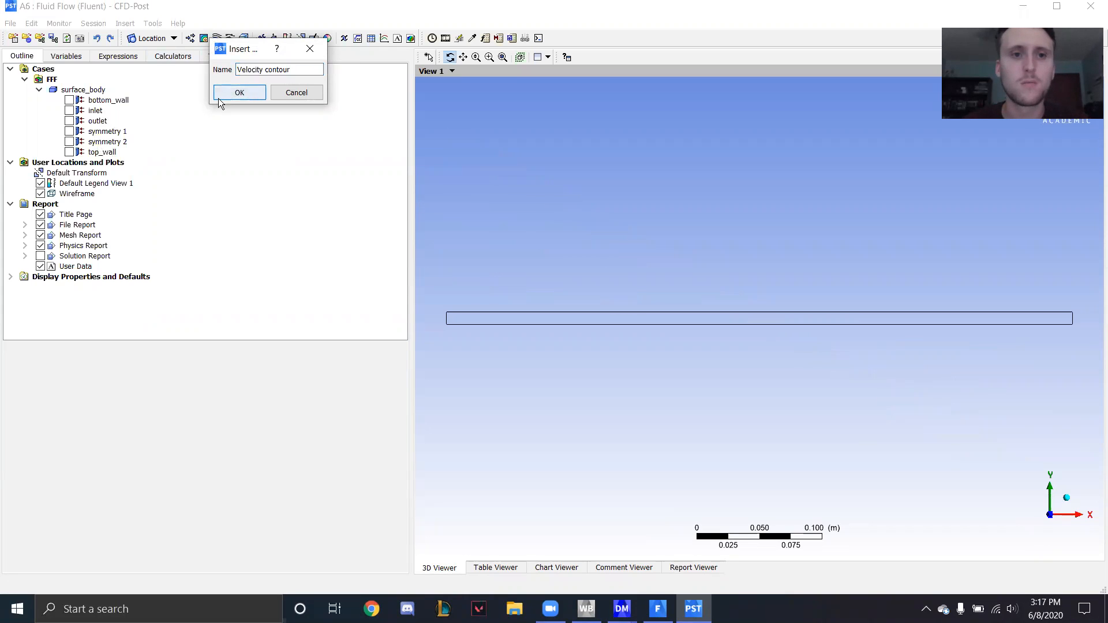
pyautogui.click(220, 97)
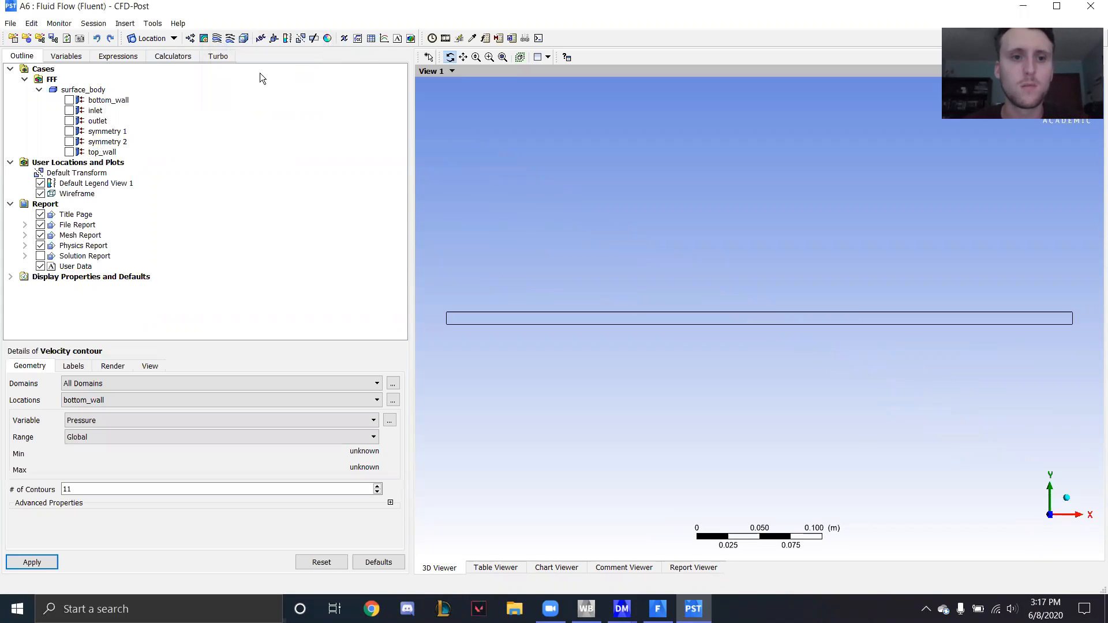
# - Plot the contour of Velocity u on symmetry 1 with a Global range and 50 contours
pyautogui.click(118, 399)
pyautogui.click(109, 446)
pyautogui.click(104, 400)
pyautogui.click(98, 442)
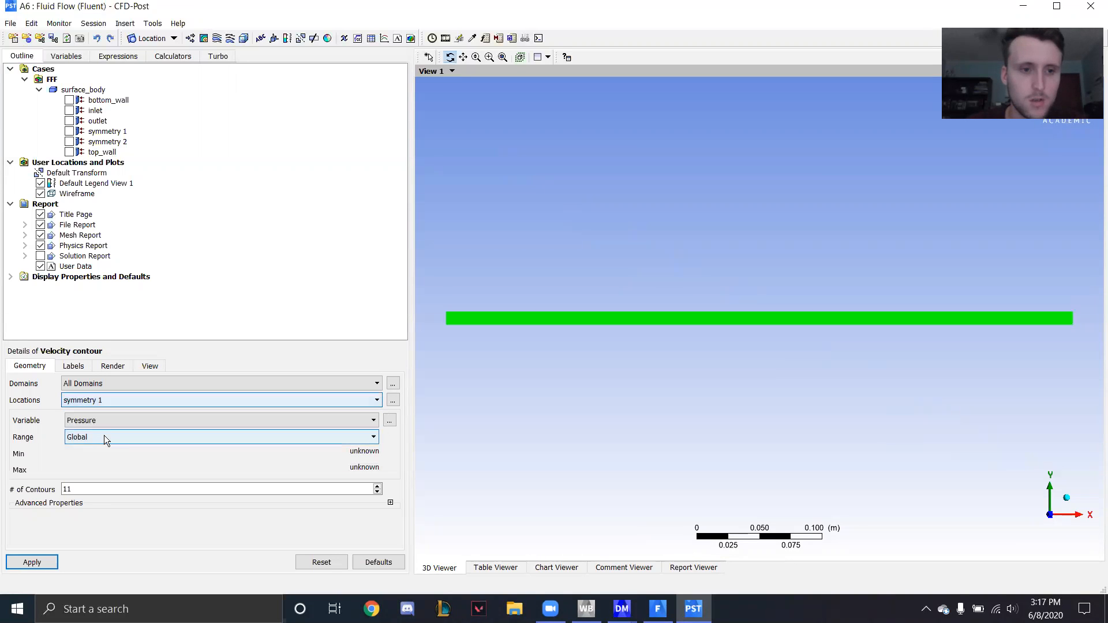
pyautogui.click(104, 420)
pyautogui.click(106, 461)
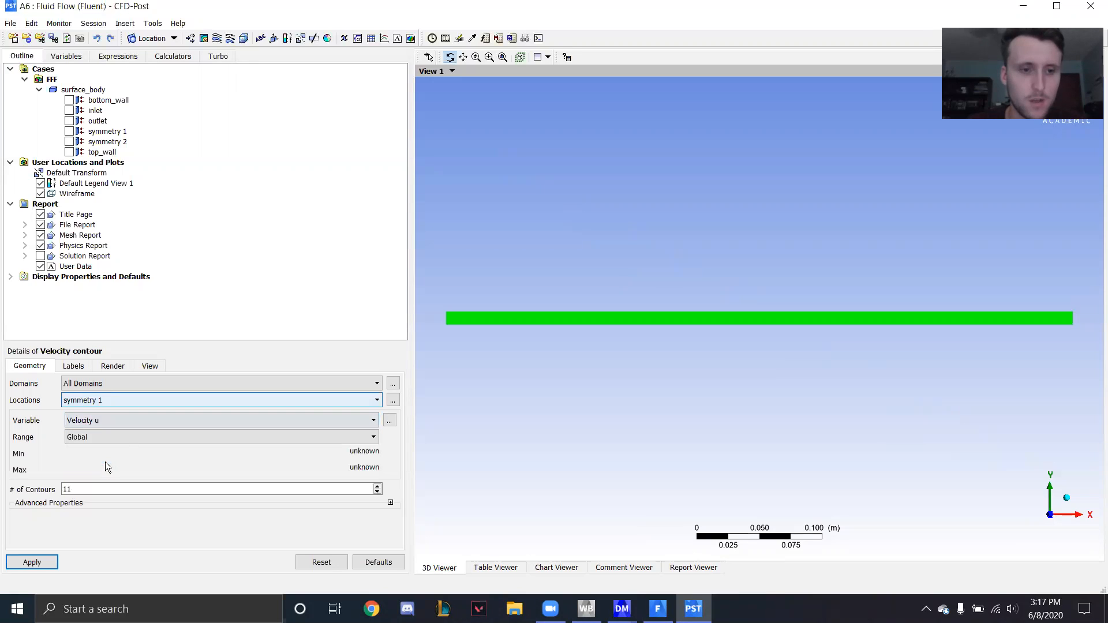
pyautogui.click(101, 437)
pyautogui.click(100, 438)
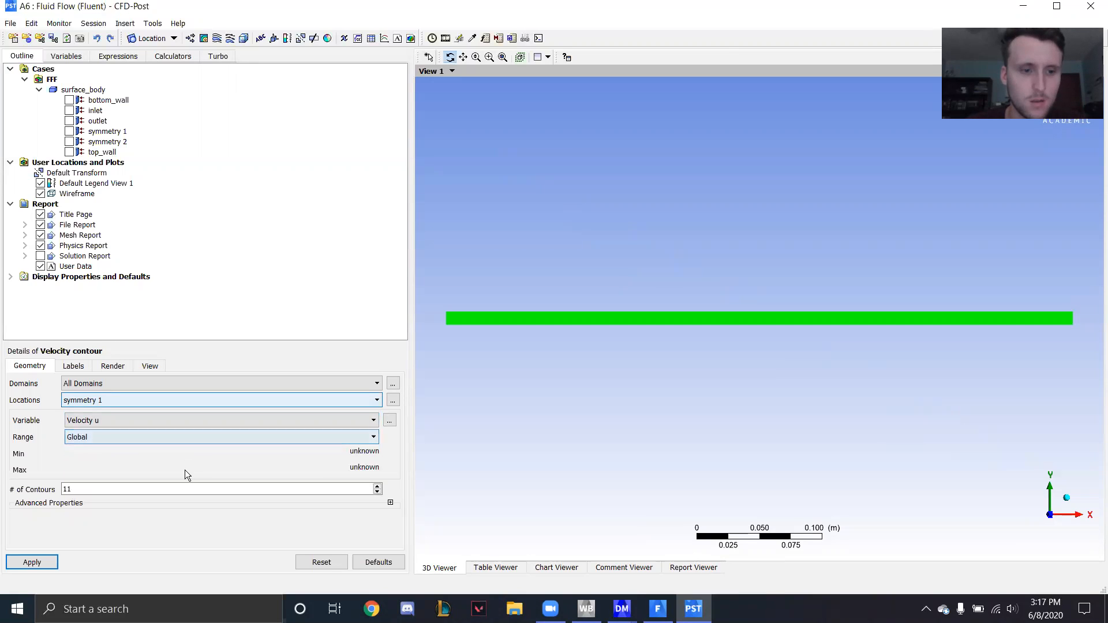
pyautogui.click(131, 489)
pyautogui.press('BackSpace')
pyautogui.press('BackSpace')
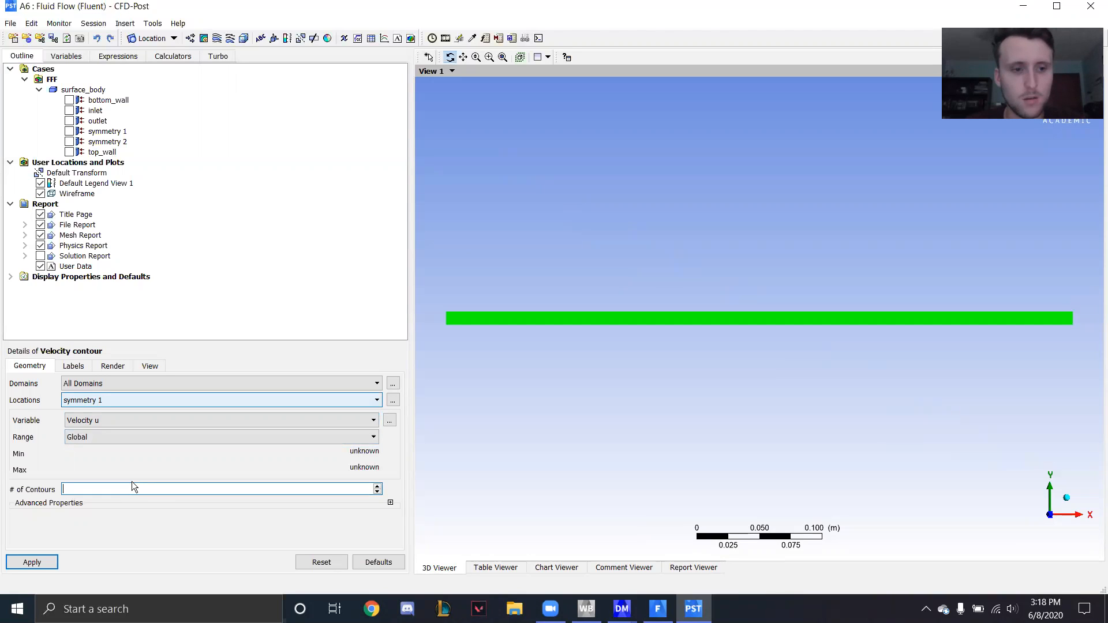
pyautogui.write('50')
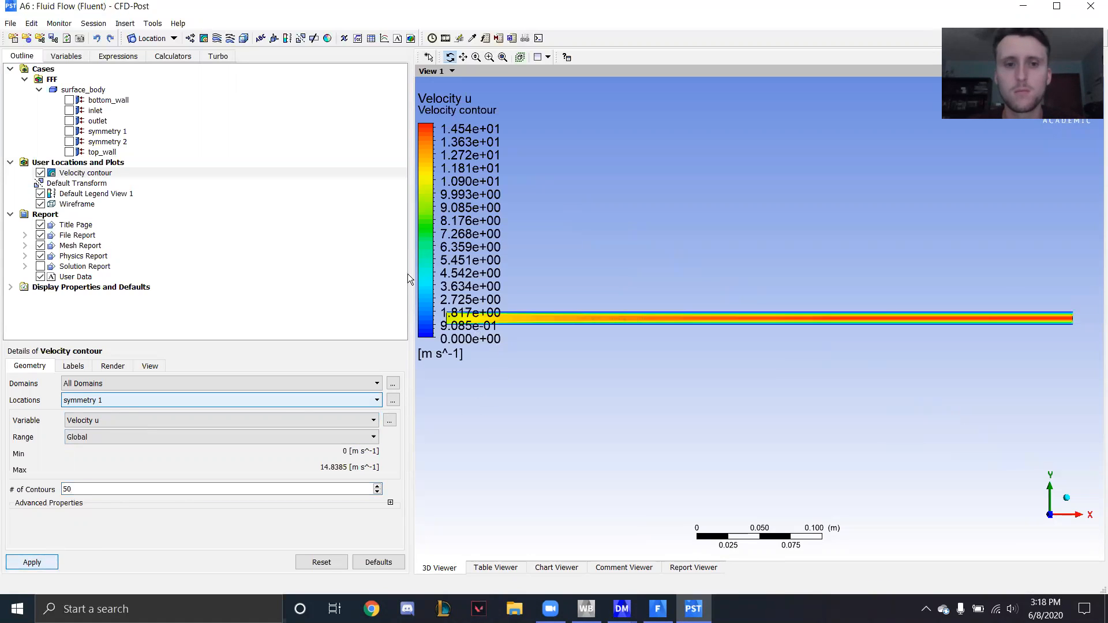
# - Make the default legend horizontal, with a size of 1 and an aspect of 0.05
pyautogui.click(63, 194)
pyautogui.click(209, 415)
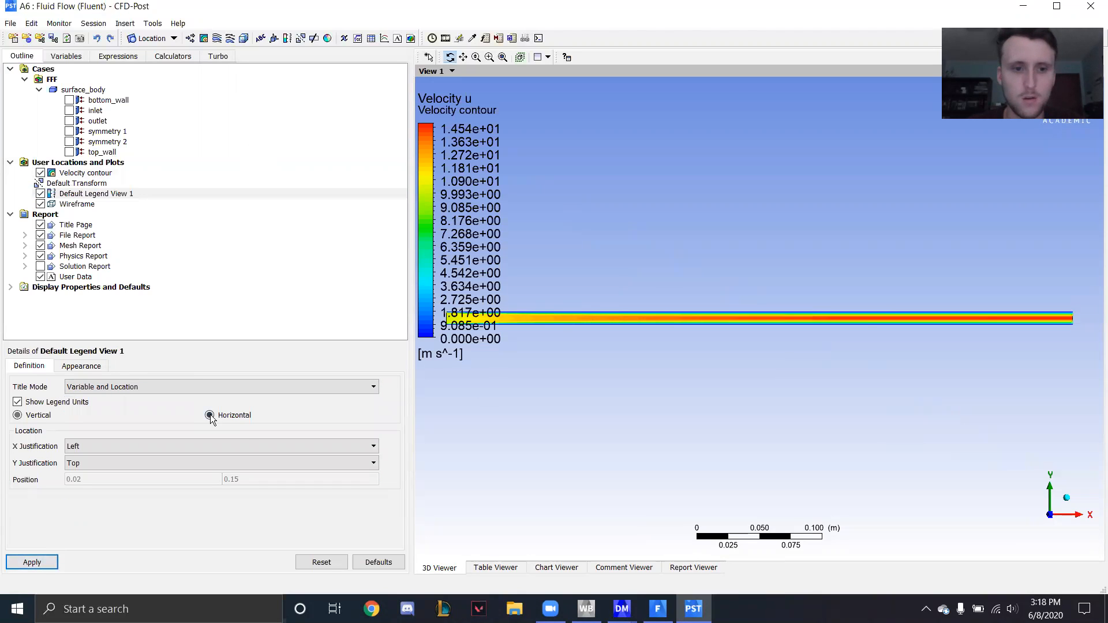
pyautogui.click(81, 366)
pyautogui.doubleClick(102, 393)
pyautogui.press('BackSpace')
pyautogui.write('1')
pyautogui.click(105, 410)
pyautogui.press('BackSpace')
pyautogui.write('5')
# - Format the legend values as Fixed with a precision of 1 and apply the legend changes
pyautogui.click(209, 447)
pyautogui.click(209, 447)
pyautogui.click(231, 444)
pyautogui.click(231, 461)
pyautogui.click(26, 562)
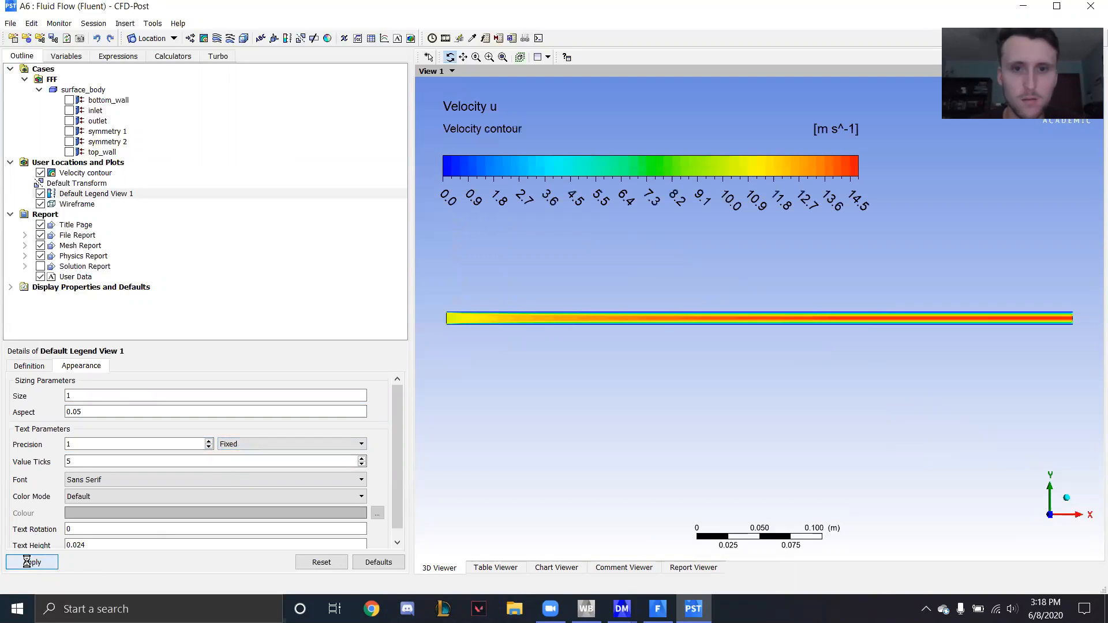
# - Examine how the velocity contour develops along the channel from the inlet to the outlet
pyautogui.scroll(4, 464, 327)
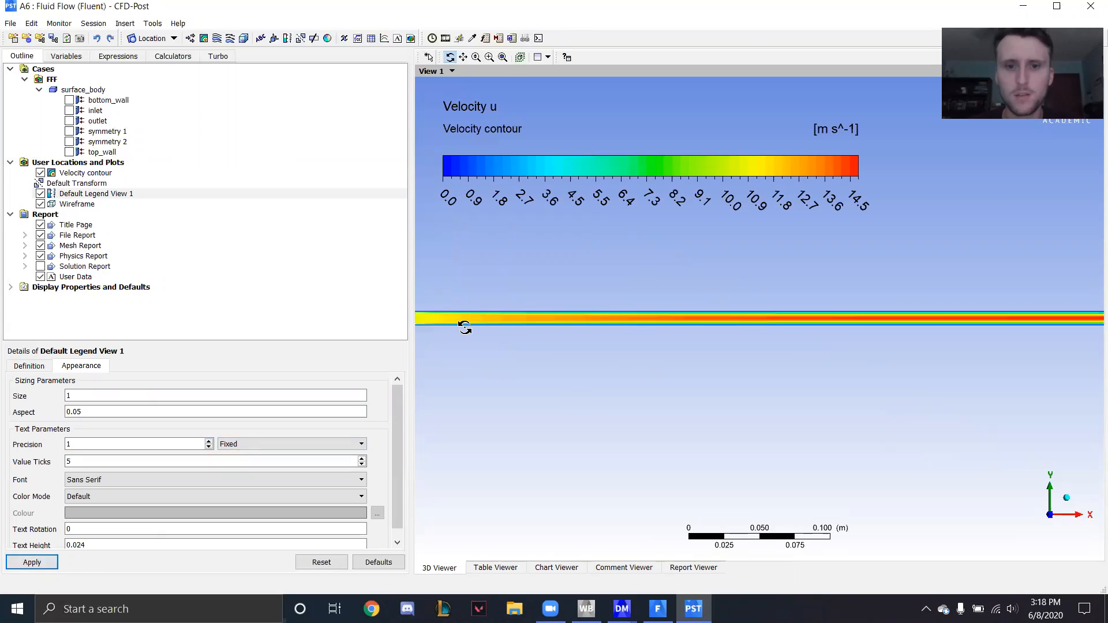
pyautogui.scroll(1, 465, 327)
pyautogui.moveTo(497, 168); pyautogui.dragTo(496, 348, button='middle')
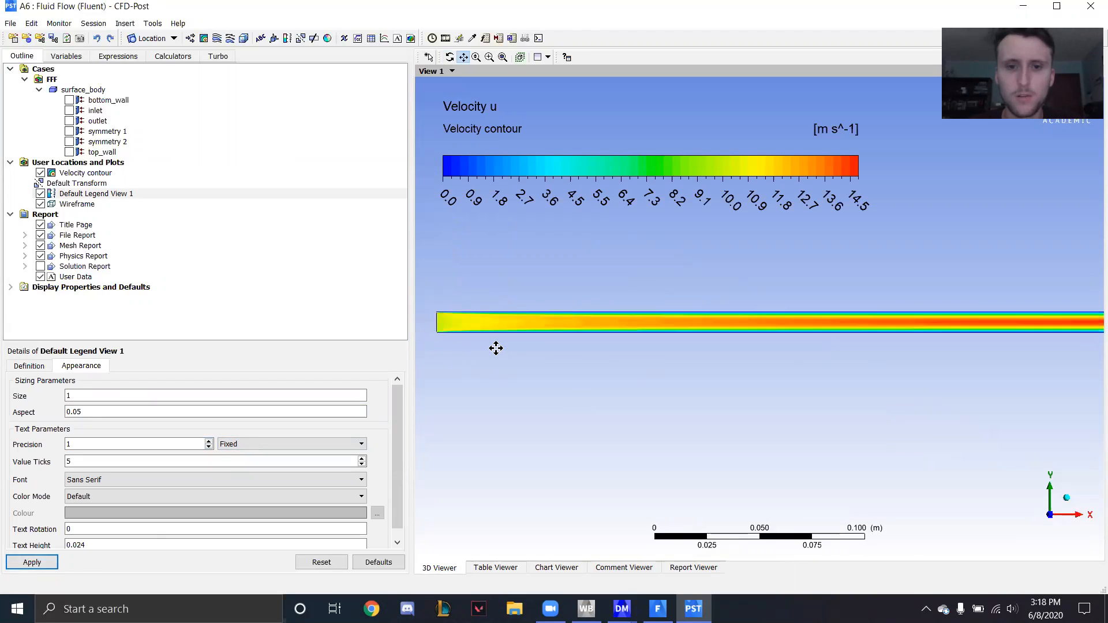
pyautogui.scroll(2, 495, 346)
pyautogui.moveTo(485, 347); pyautogui.dragTo(696, 337)
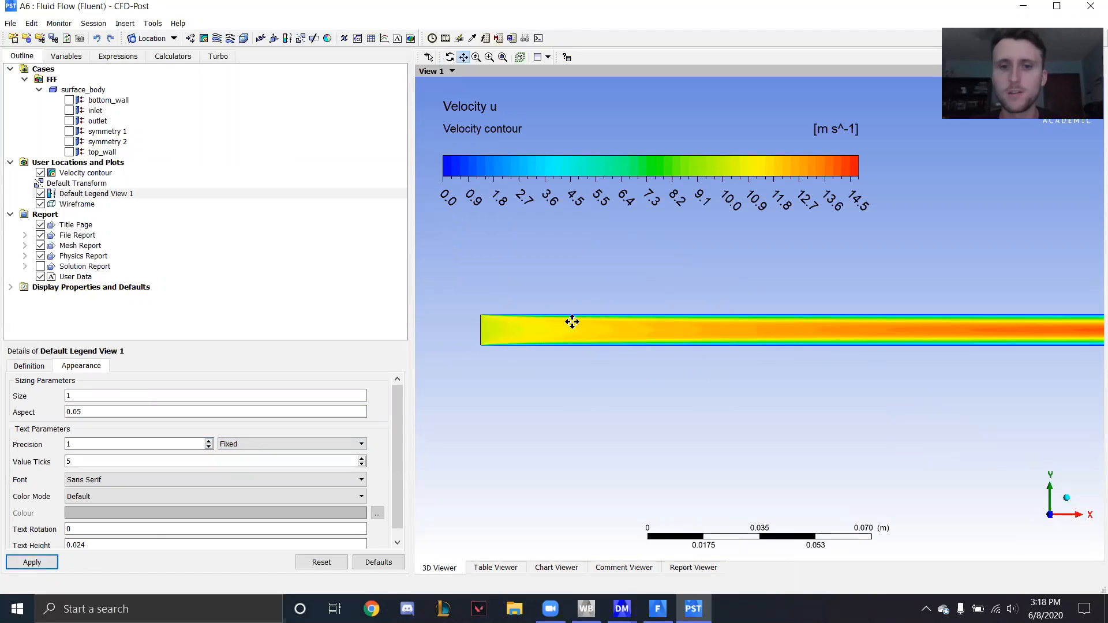
pyautogui.scroll(5, 661, 355)
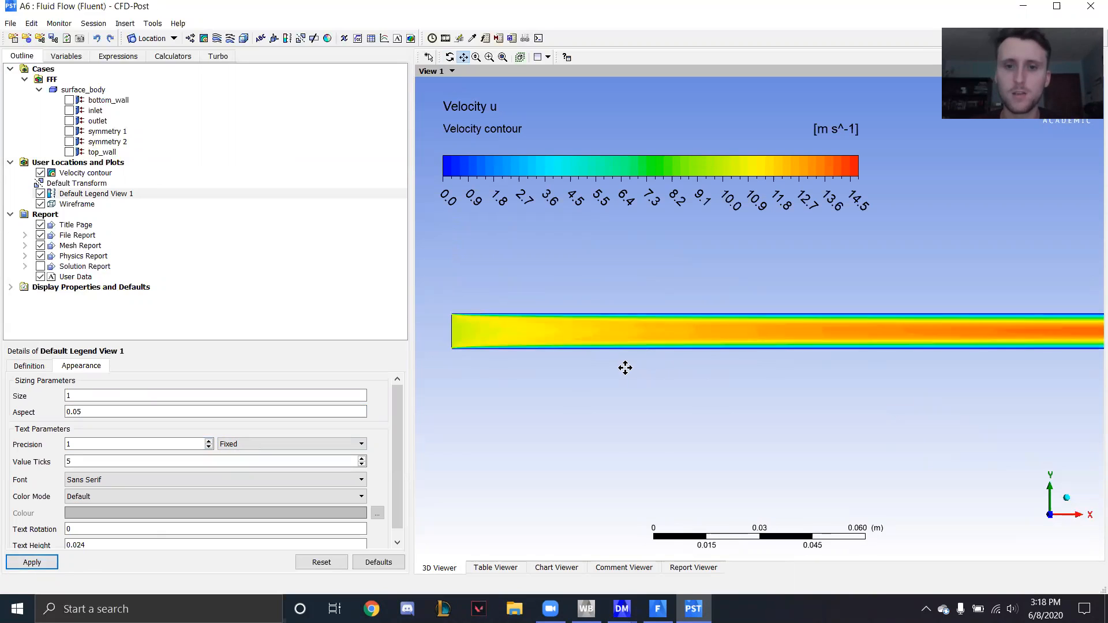
pyautogui.scroll(-5, 528, 361)
pyautogui.scroll(-2, 742, 391)
pyautogui.moveTo(992, 355); pyautogui.dragTo(574, 359)
pyautogui.moveTo(839, 357); pyautogui.dragTo(808, 359)
pyautogui.scroll(-3, 807, 359)
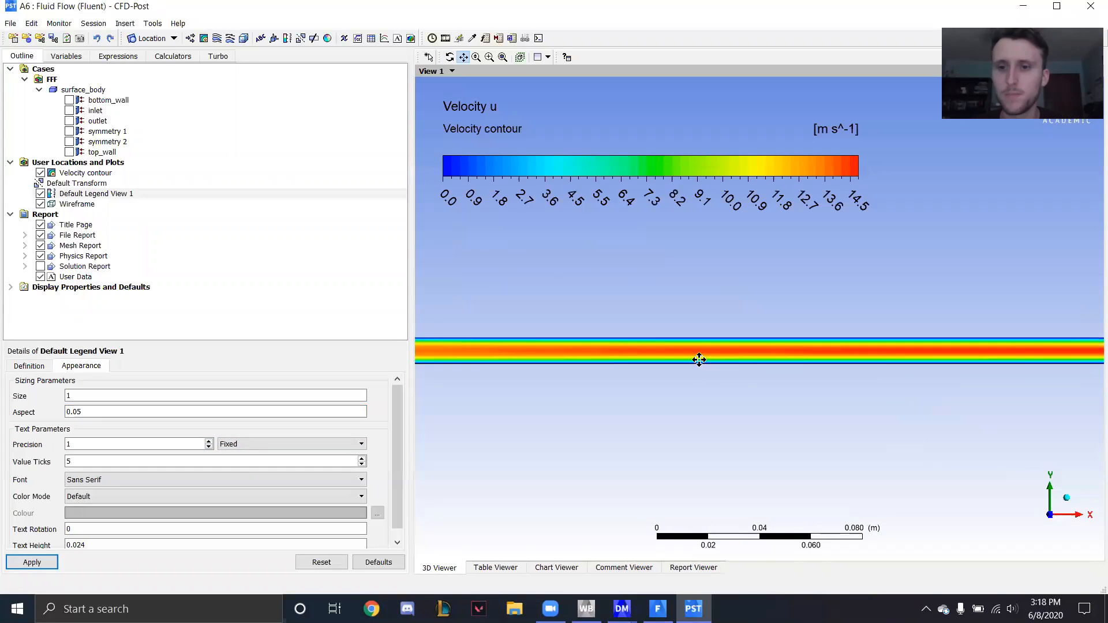
pyautogui.scroll(-5, 785, 296)
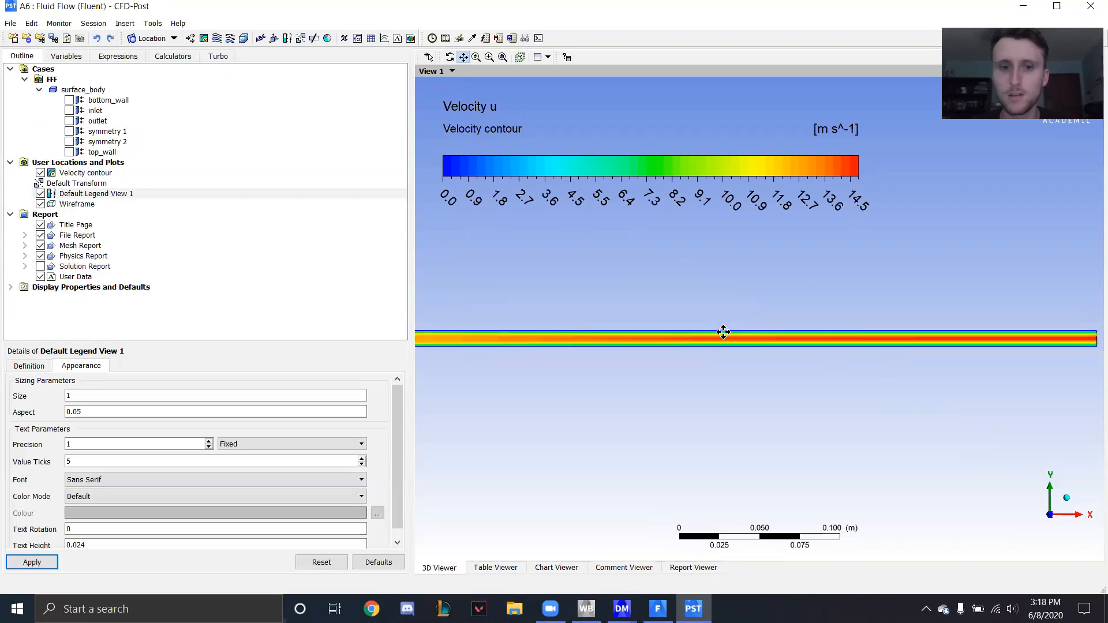
pyautogui.moveTo(605, 332); pyautogui.dragTo(663, 339)
pyautogui.scroll(1, 668, 338)
pyautogui.scroll(1, 668, 338)
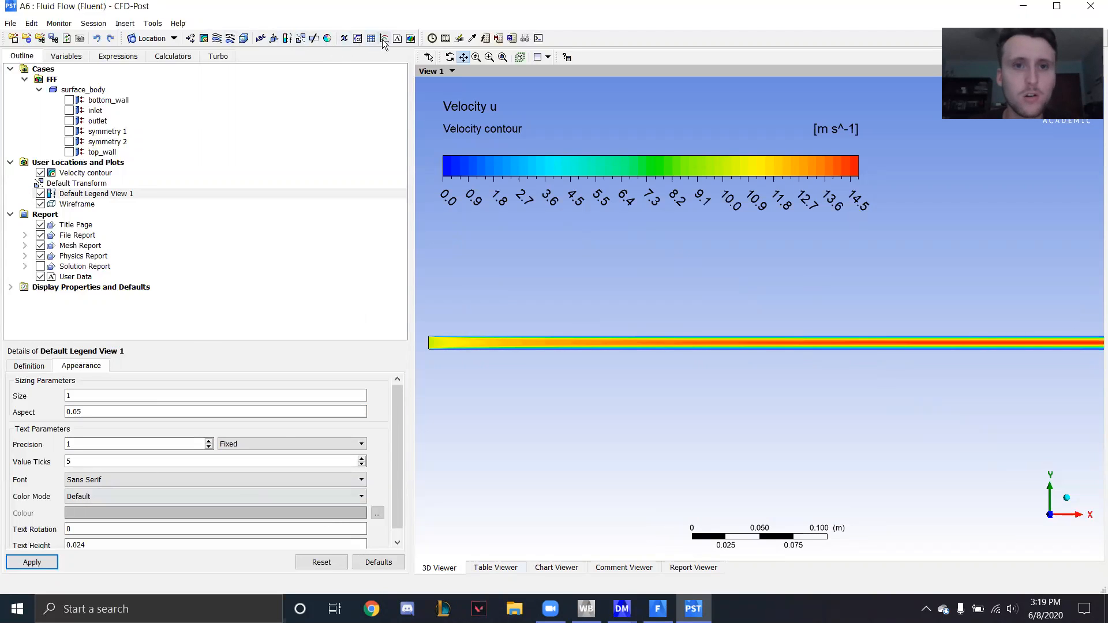
# - Hide the velocity contour and insert a line location named "One hundred"
pyautogui.click(40, 173)
pyautogui.click(125, 24)
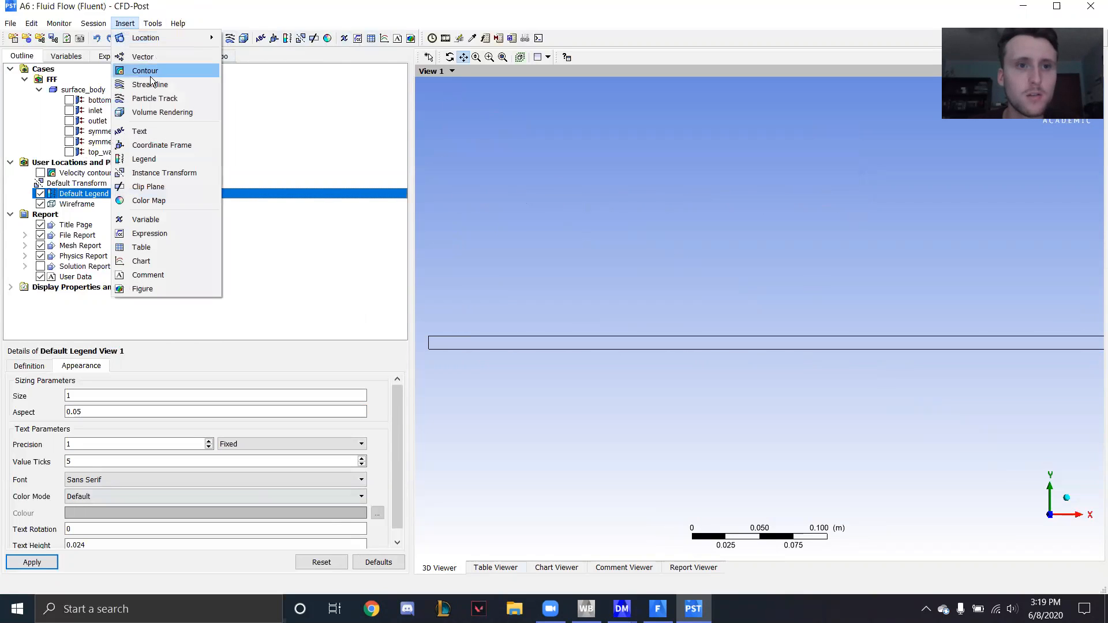
pyautogui.moveTo(166, 39)
pyautogui.click(245, 67)
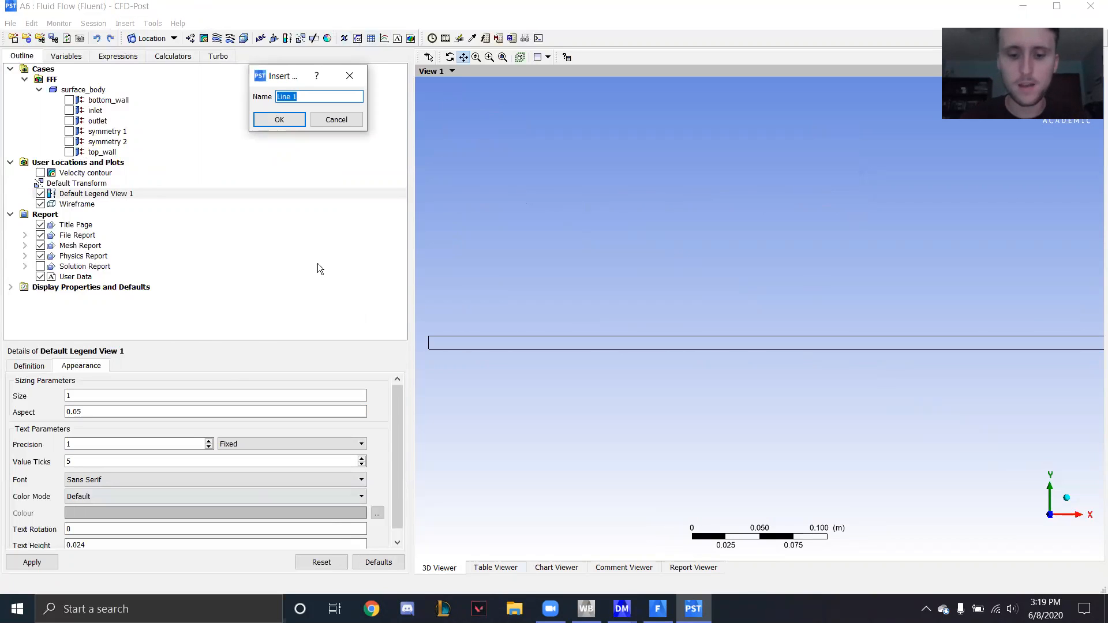
pyautogui.write('ON')
pyautogui.press('BackSpace')
pyautogui.write('ne hundred')
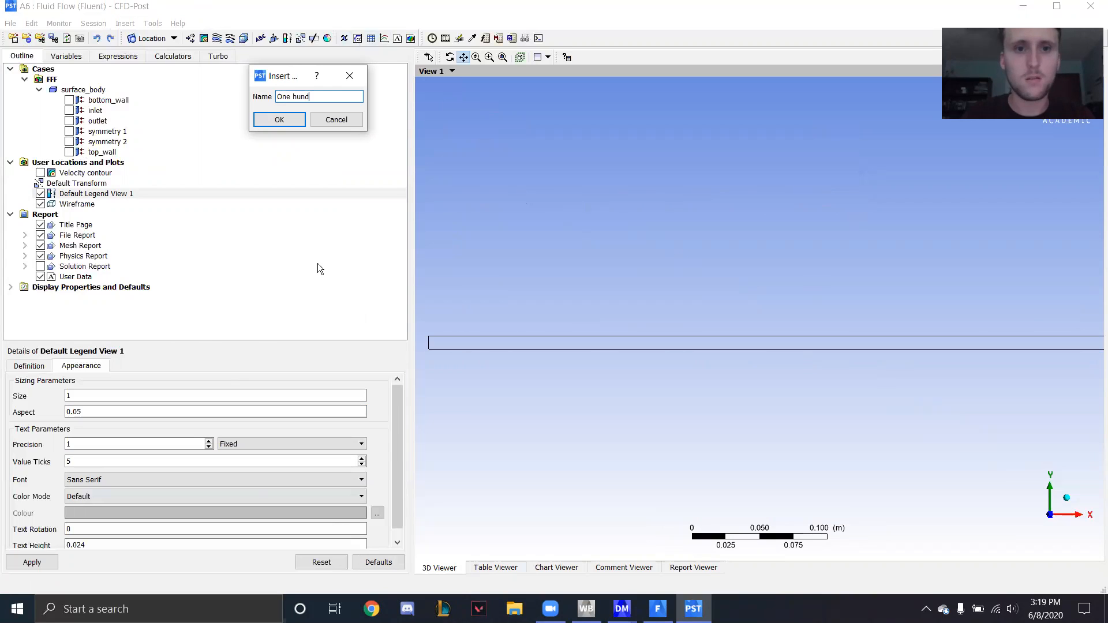
pyautogui.click(279, 120)
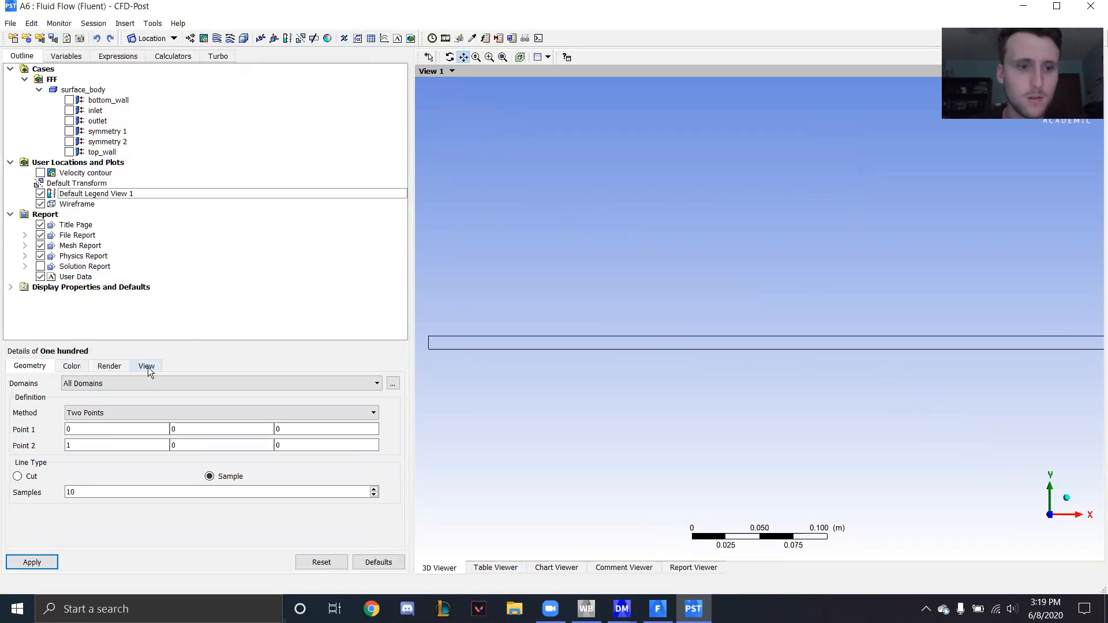
# - Define the line from point (0.1, 0, 0) to point (0.1, 0.01, 0) with 100 samples and apply it
pyautogui.click(86, 430)
pyautogui.click(98, 383)
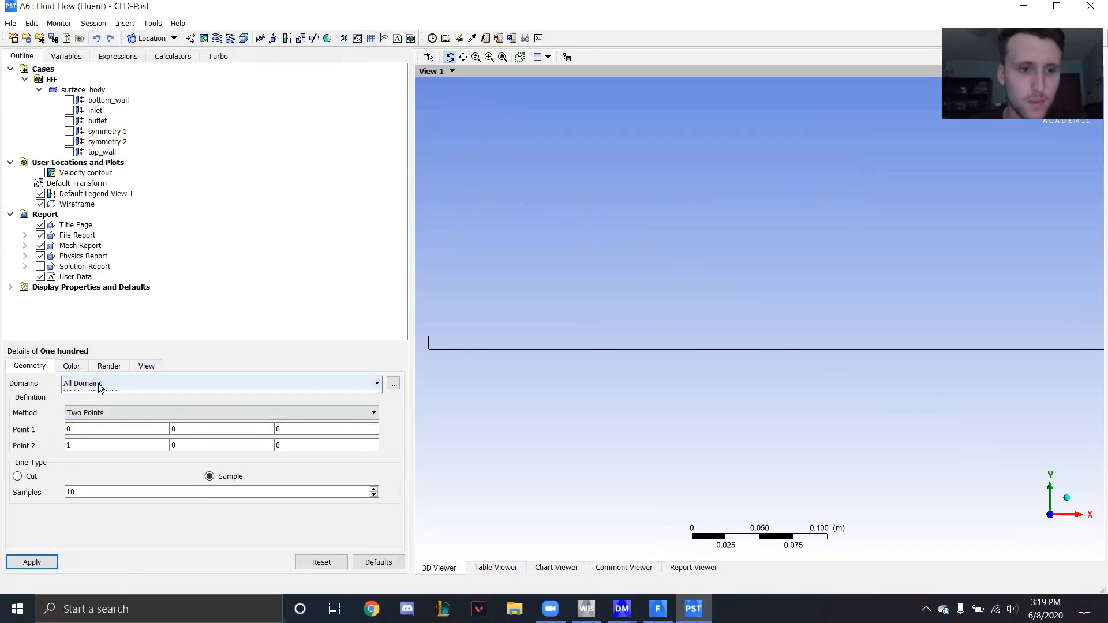
pyautogui.click(98, 405)
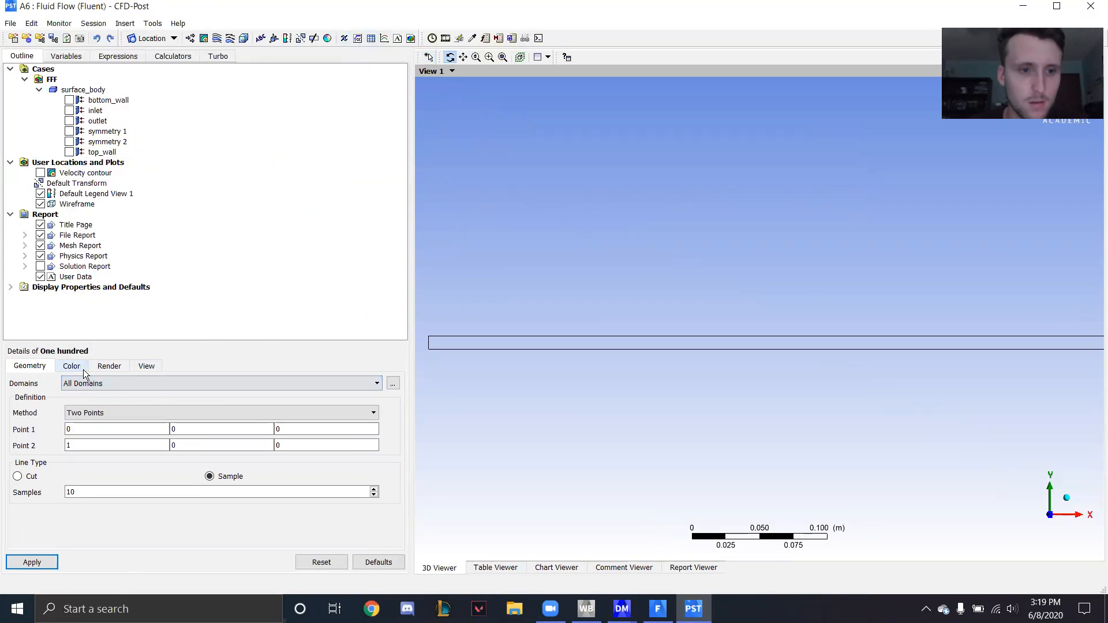
pyautogui.click(95, 430)
pyautogui.write('.1')
pyautogui.press('Tab')
pyautogui.write('.1')
pyautogui.click(237, 442)
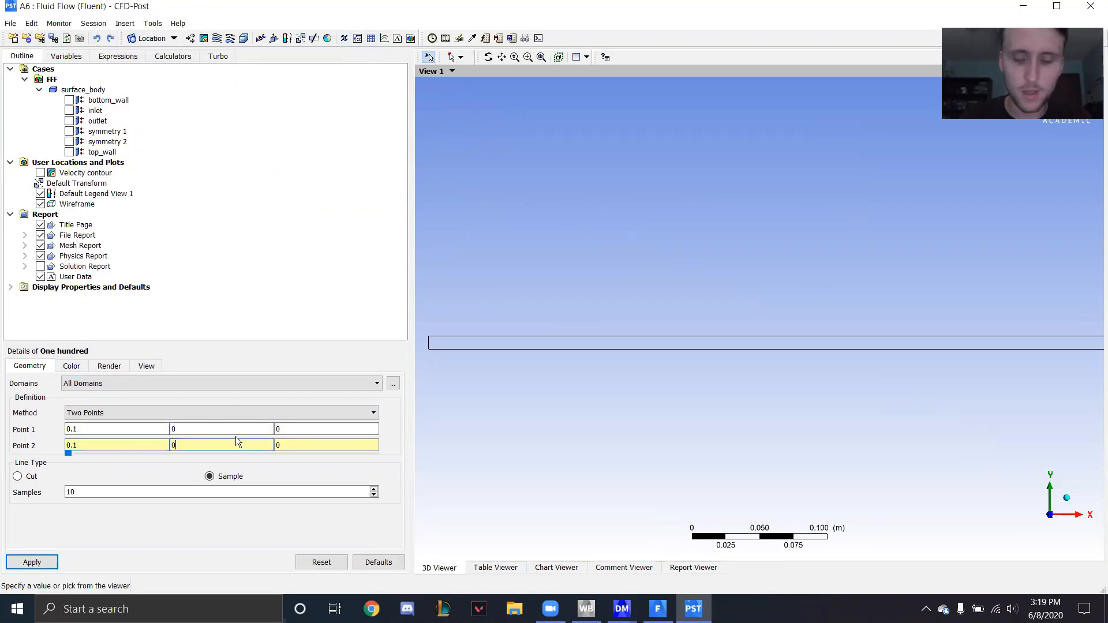
pyautogui.write('.01')
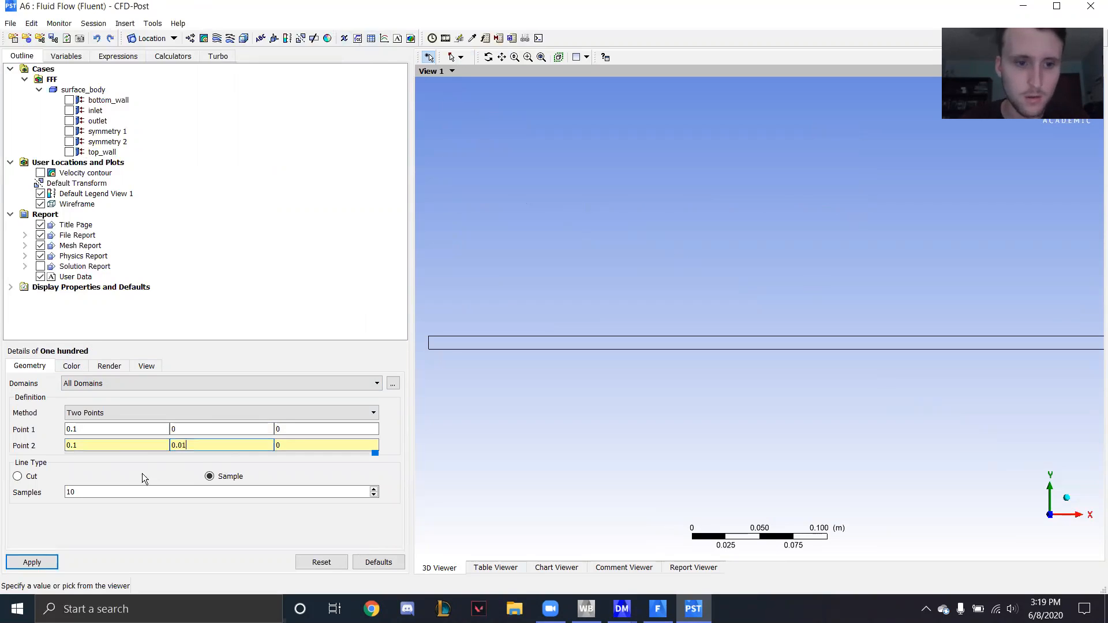
pyautogui.click(106, 492)
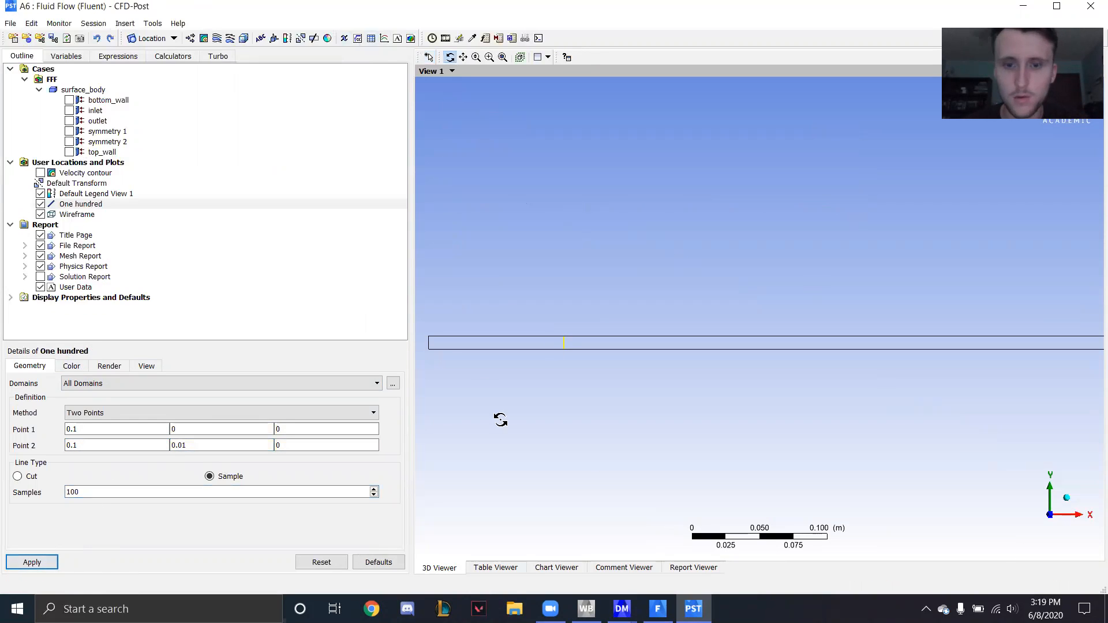
pyautogui.click(125, 23)
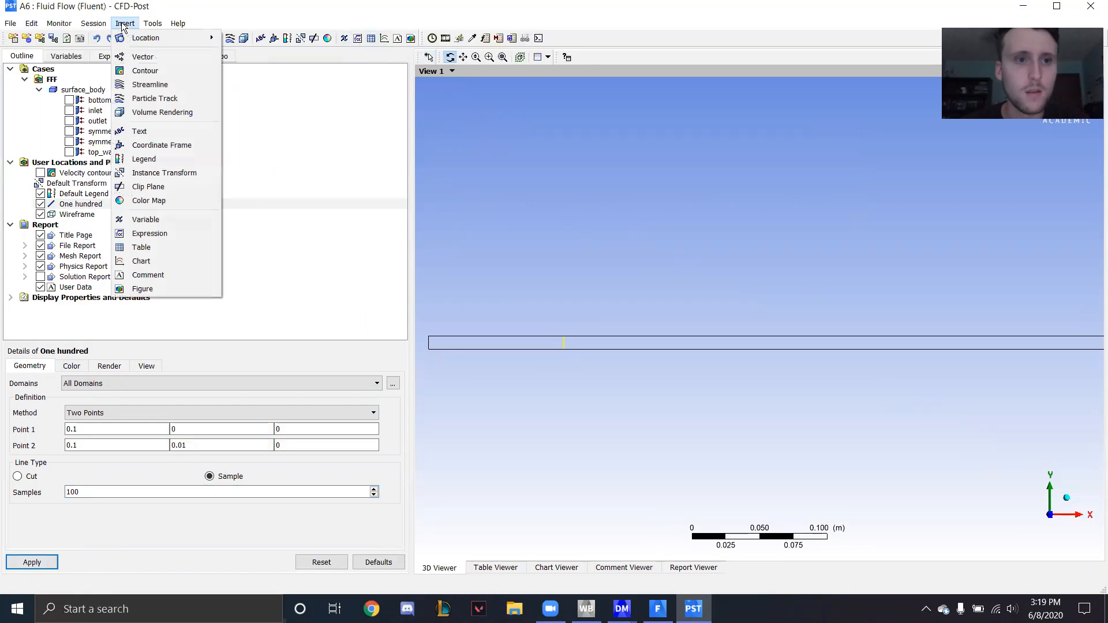
pyautogui.moveTo(147, 37)
pyautogui.click(256, 58)
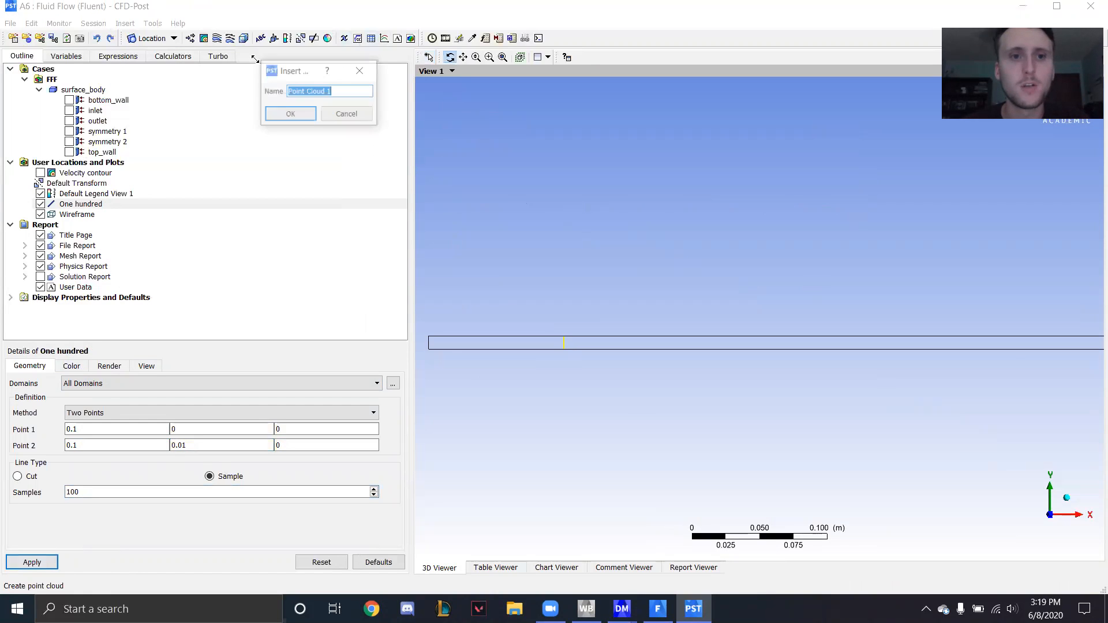
pyautogui.click(373, 64)
# - Insert a line location named "Two hundred"
pyautogui.click(122, 24)
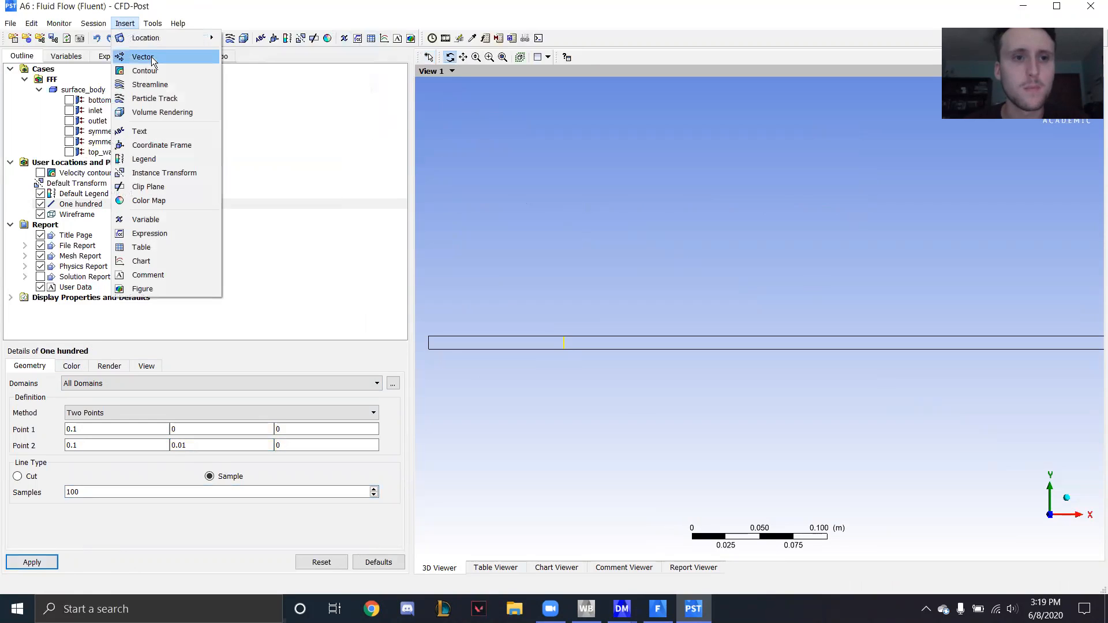
pyautogui.moveTo(147, 36)
pyautogui.click(258, 63)
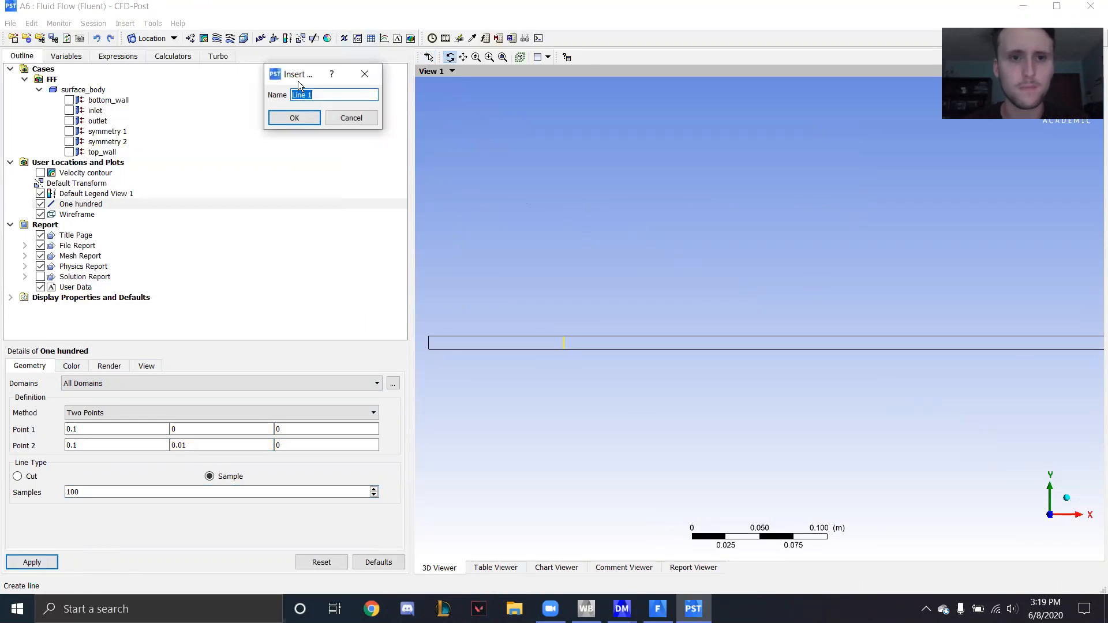
pyautogui.write('Two hy')
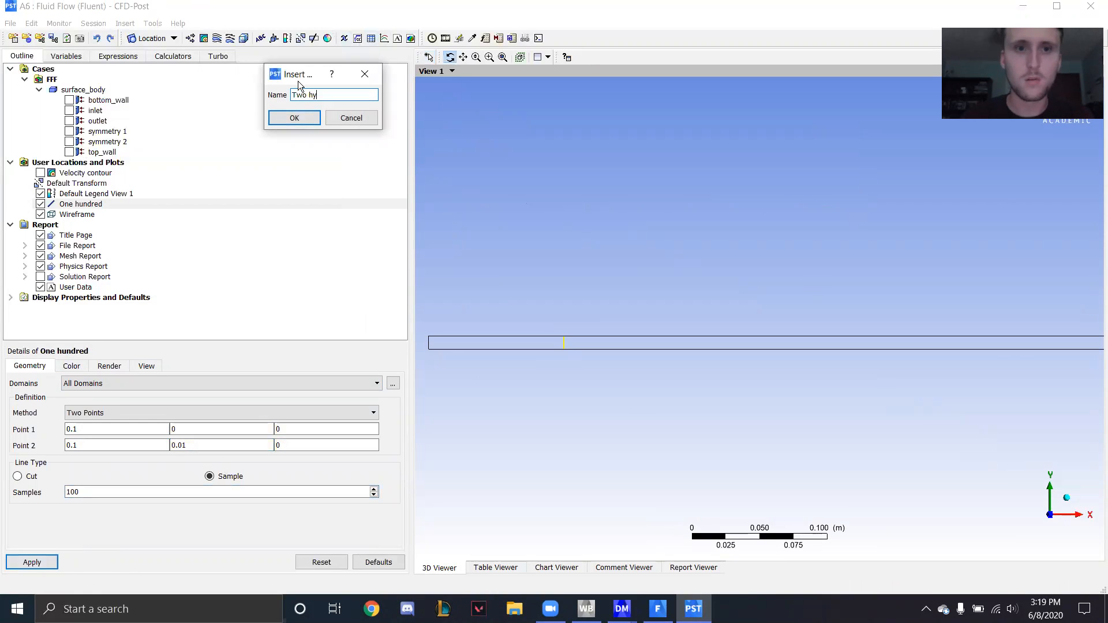
pyautogui.press('BackSpace')
pyautogui.write('undred')
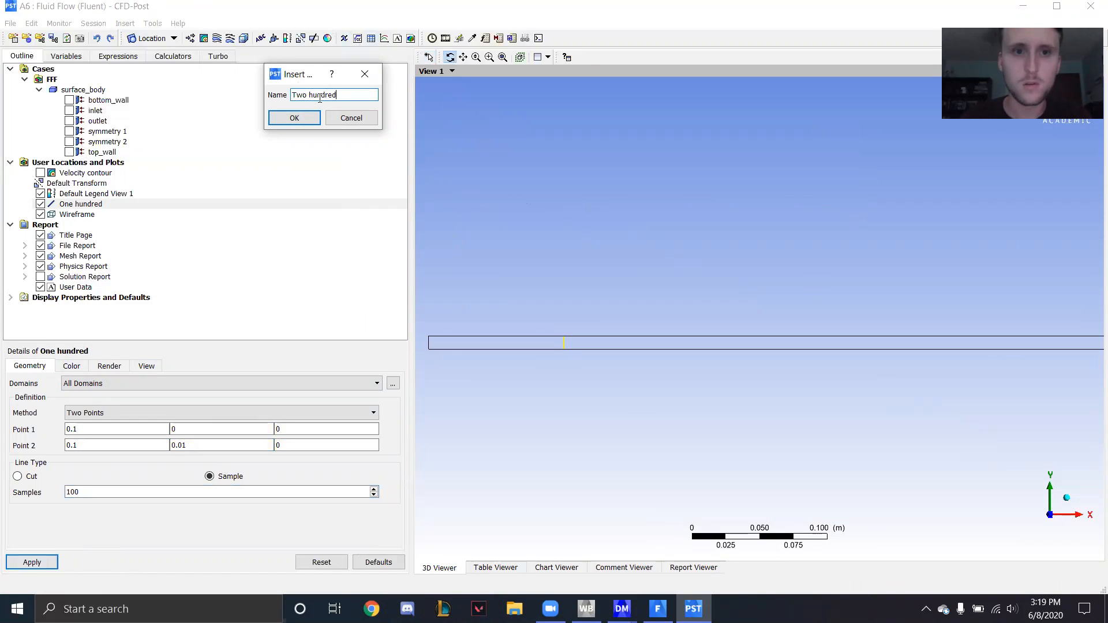
pyautogui.click(304, 117)
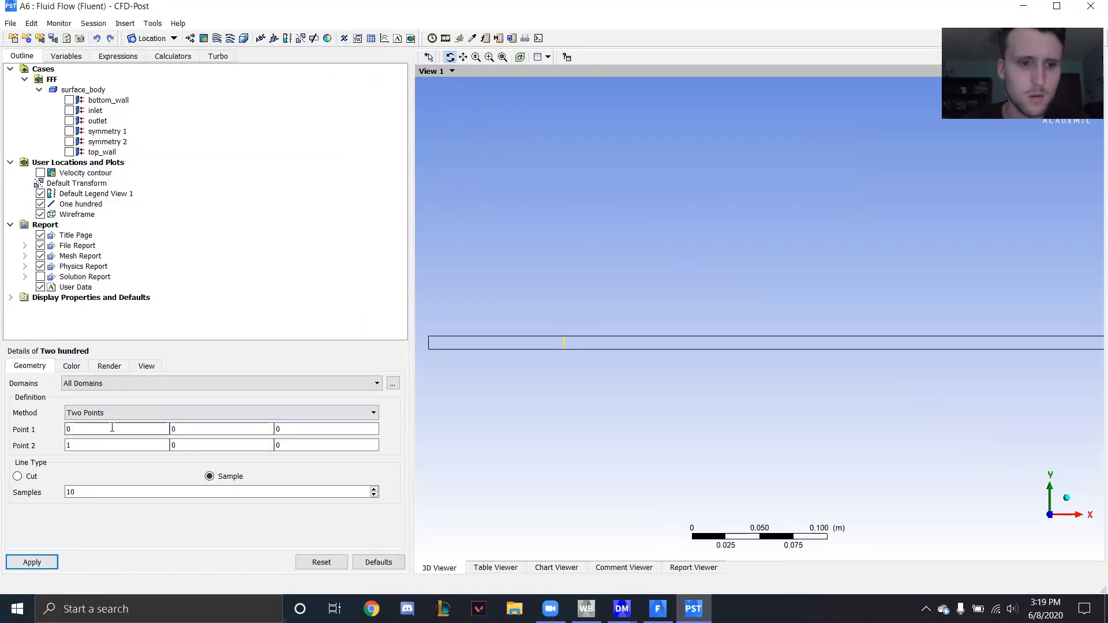
# - Define the line from point (0.2, 0, 0) to point (0.2, 0.01, 0) with 100 samples and apply it
pyautogui.write('.2')
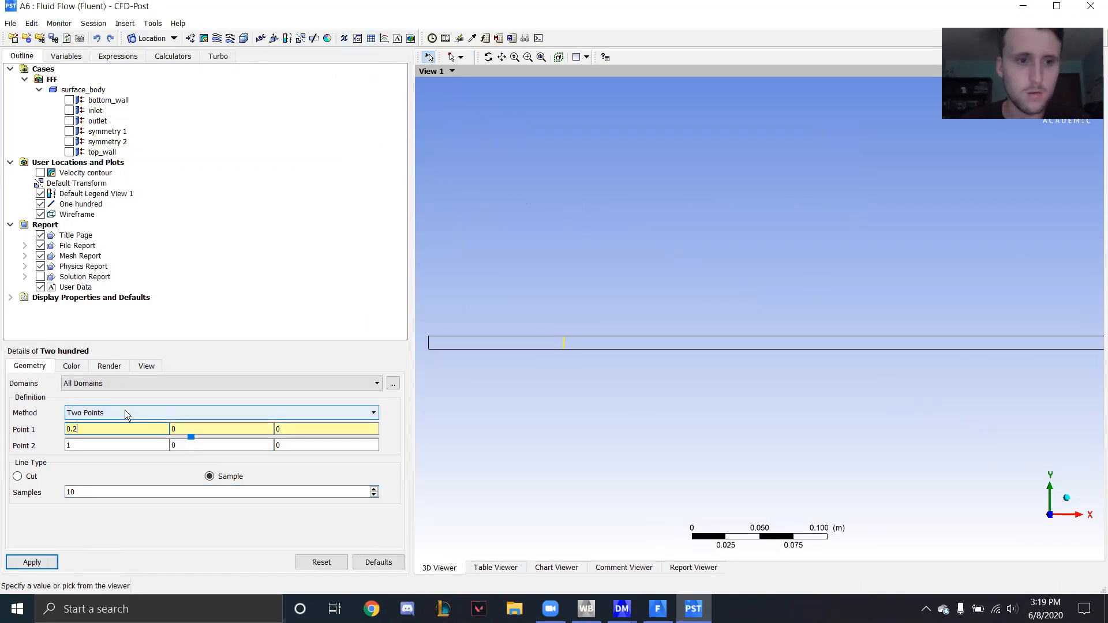
pyautogui.click(92, 446)
pyautogui.press('BackSpace')
pyautogui.write('0.2')
pyautogui.click(193, 445)
pyautogui.write('.01')
pyautogui.click(114, 492)
pyautogui.write('0')
pyautogui.click(46, 562)
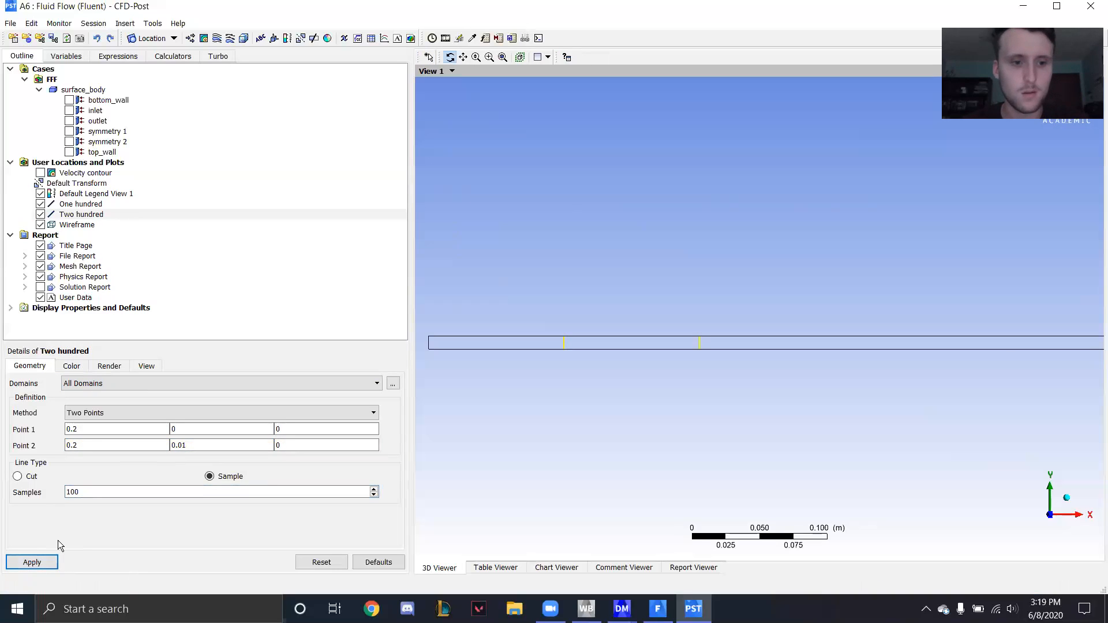
# - Insert a line location named "Three hundred"
pyautogui.click(134, 23)
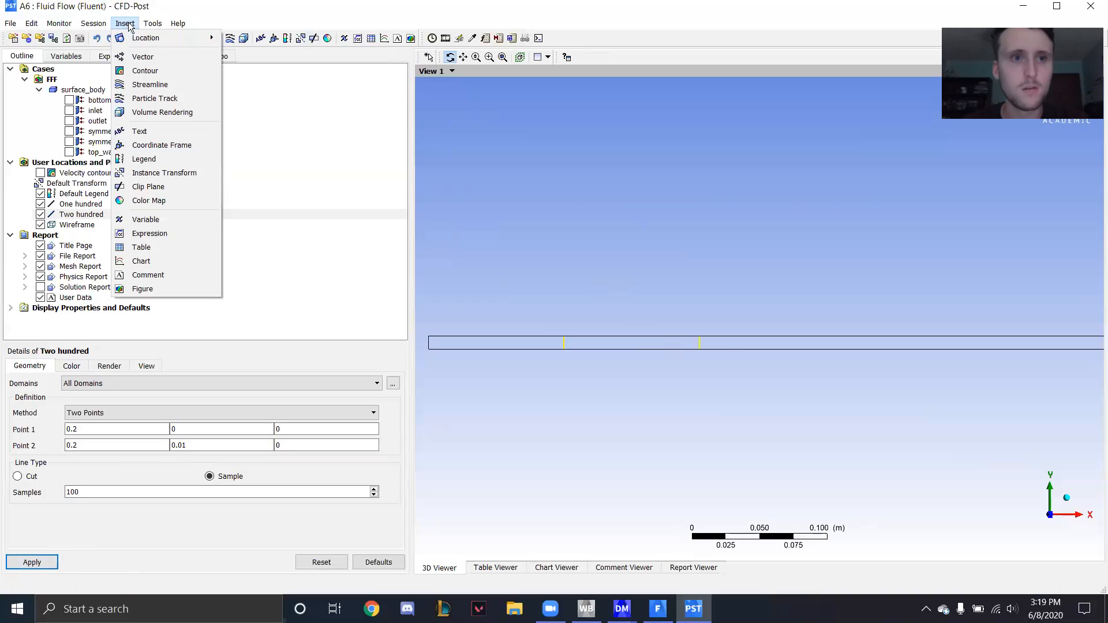
pyautogui.moveTo(147, 36)
pyautogui.click(258, 65)
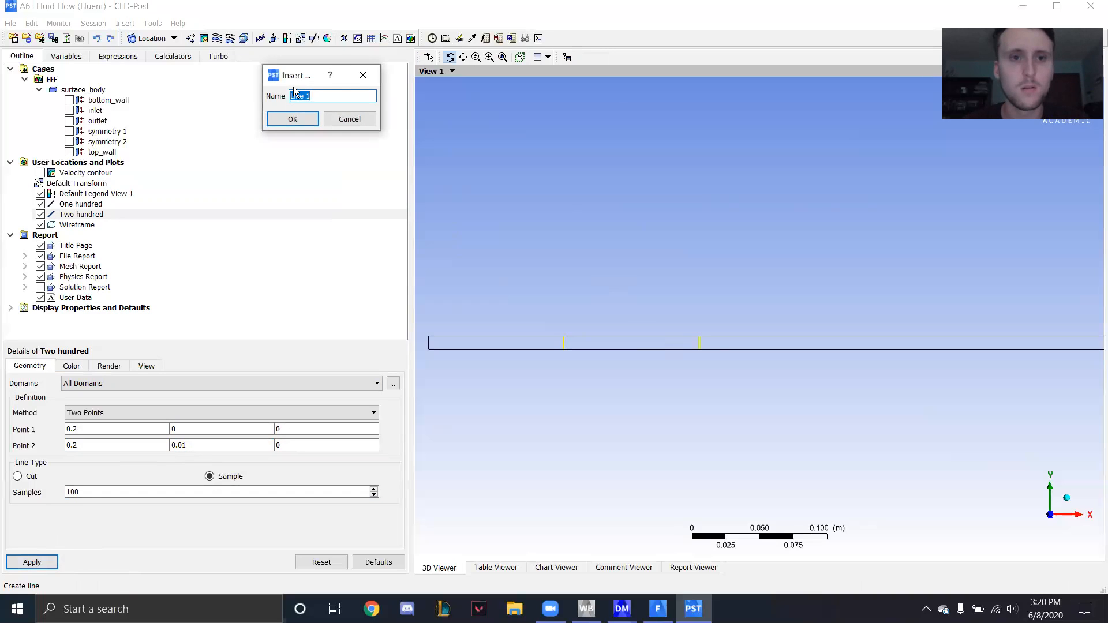
pyautogui.write('Three')
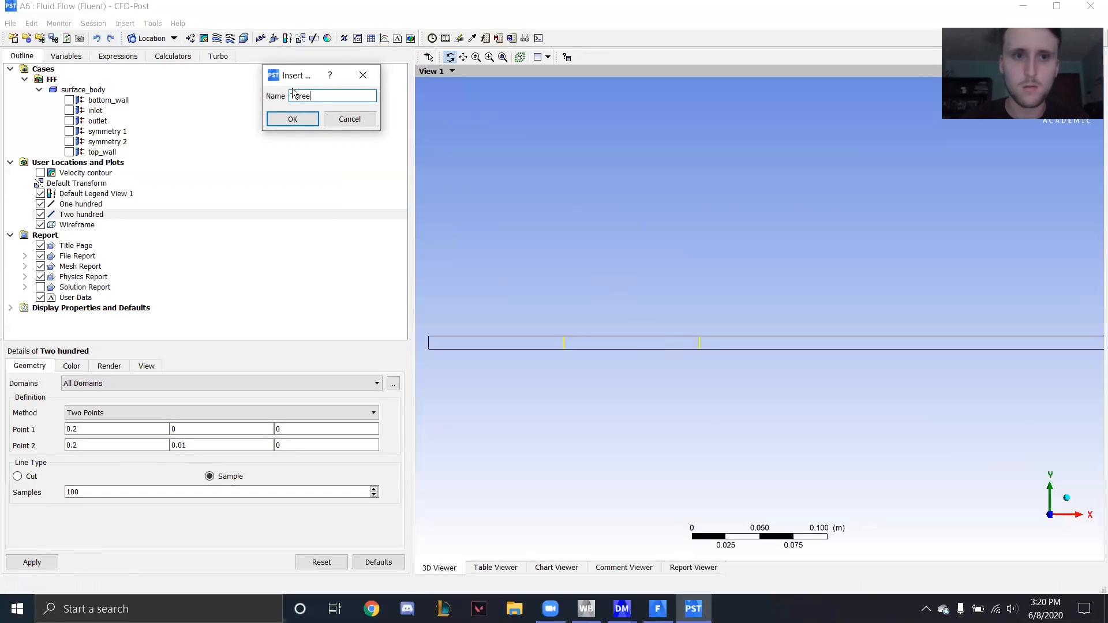
pyautogui.write(' hundred')
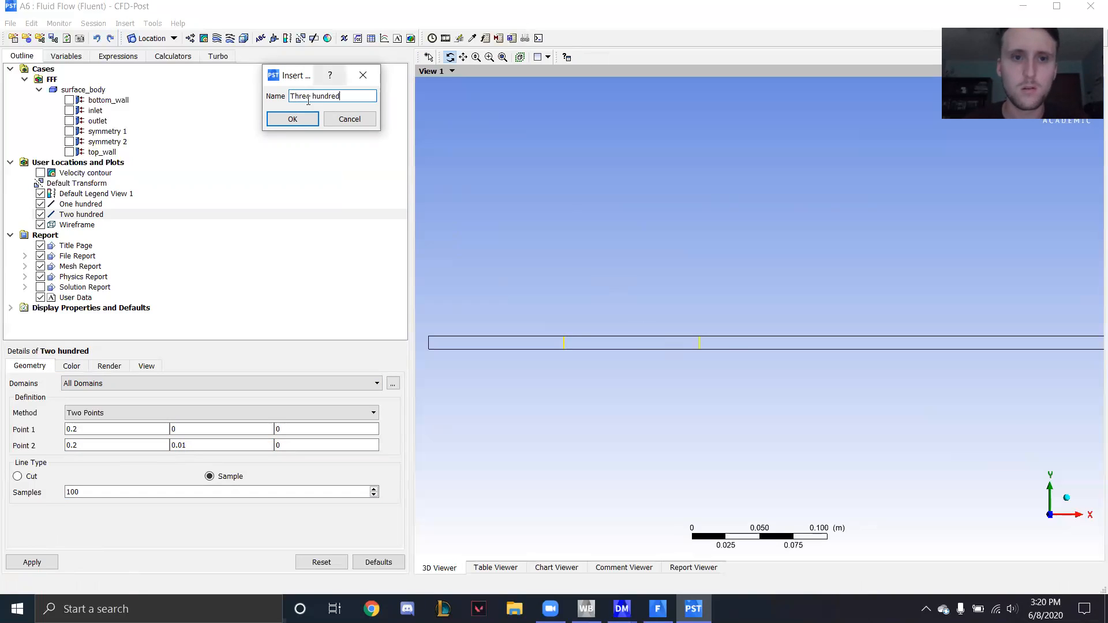
pyautogui.click(291, 119)
# - Define the line from point (0.3, 0, 0) to point (0.3, 0.01, 0) with 100 samples and apply it
pyautogui.click(118, 430)
pyautogui.write('.3')
pyautogui.press('Tab')
pyautogui.press('Tab')
pyautogui.press('Tab')
pyautogui.press('BackSpace')
pyautogui.write('0.3')
pyautogui.click(209, 445)
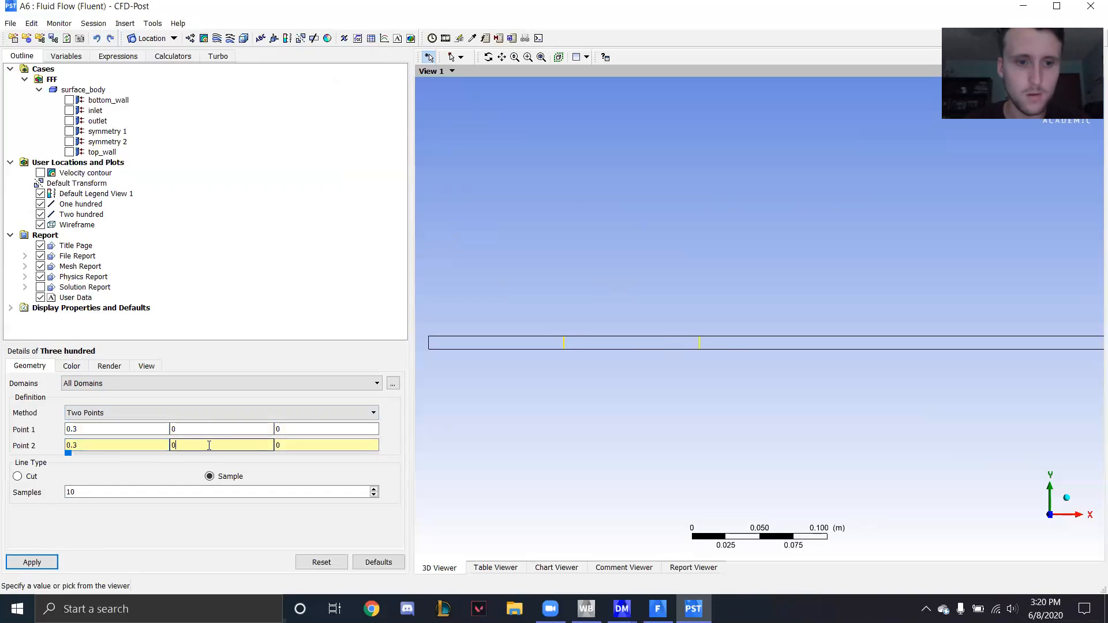
pyautogui.write('.01')
pyautogui.click(99, 491)
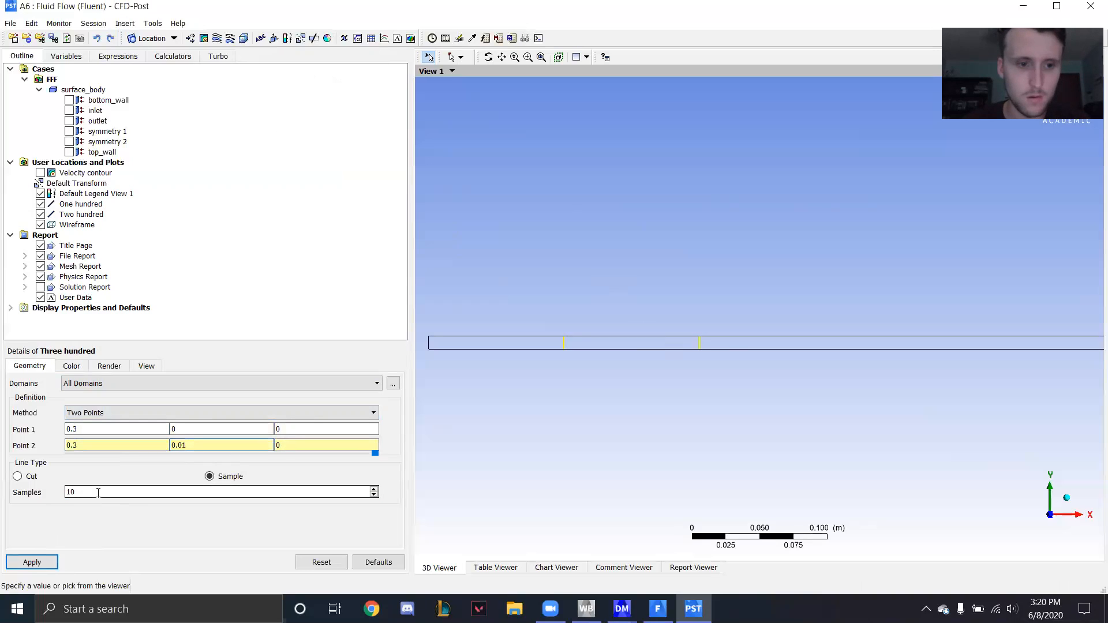
pyautogui.write('0')
pyautogui.click(32, 562)
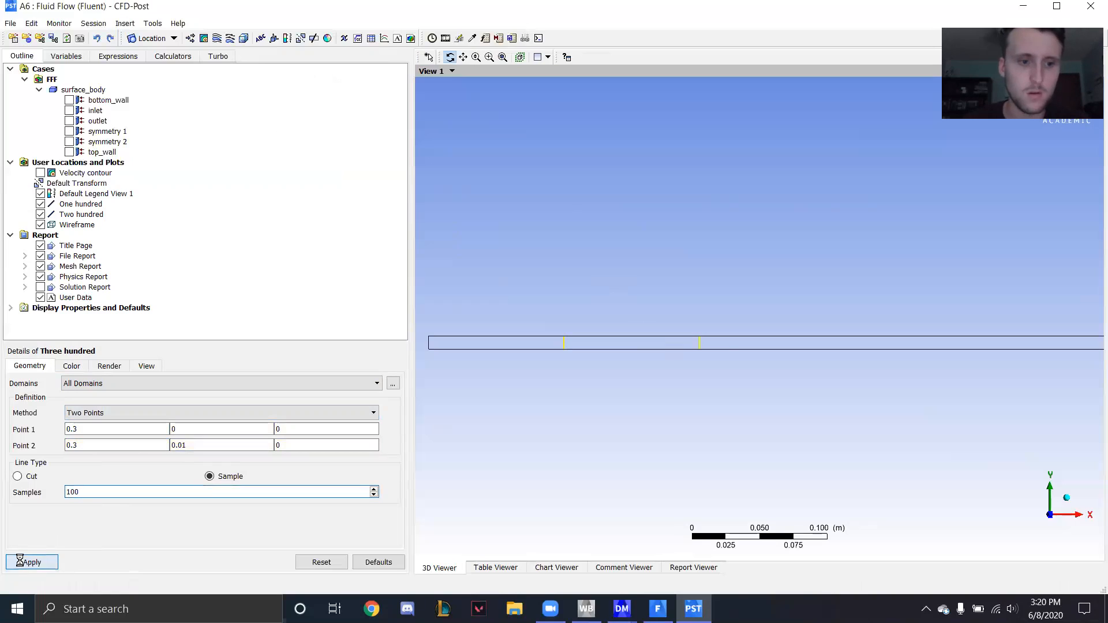
# - Insert a line location named "Four hundred"
pyautogui.click(125, 24)
pyautogui.moveTo(144, 38)
pyautogui.click(260, 66)
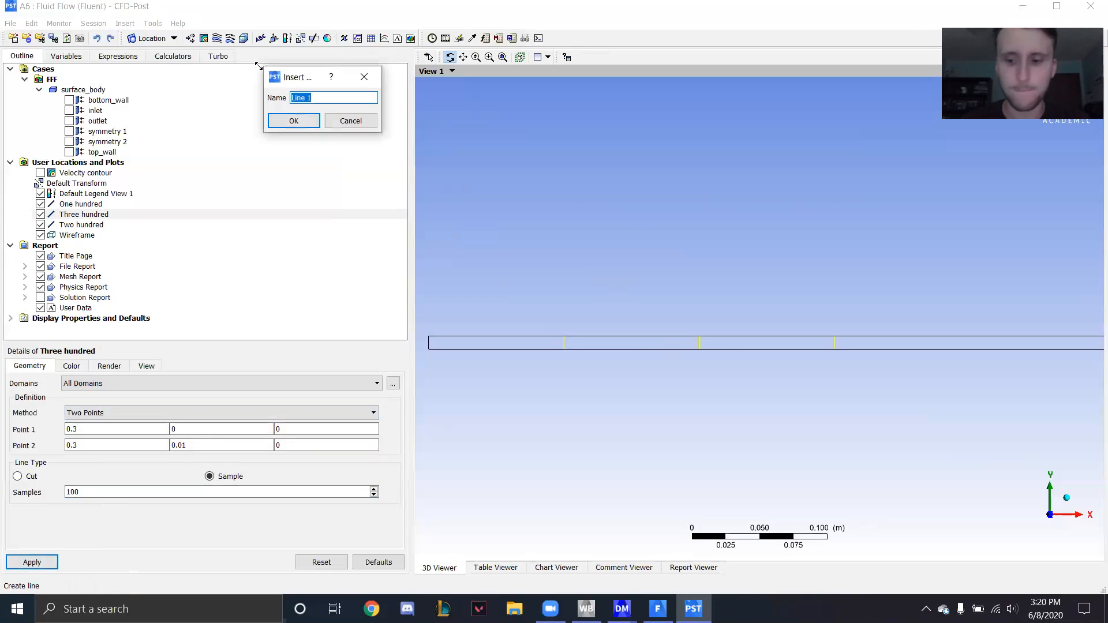
pyautogui.write('Four hundred')
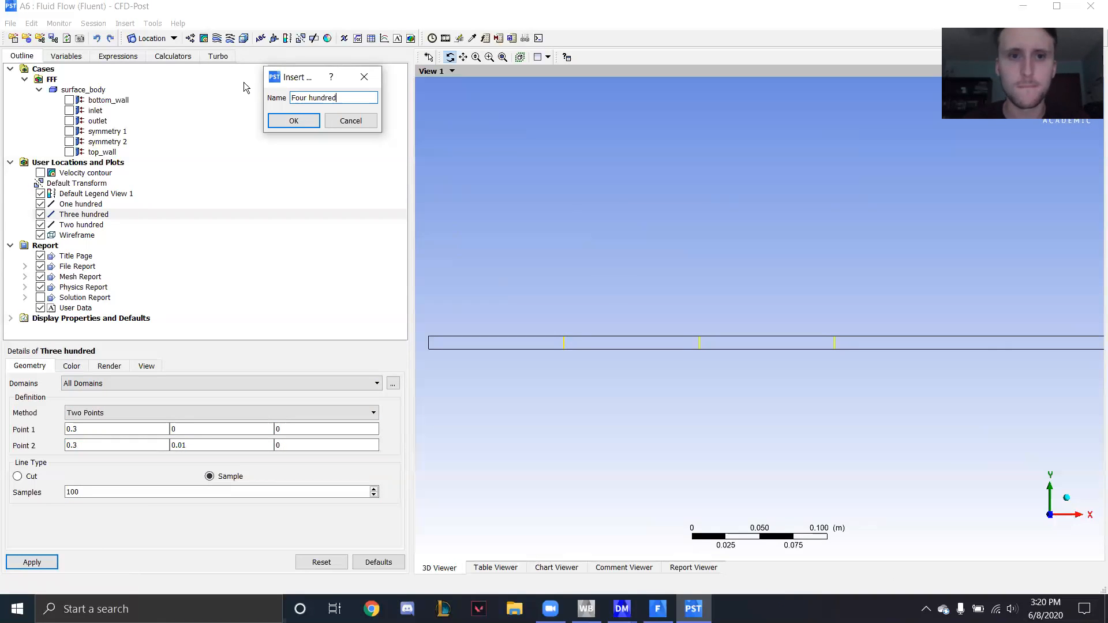
pyautogui.click(293, 121)
# - Define the line from point (0.4, 0, 0) to point (0.4, 0.01, 0) with 100 samples and apply it
pyautogui.click(112, 426)
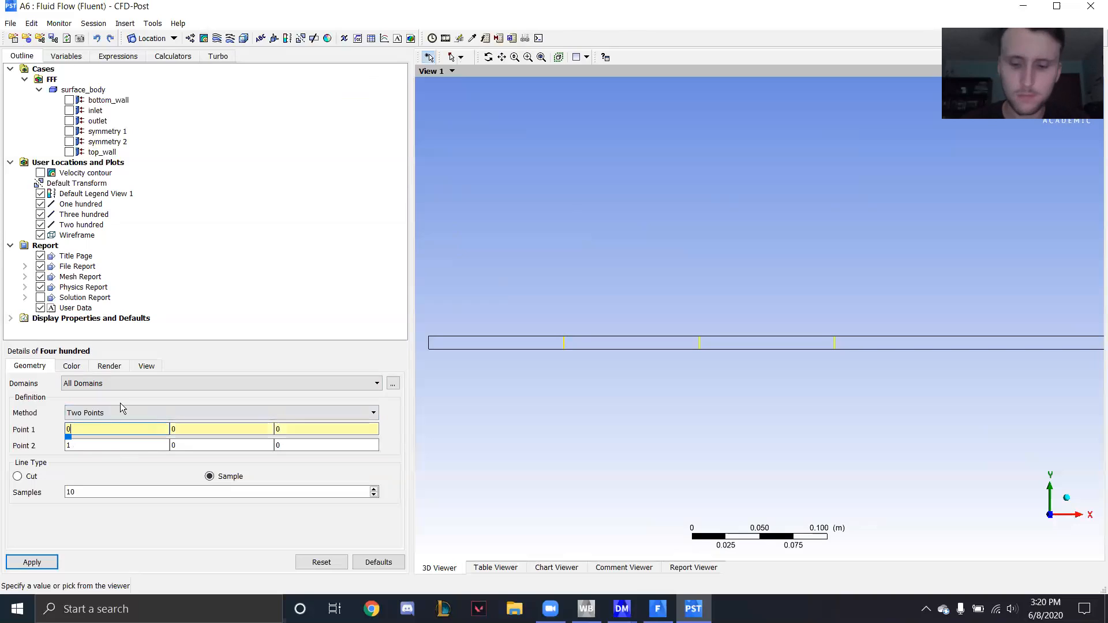
pyautogui.write('.4')
pyautogui.click(97, 446)
pyautogui.press('BackSpace')
pyautogui.write('0.4')
pyautogui.click(203, 448)
pyautogui.write('.01')
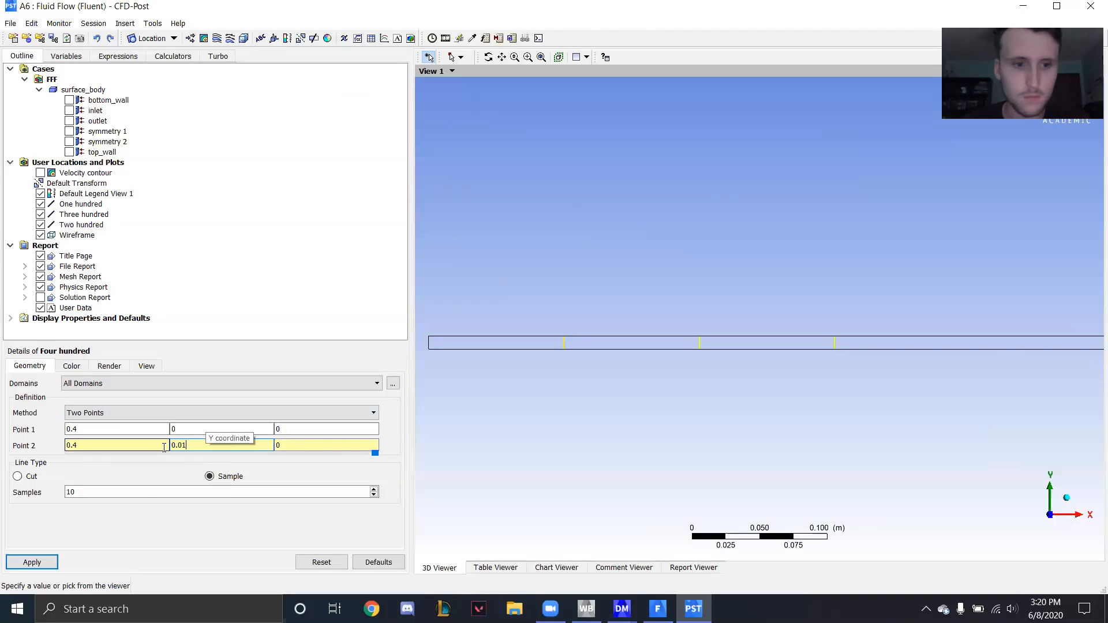
pyautogui.click(132, 492)
pyautogui.write('0')
pyautogui.click(54, 565)
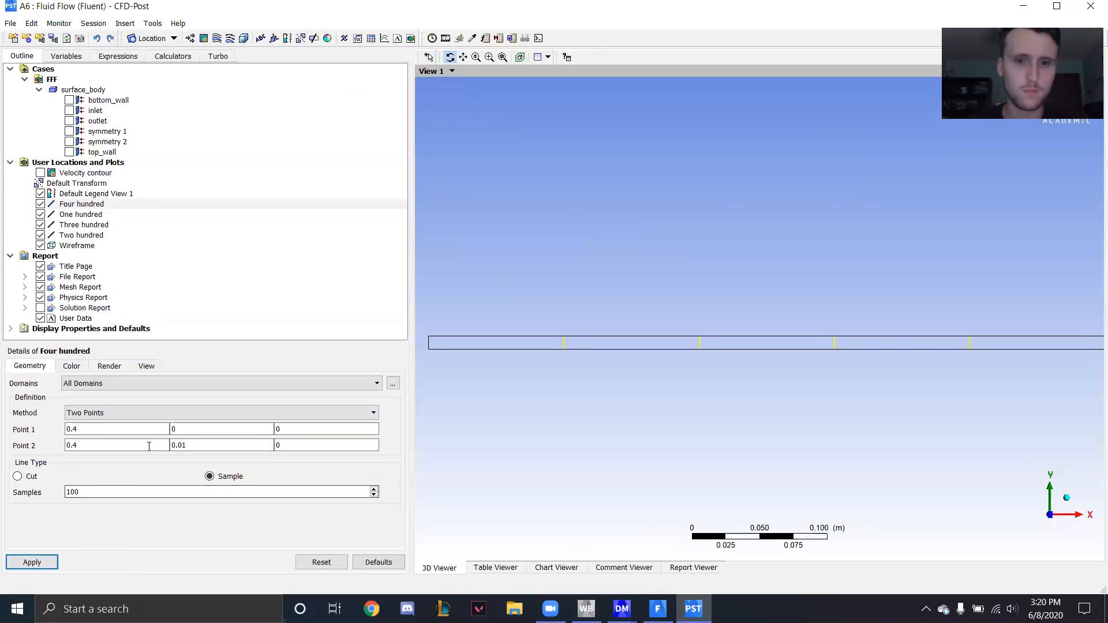
# - Insert a line location named "Five hundred"
pyautogui.scroll(-1, 679, 330)
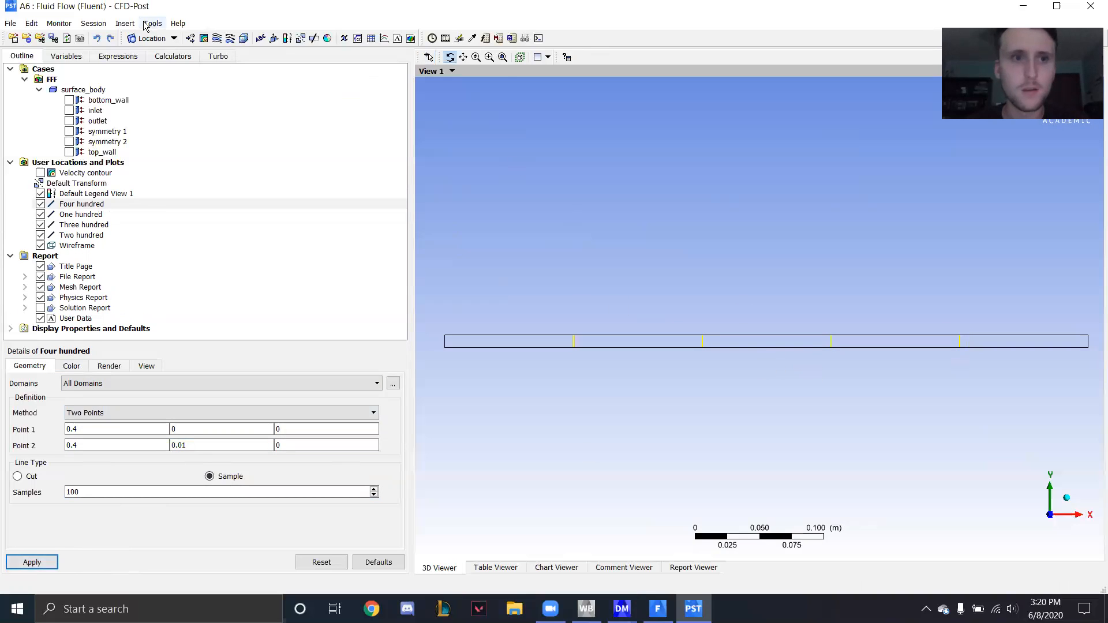
pyautogui.click(125, 23)
pyautogui.moveTo(197, 38)
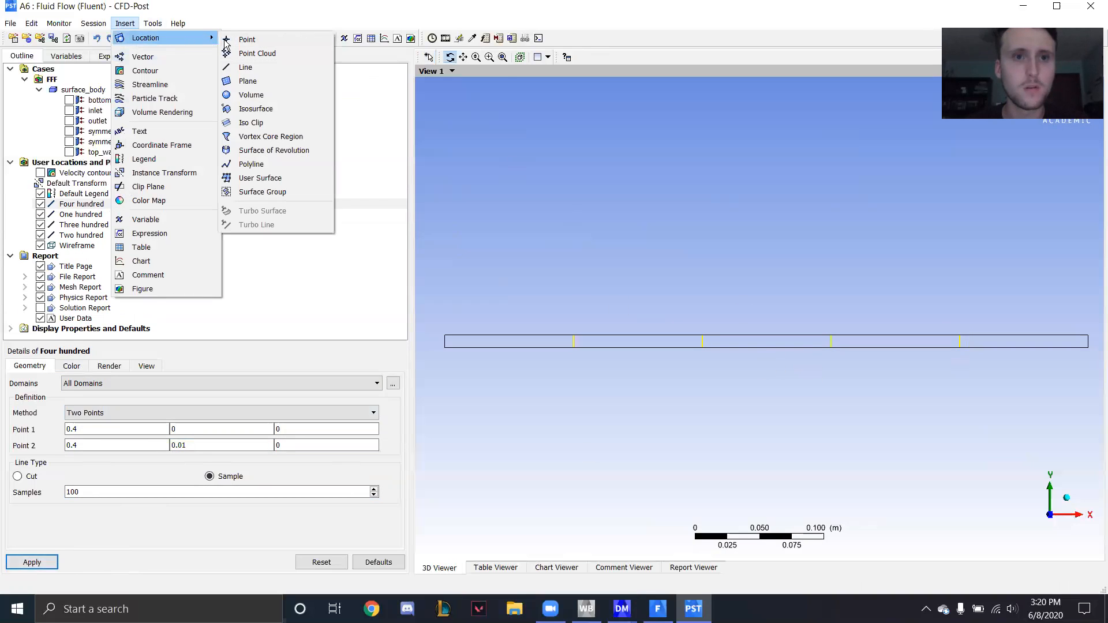
pyautogui.click(245, 67)
pyautogui.write('Five hundred')
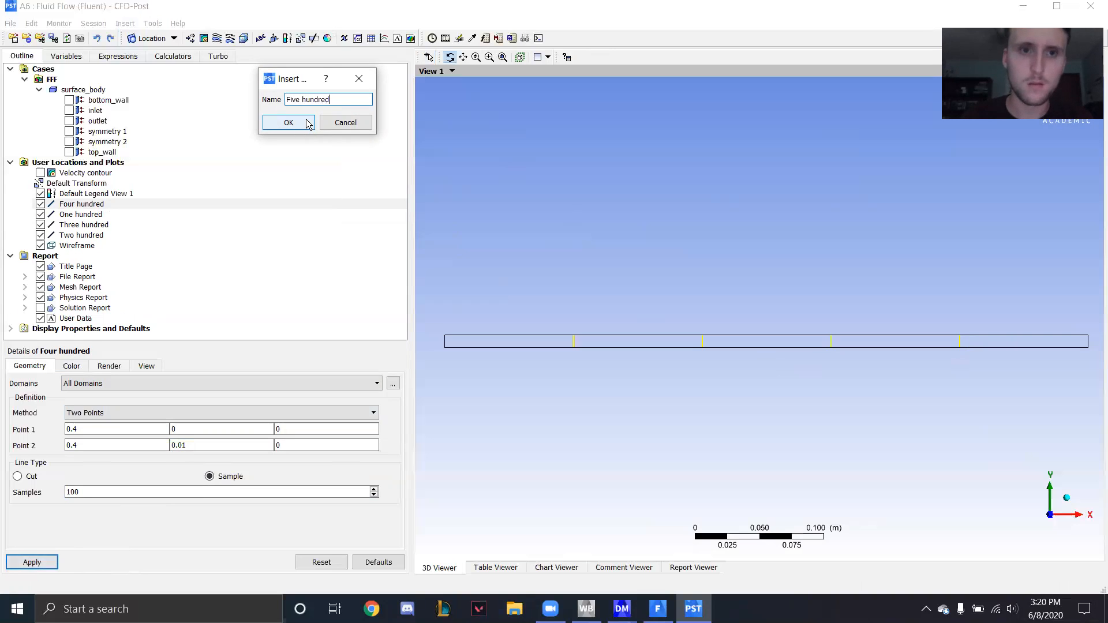
pyautogui.click(307, 121)
# - Define the line from point (0.5, 0, 0) to point (0.5, 0.01, 0) with 100 samples and apply it
pyautogui.click(159, 428)
pyautogui.write('.5')
pyautogui.press('BackSpace')
pyautogui.write('495')
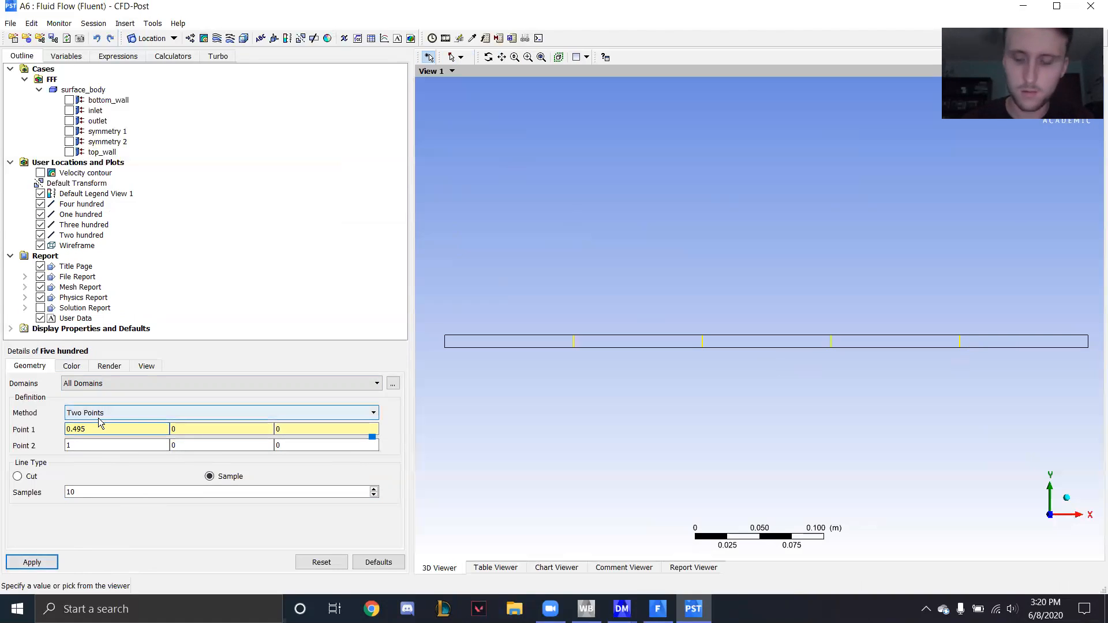
pyautogui.write('5')
pyautogui.click(78, 447)
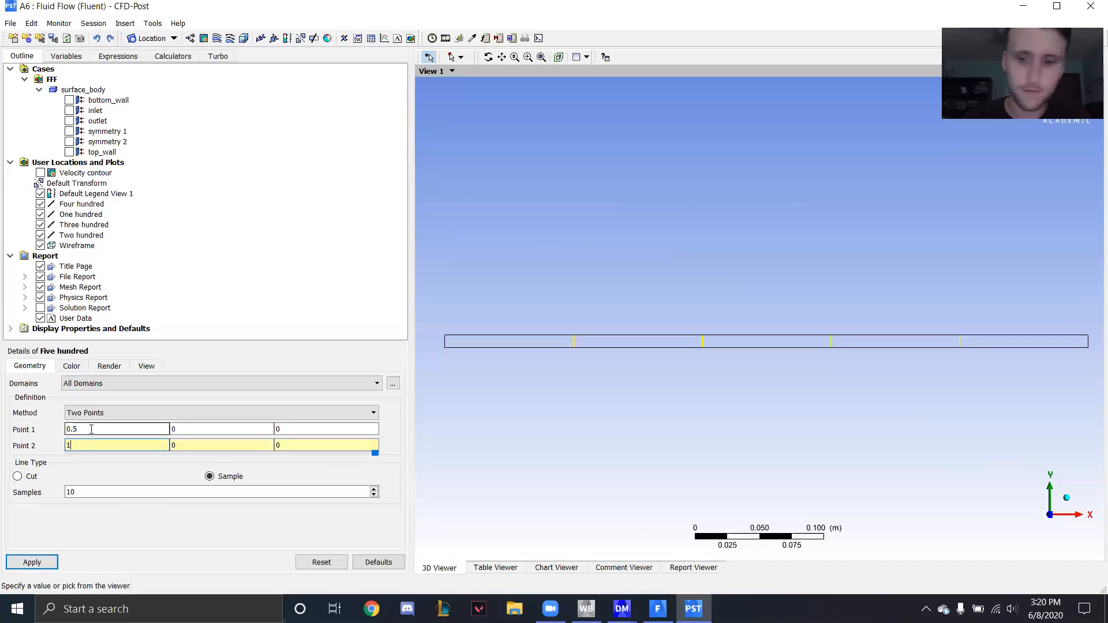
pyautogui.press('BackSpace')
pyautogui.write('0.5')
pyautogui.click(178, 447)
pyautogui.click(177, 447)
pyautogui.write('.01')
pyautogui.click(133, 488)
pyautogui.write('0')
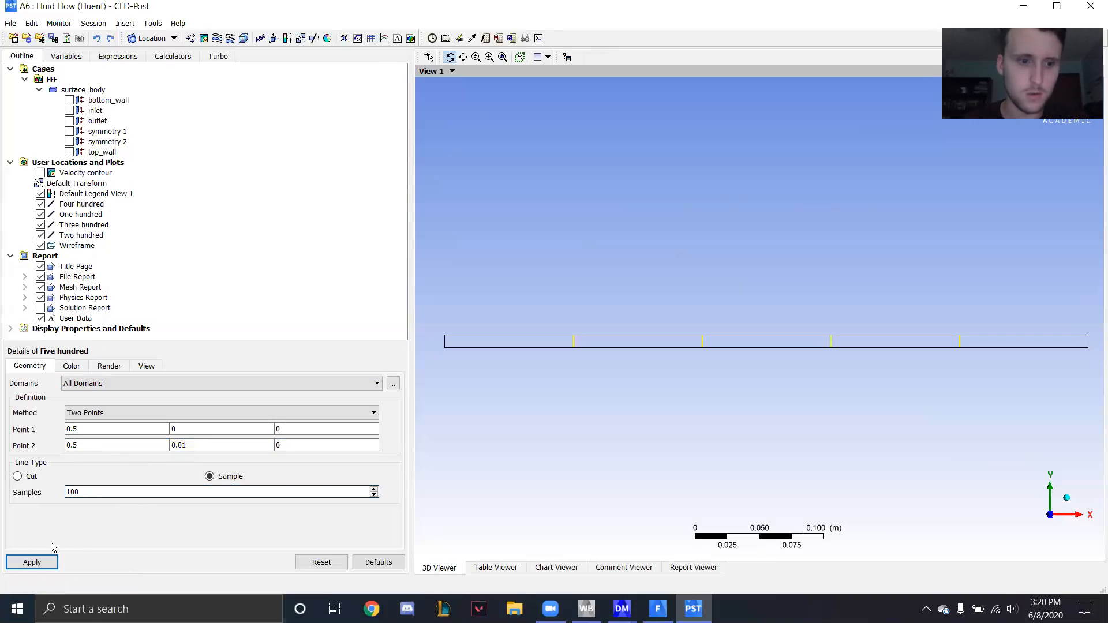
pyautogui.click(34, 561)
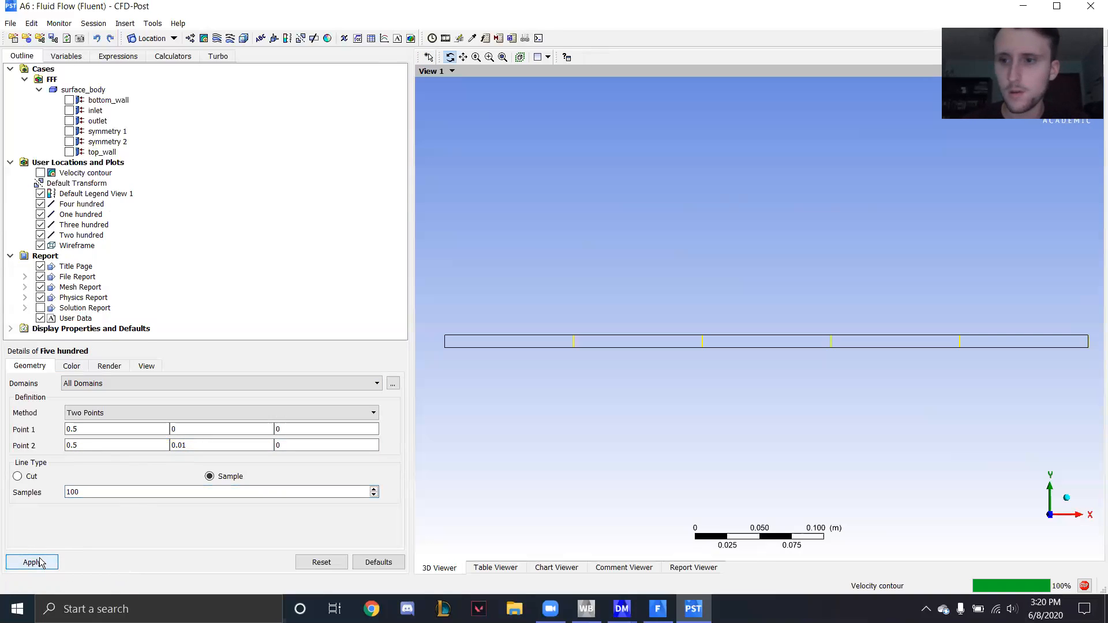
# - Insert a chart named "Velocity profiles"
pyautogui.click(383, 38)
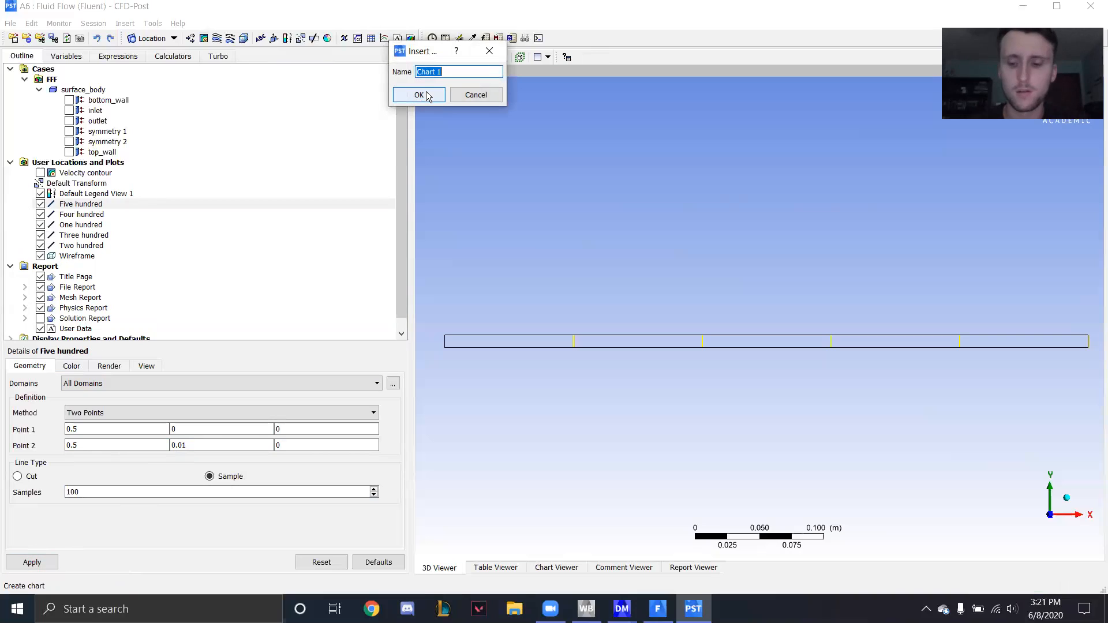
pyautogui.write('Velocity profil')
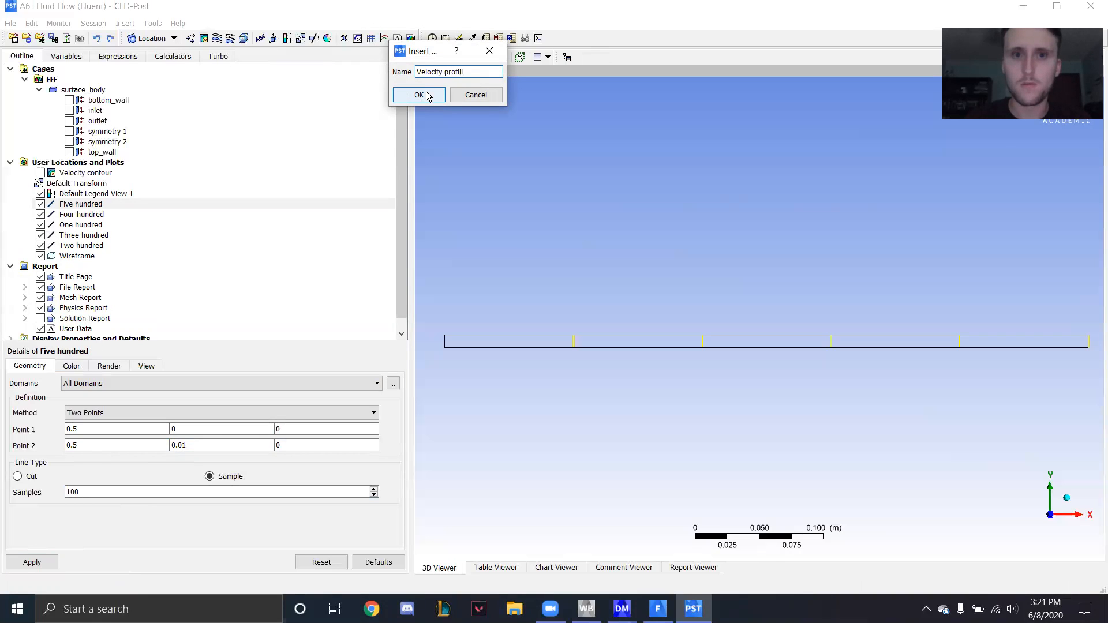
pyautogui.click(422, 94)
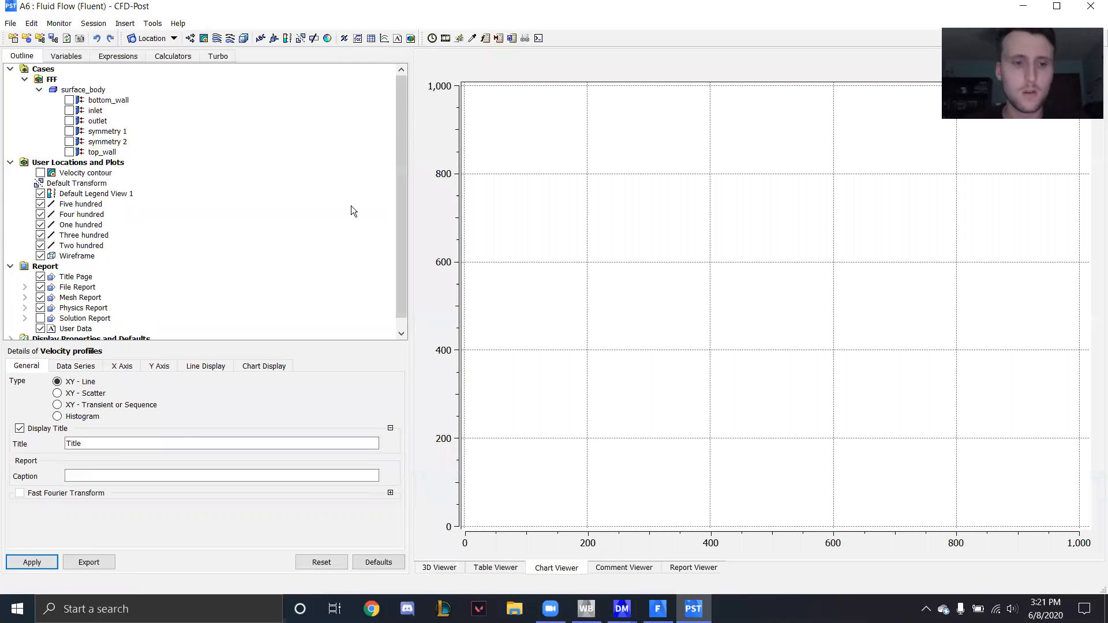
# - Set the chart's X axis variable to Velocity u and its Y axis variable to Y
pyautogui.click(81, 367)
pyautogui.click(123, 366)
pyautogui.click(110, 398)
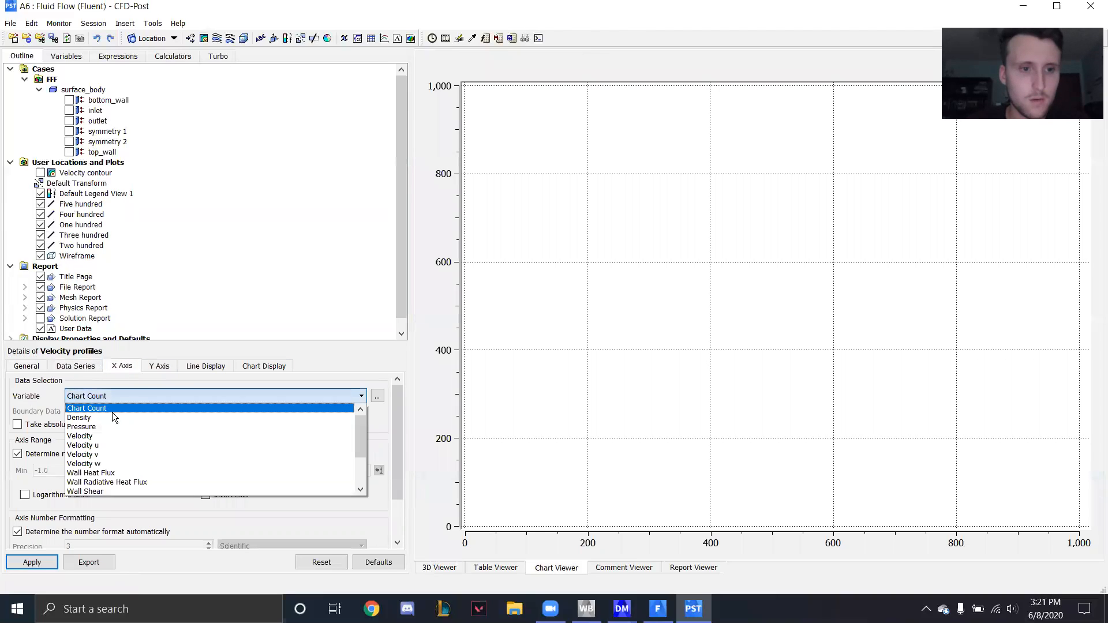
pyautogui.click(133, 445)
pyautogui.click(175, 366)
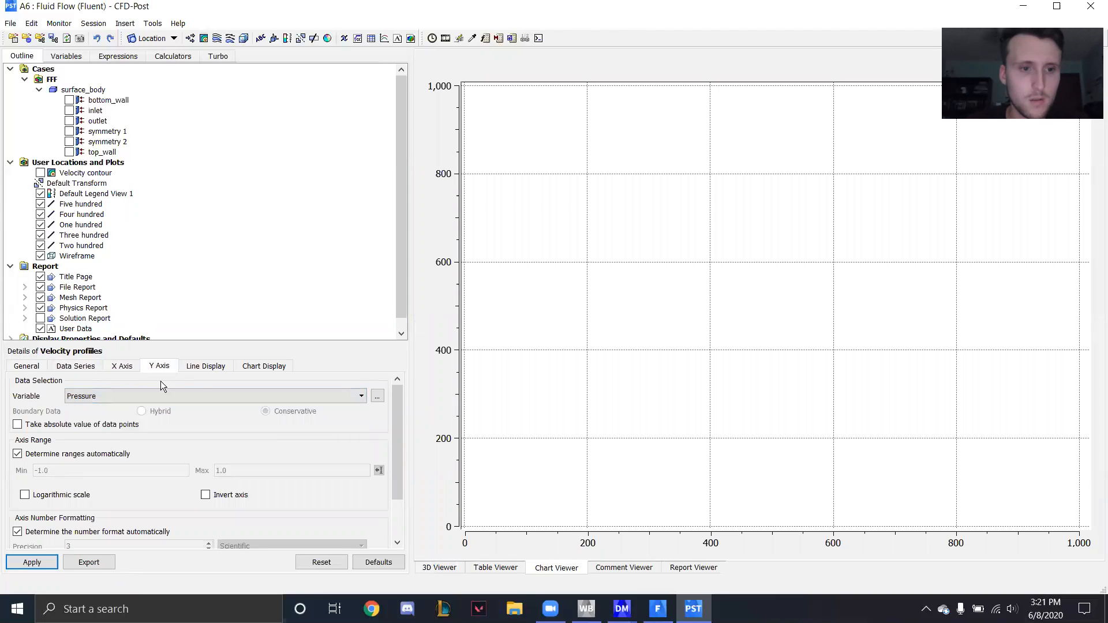
pyautogui.click(151, 396)
pyautogui.scroll(-5, 167, 463)
pyautogui.click(121, 482)
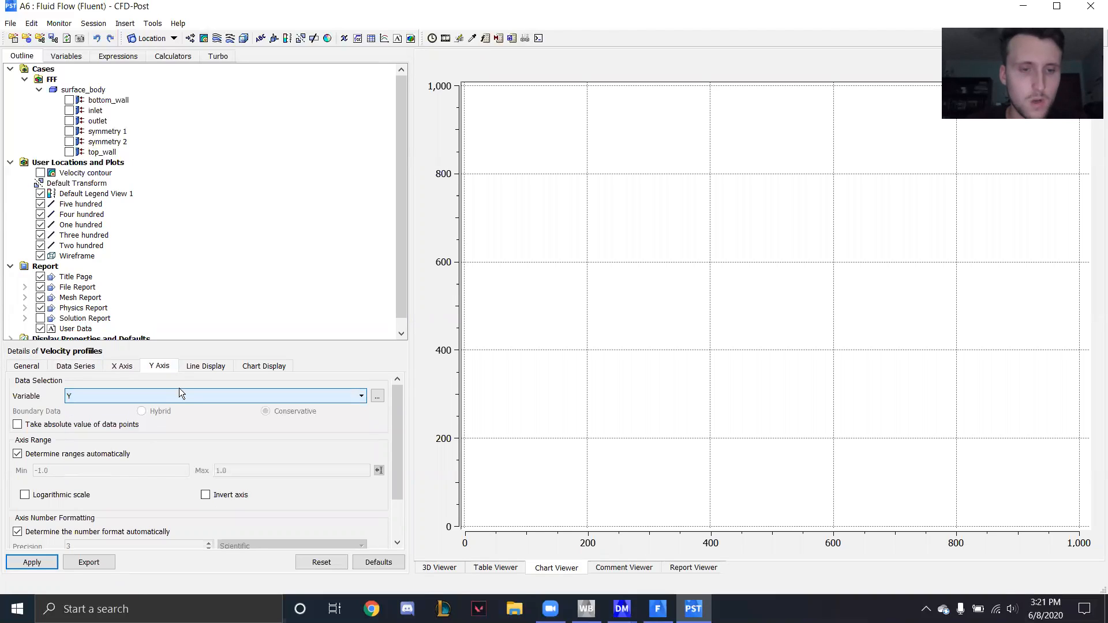
# - Name the chart's first data series "100 mm", assign it the One hundred line as location, and apply it
pyautogui.click(205, 366)
pyautogui.click(86, 366)
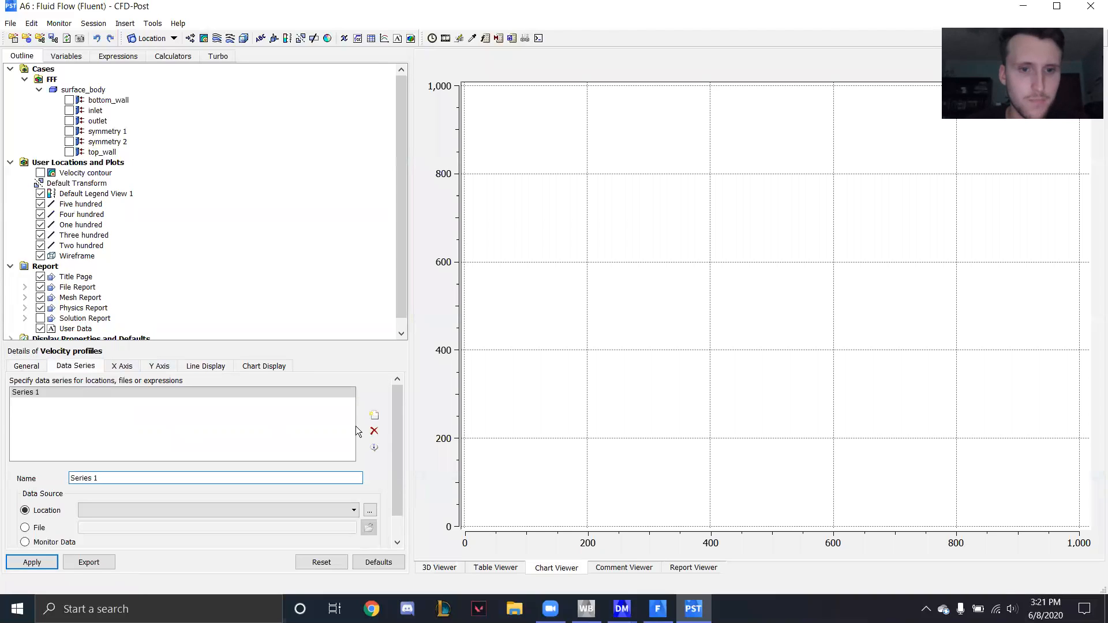
pyautogui.click(149, 478)
pyautogui.press('BackSpace')
pyautogui.press('BackSpace')
pyautogui.press('BackSpace')
pyautogui.press('BackSpace')
pyautogui.press('BackSpace')
pyautogui.press('BackSpace')
pyautogui.press('BackSpace')
pyautogui.press('BackSpace')
pyautogui.write('100 mm')
pyautogui.click(137, 510)
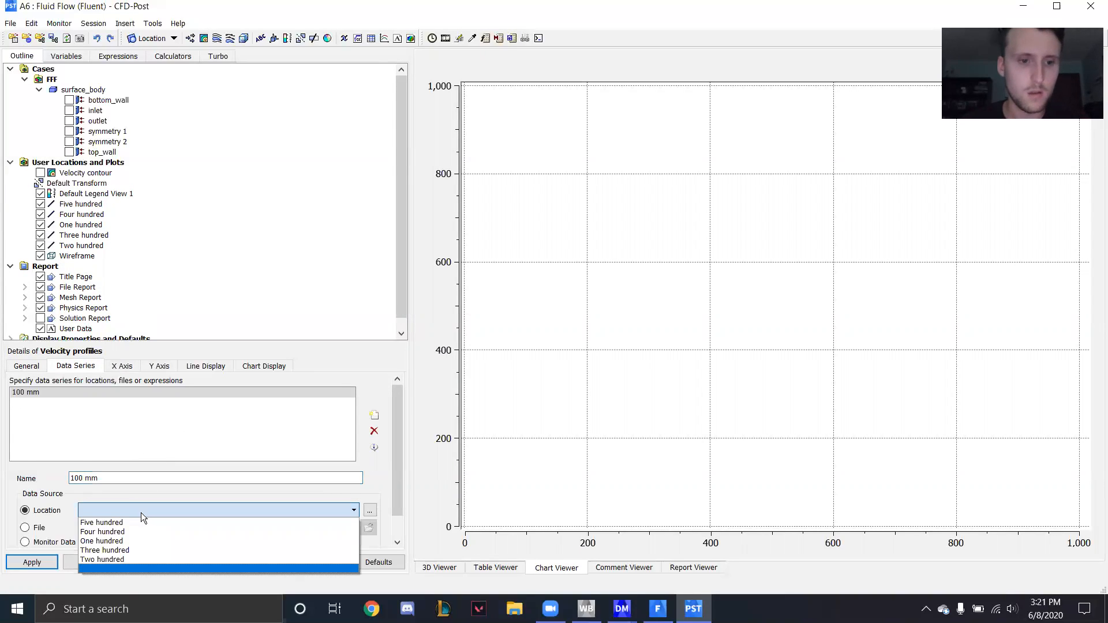
pyautogui.click(112, 546)
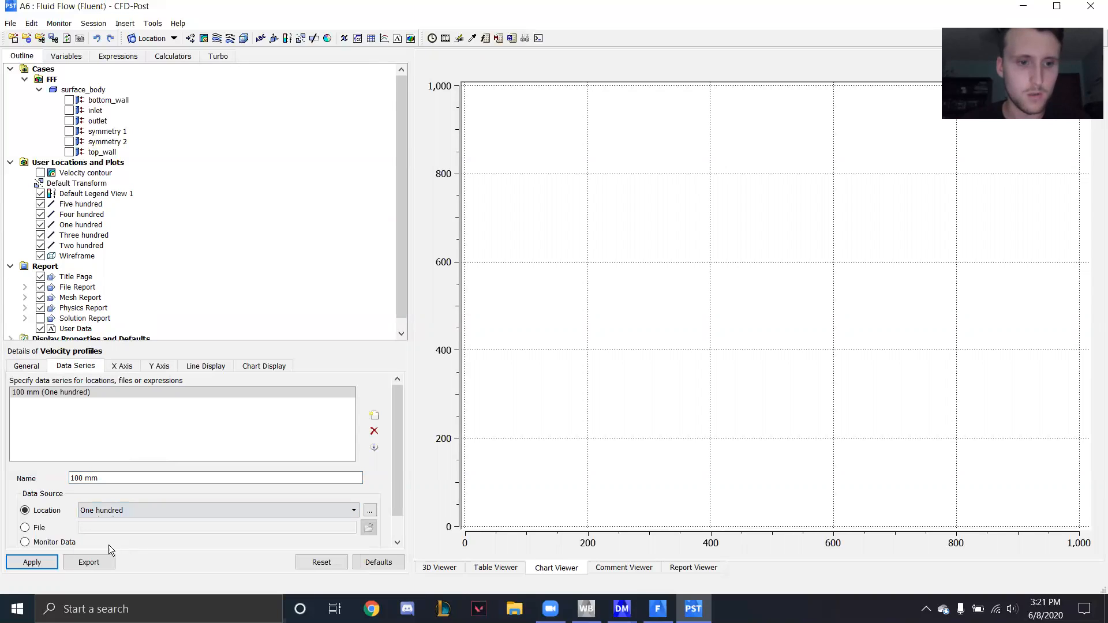
pyautogui.click(40, 563)
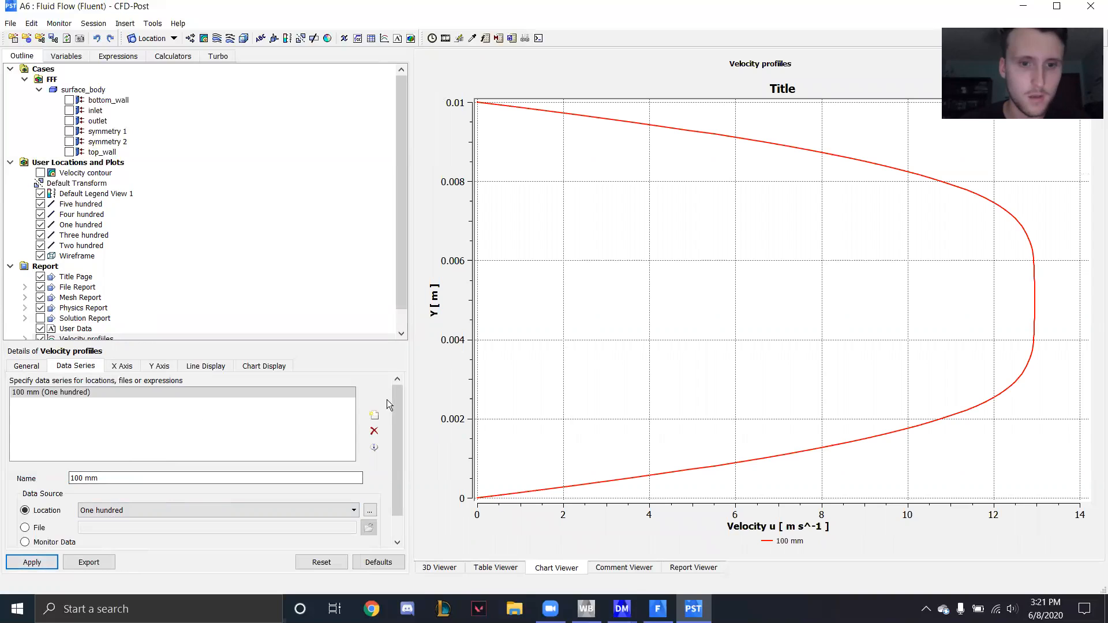
# - Add a data series named "200 mm" that uses the Two hundred line as its location, and apply it
pyautogui.click(375, 415)
pyautogui.moveTo(128, 478); pyautogui.dragTo(67, 477)
pyautogui.press('BackSpace')
pyautogui.write('200 mm')
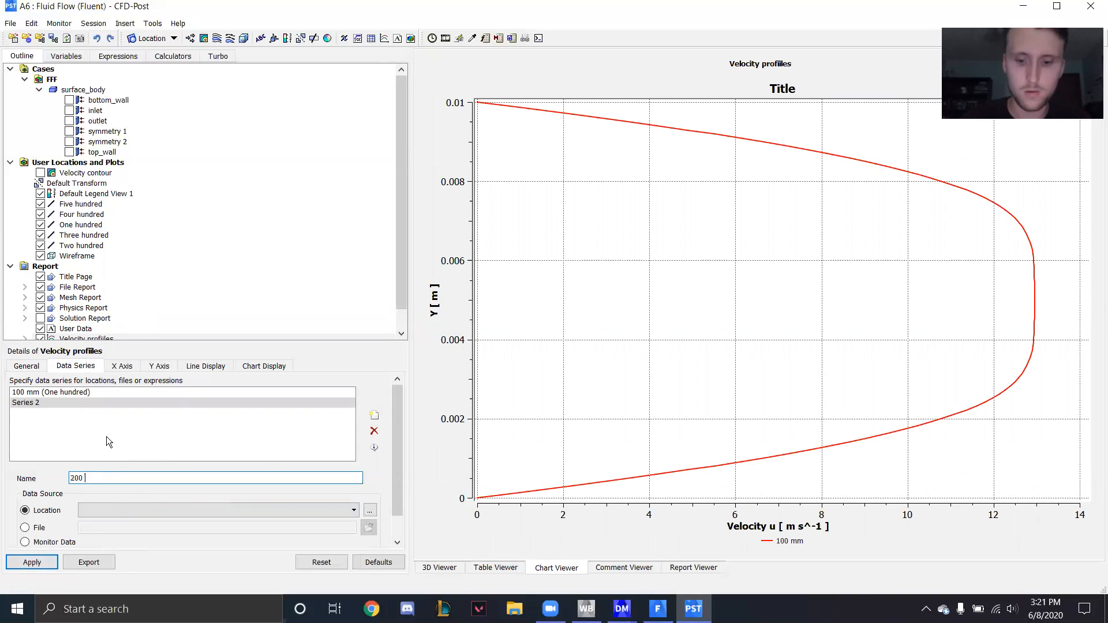
pyautogui.click(121, 510)
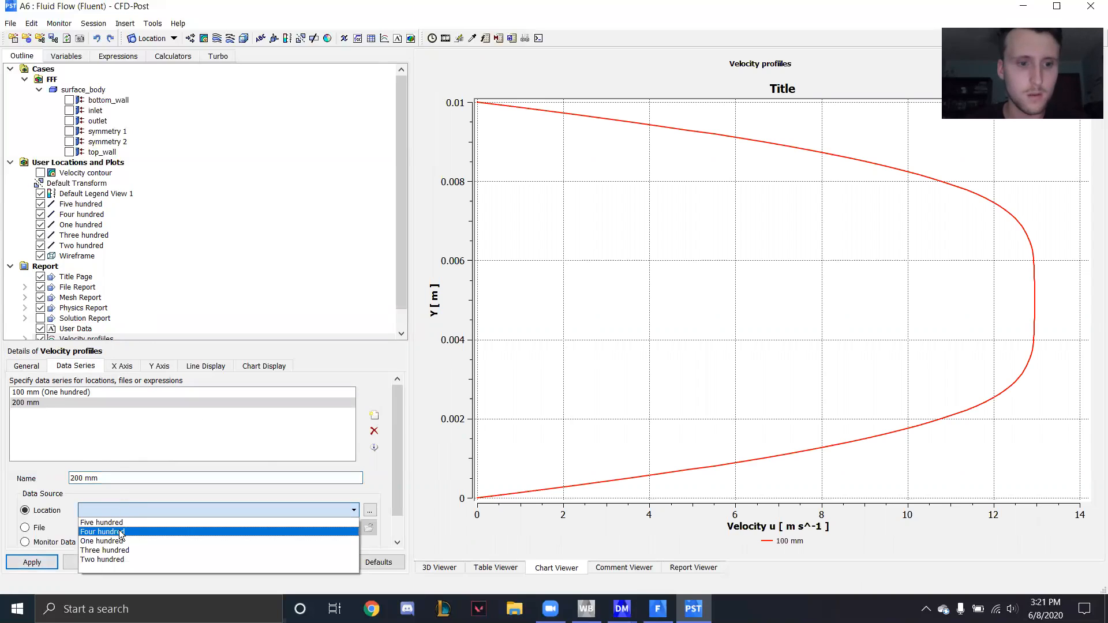
pyautogui.click(63, 565)
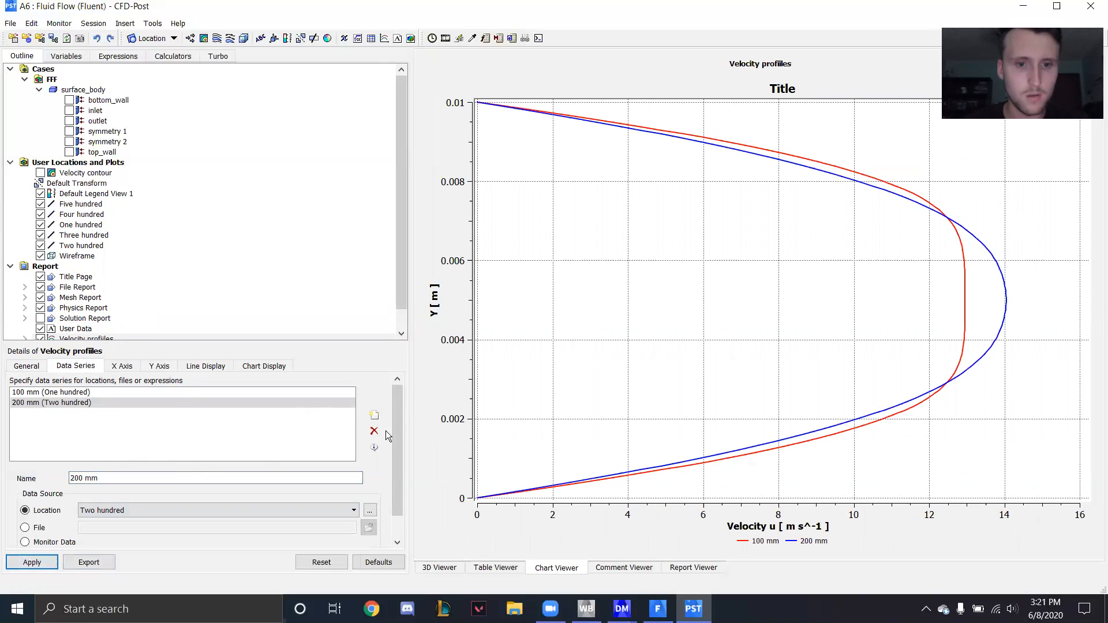
# - Add a data series named "300 mm" that uses the Three hundred line as its location, and apply it
pyautogui.click(374, 415)
pyautogui.tripleClick(135, 480)
pyautogui.press('BackSpace')
pyautogui.write('300 mm')
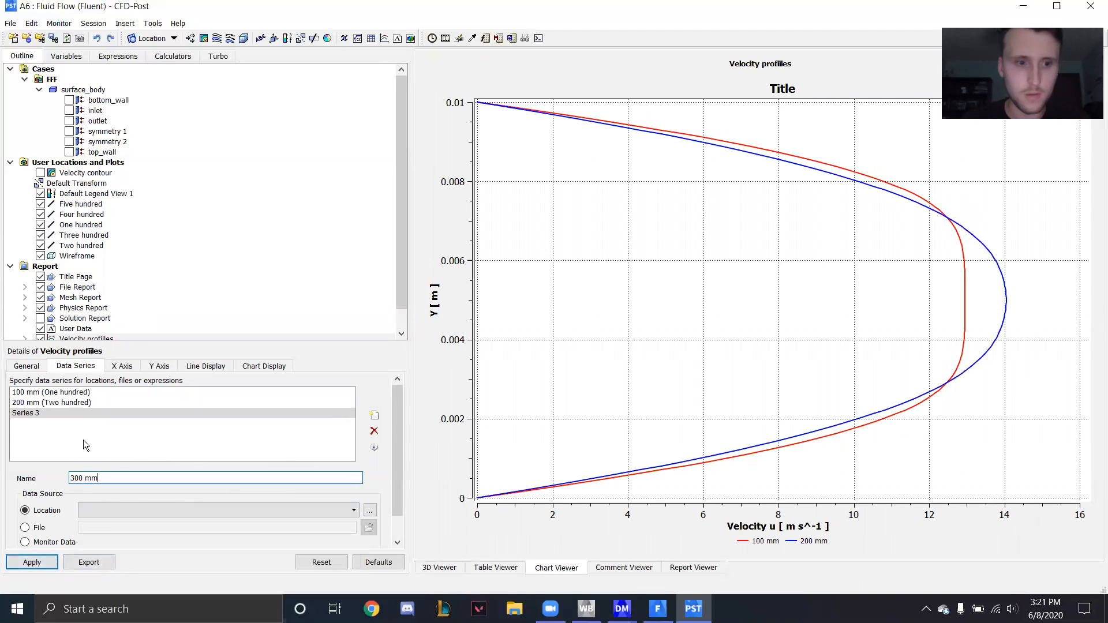
pyautogui.click(138, 509)
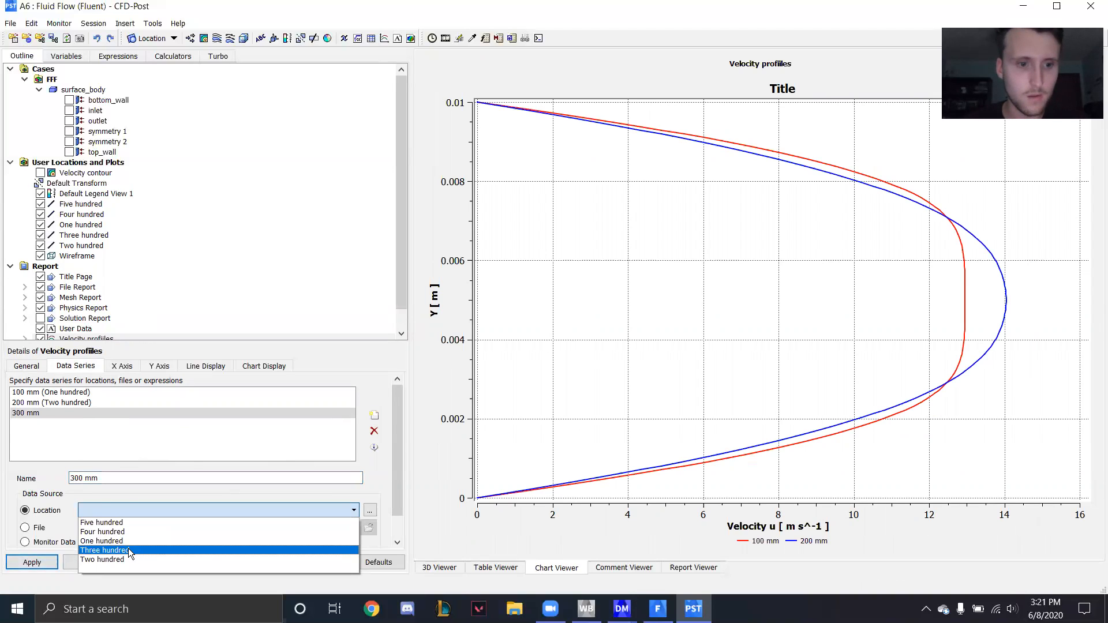
pyautogui.click(128, 550)
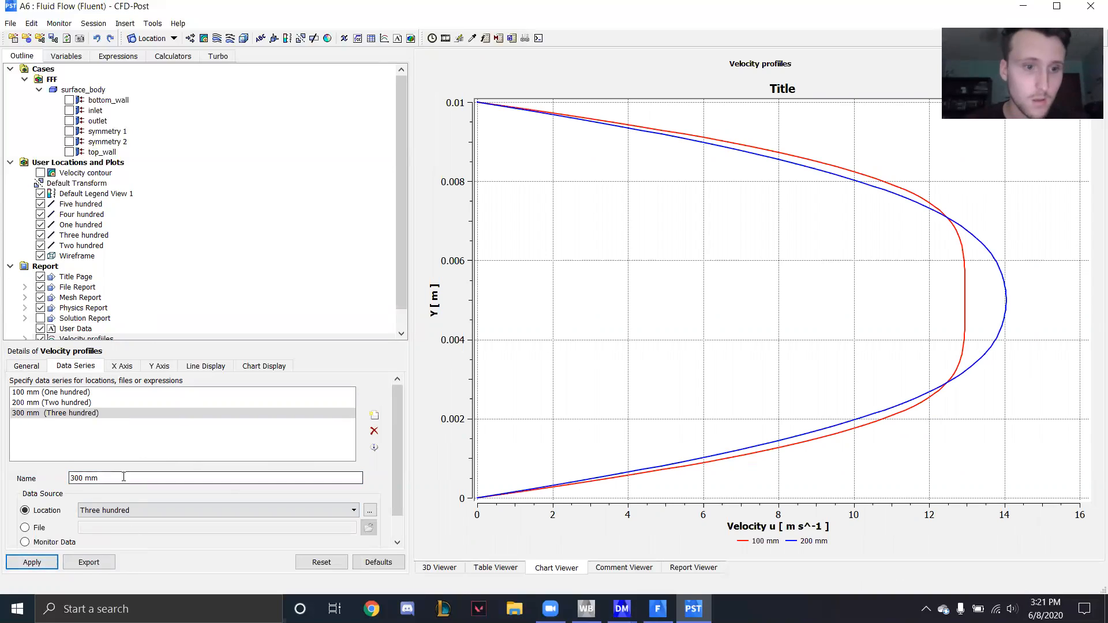
pyautogui.click(35, 562)
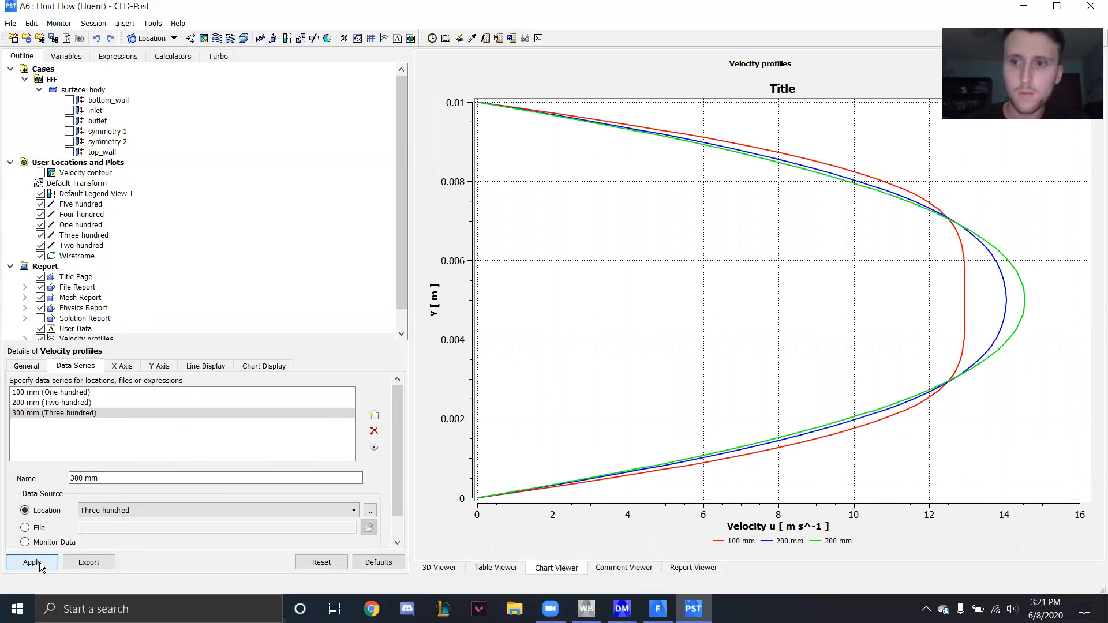
# - Add a data series named "400 mm" that uses the Four hundred line as its location, and apply it
pyautogui.click(372, 413)
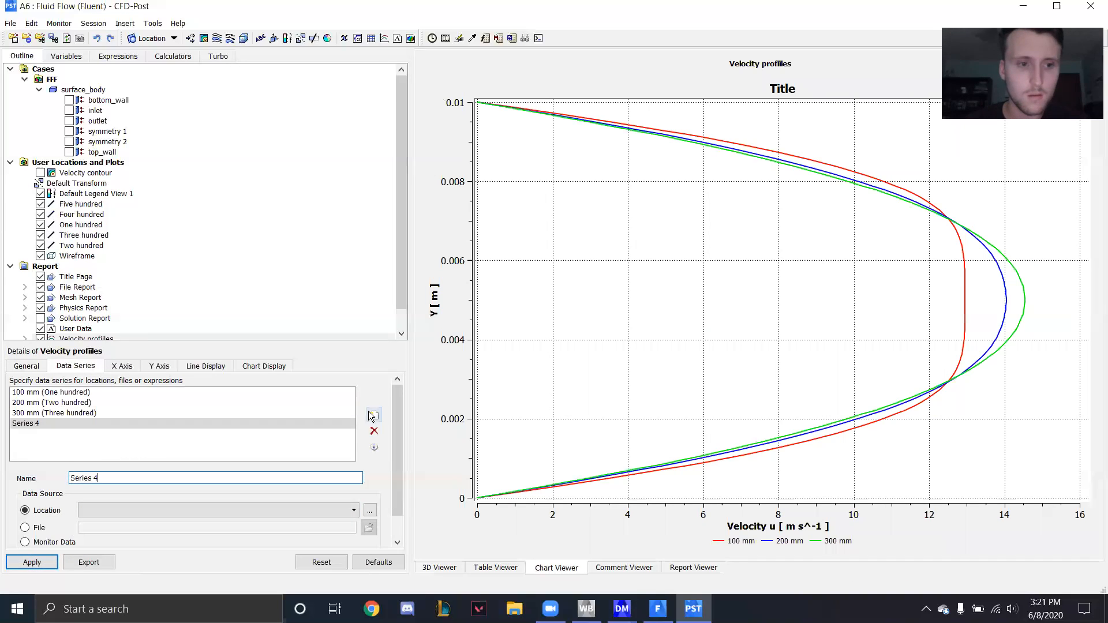
pyautogui.moveTo(99, 478); pyautogui.dragTo(69, 478)
pyautogui.press('BackSpace')
pyautogui.write('400 mm')
pyautogui.click(123, 511)
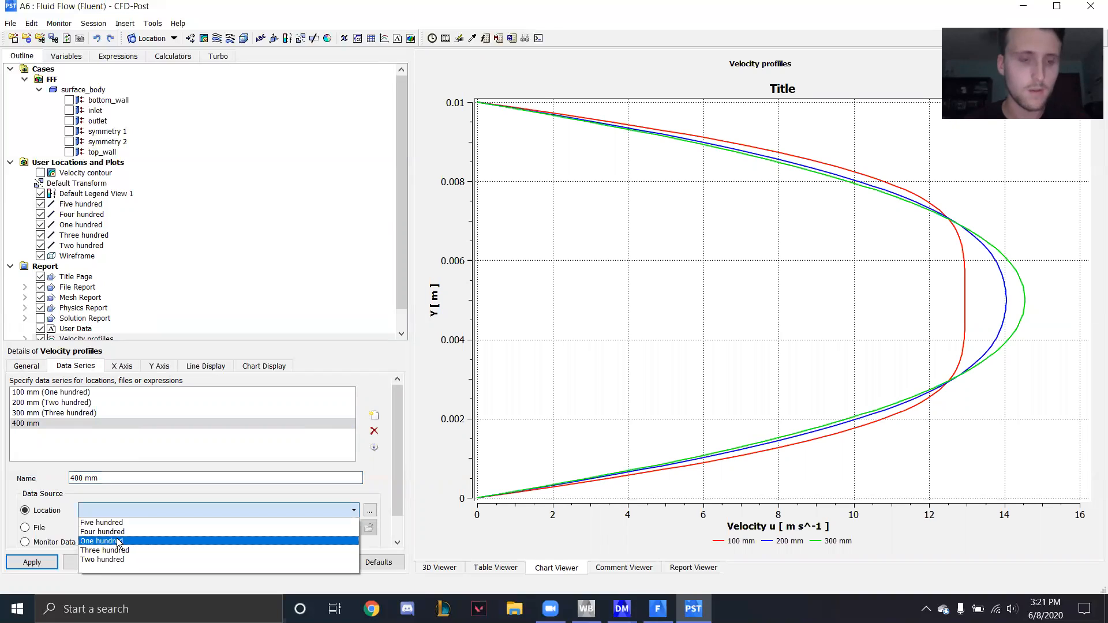
pyautogui.click(115, 531)
pyautogui.click(22, 564)
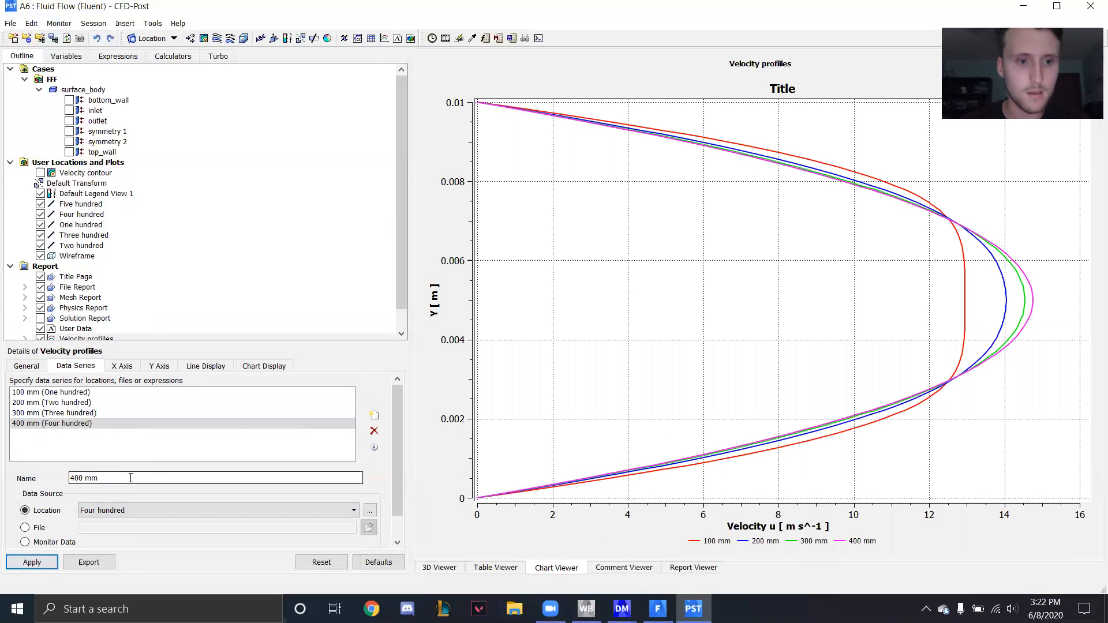
# - Add a data series named "500 mm" that uses the Five hundred line as its location, and apply it
pyautogui.click(375, 415)
pyautogui.moveTo(100, 478); pyautogui.dragTo(50, 476)
pyautogui.press('BackSpace')
pyautogui.write('500')
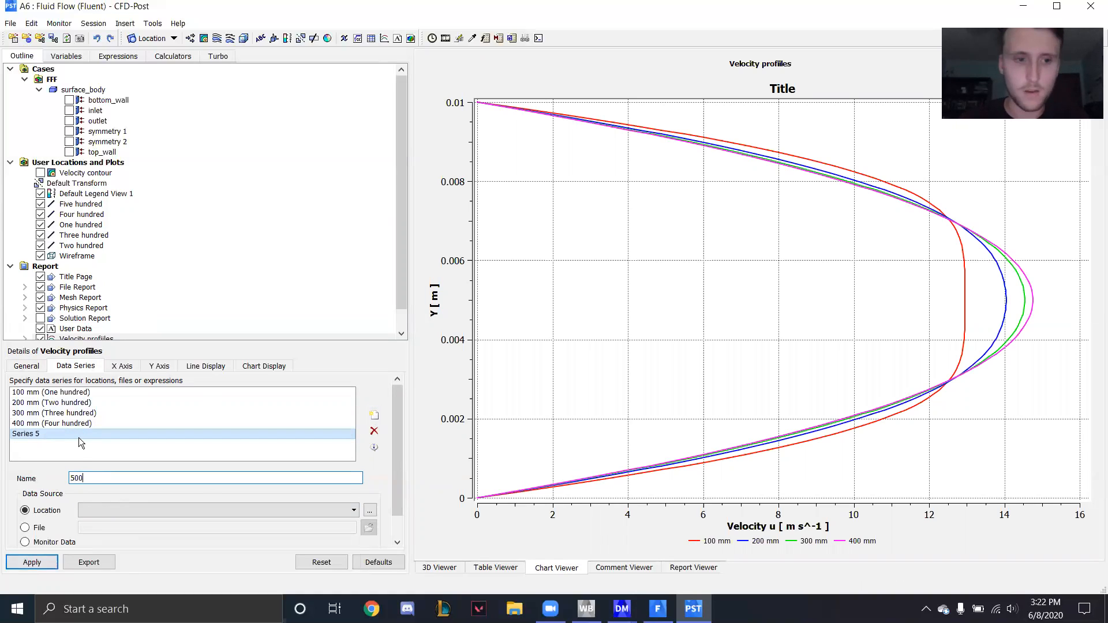
pyautogui.write(' mm')
pyautogui.click(127, 513)
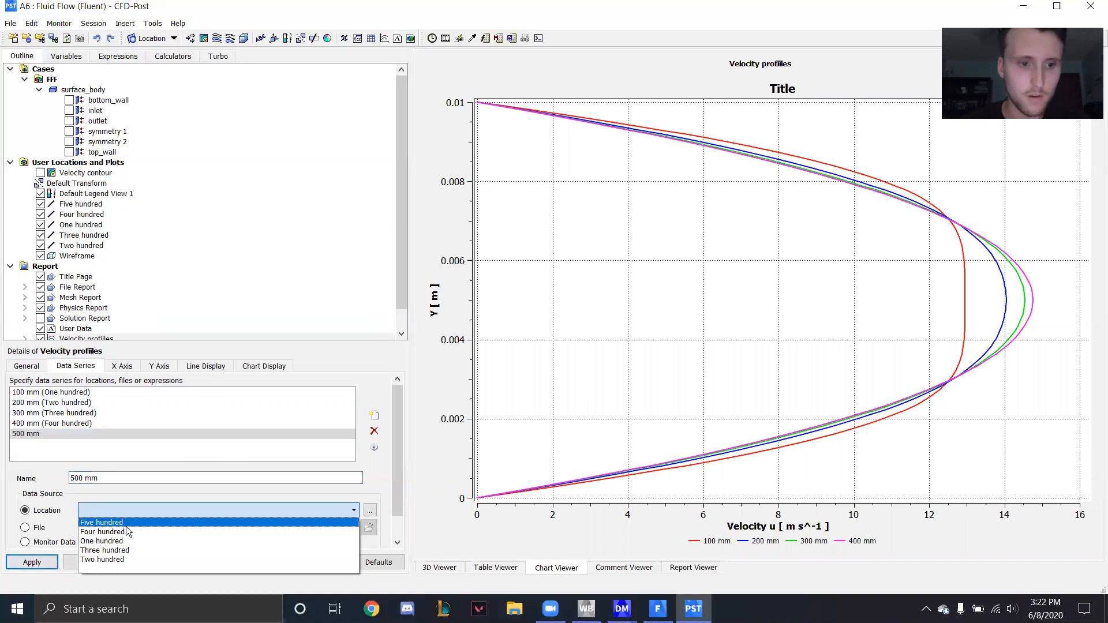
pyautogui.click(104, 522)
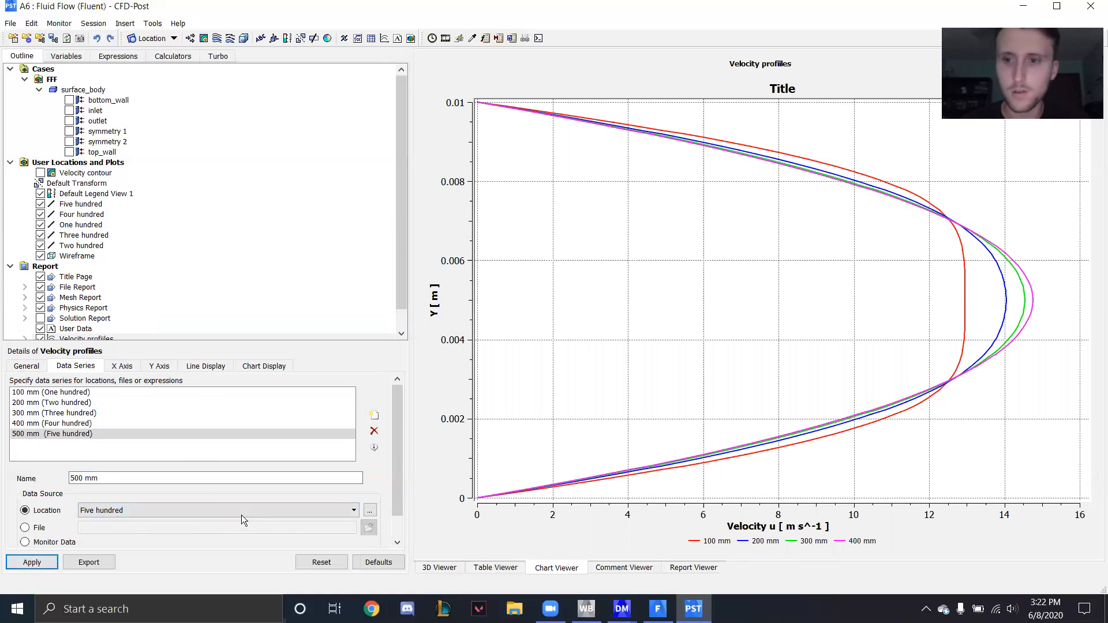
pyautogui.click(26, 562)
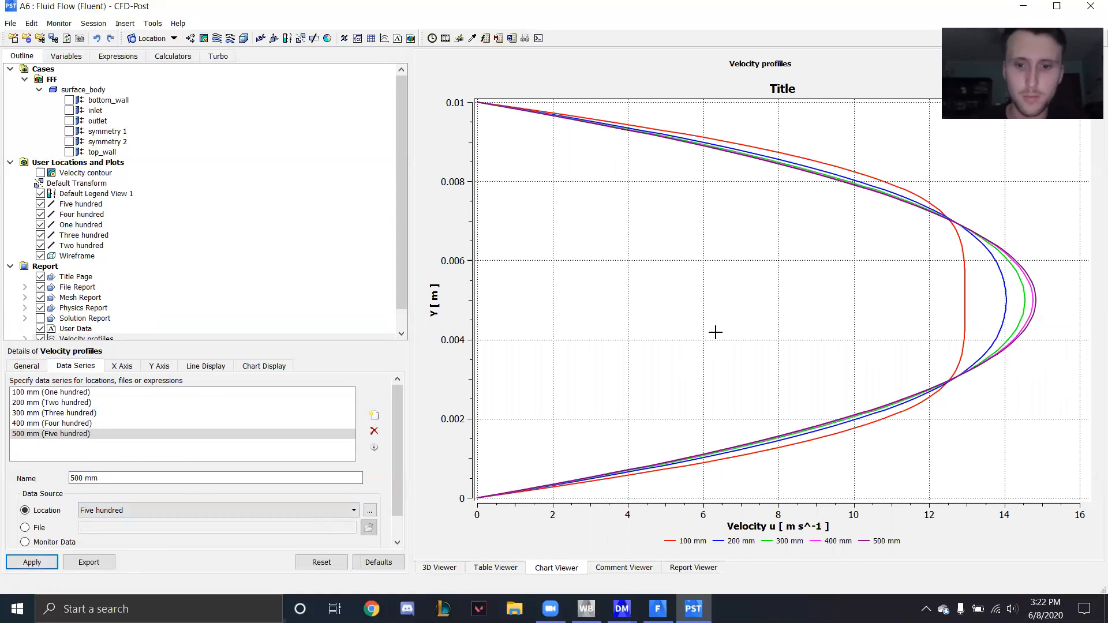
# - Return to the 3D view of the channel and show the Velocity contour
pyautogui.click(453, 568)
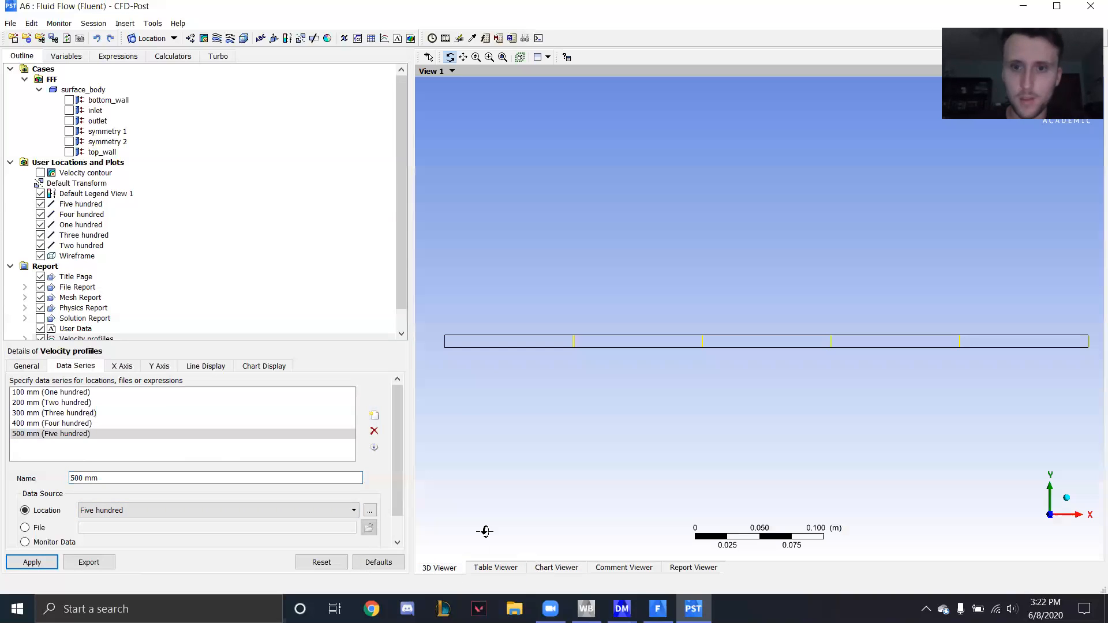
pyautogui.click(41, 172)
# - Switch to Fluent and set the constant viscosity of the fluid material air to 0.01 kg/m-s
pyautogui.click(658, 609)
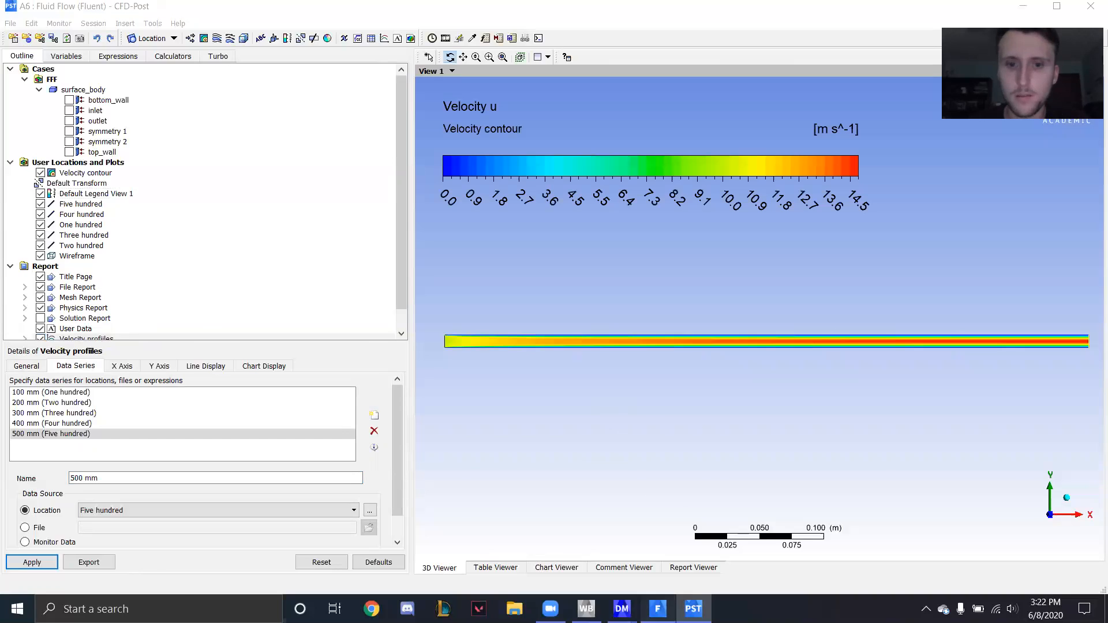
pyautogui.scroll(2, 91, 264)
pyautogui.scroll(2, 91, 263)
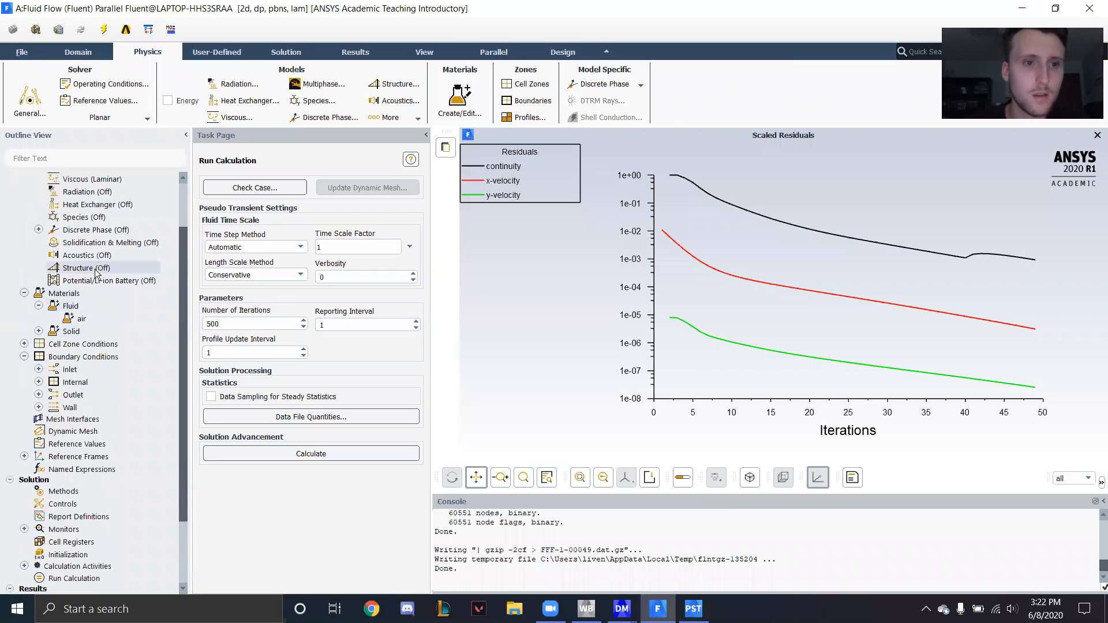
pyautogui.doubleClick(83, 355)
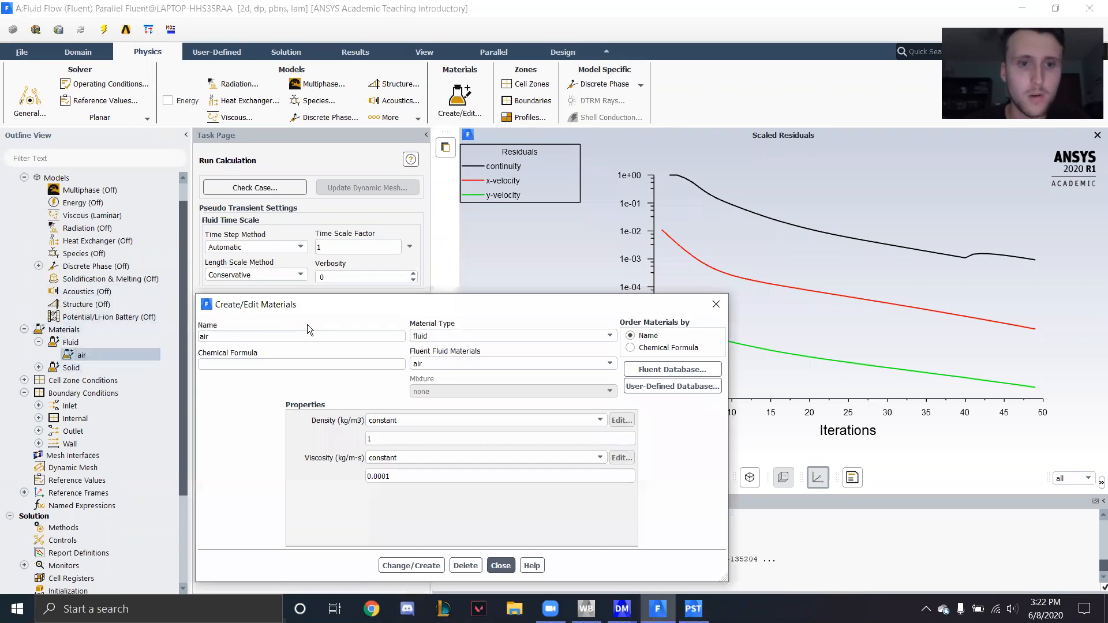
pyautogui.click(400, 476)
pyautogui.write('0.01')
pyautogui.click(417, 566)
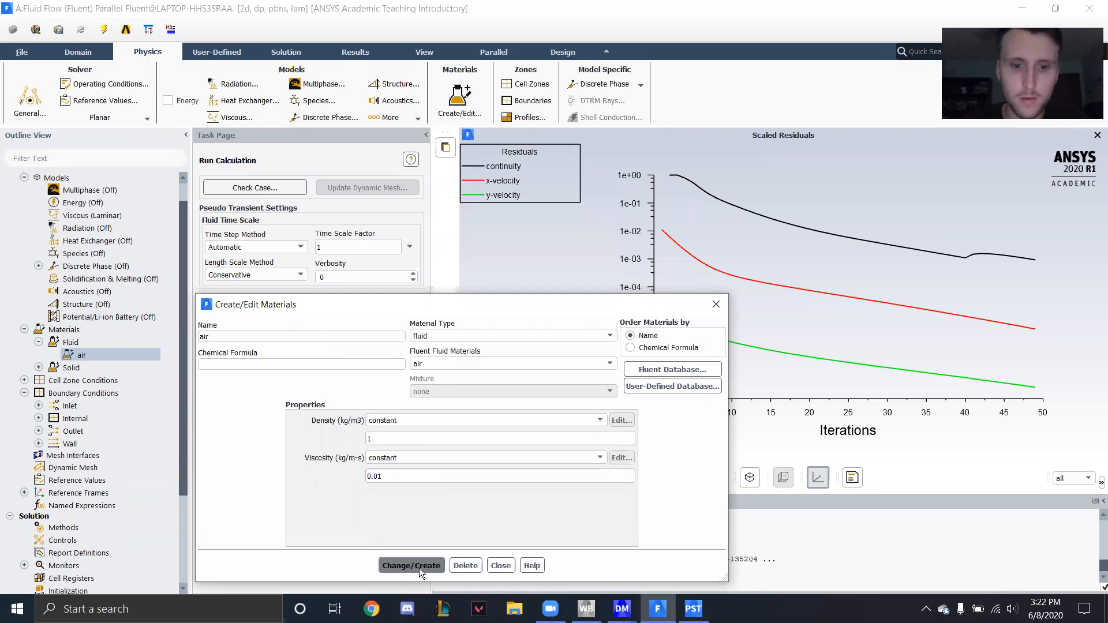
pyautogui.click(501, 565)
# - Change the boundary type of the inlet zone to pressure-inlet and accept its settings
pyautogui.scroll(-1, 97, 381)
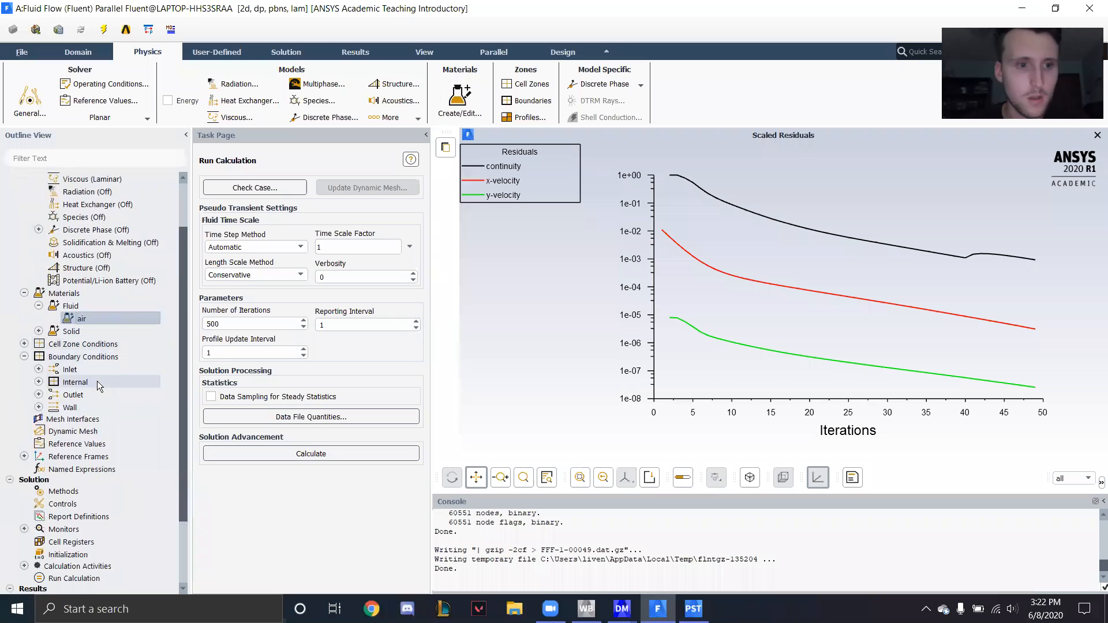
pyautogui.click(75, 358)
pyautogui.doubleClick(75, 357)
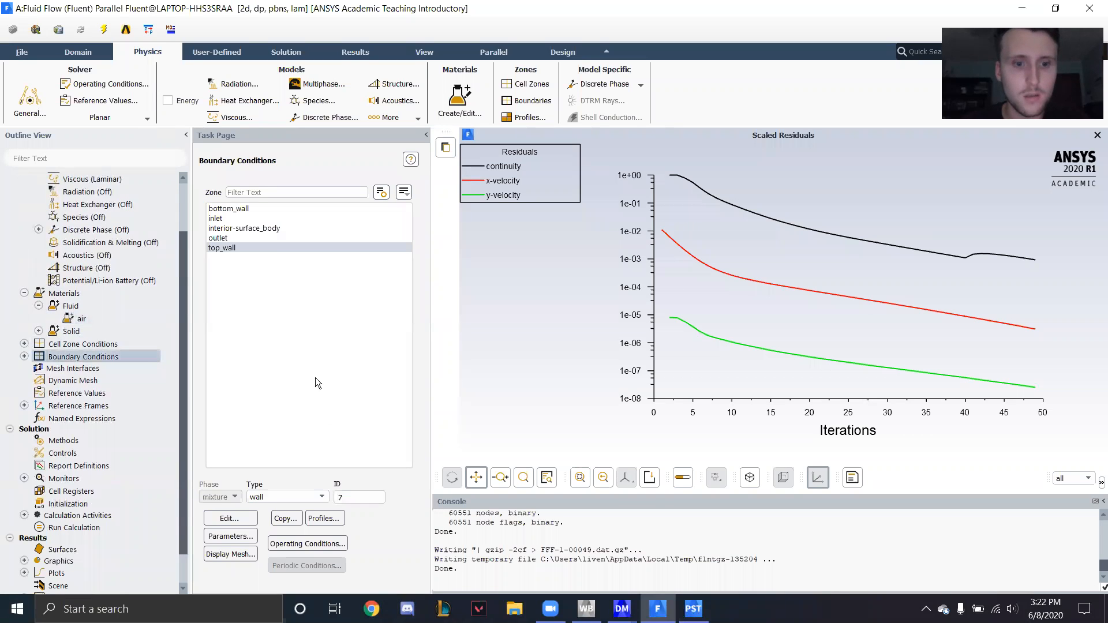
pyautogui.click(232, 218)
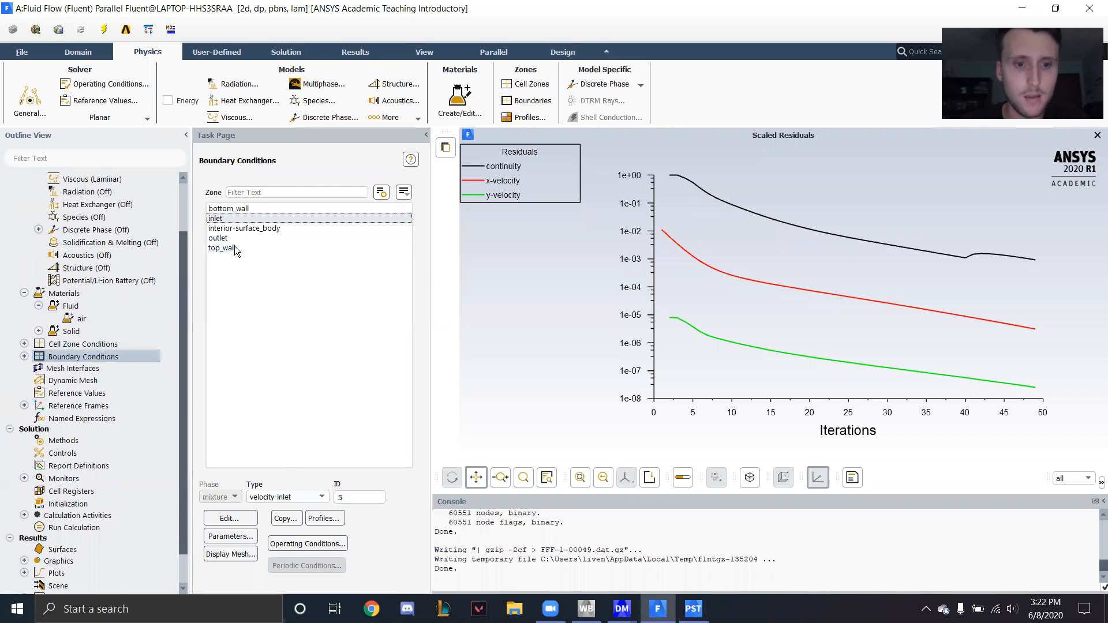
pyautogui.click(283, 497)
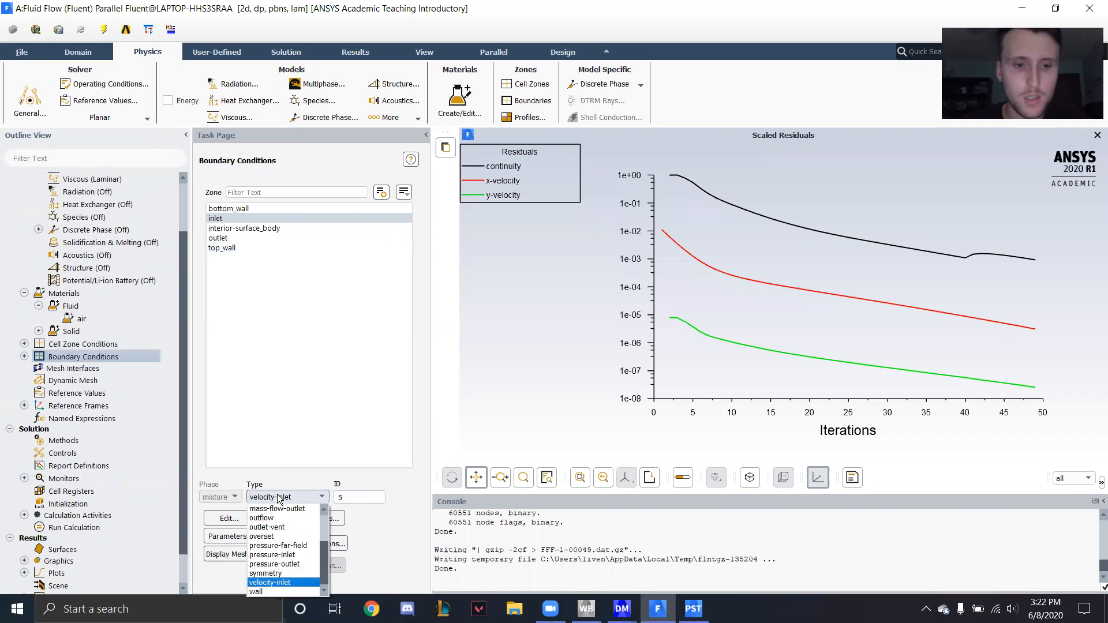
pyautogui.click(297, 554)
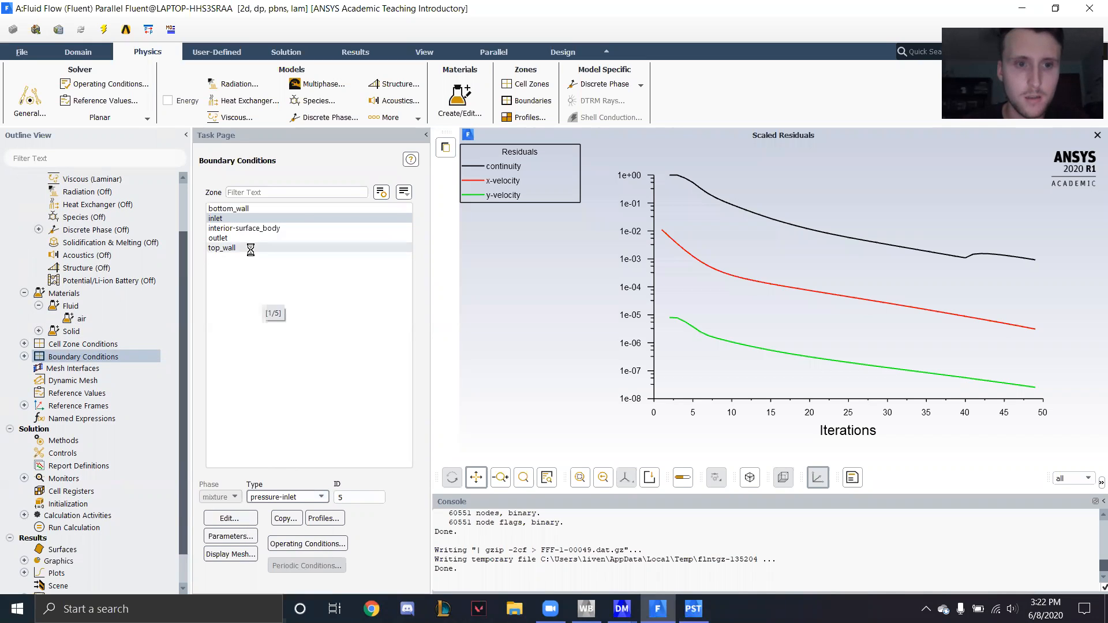
pyautogui.click(339, 478)
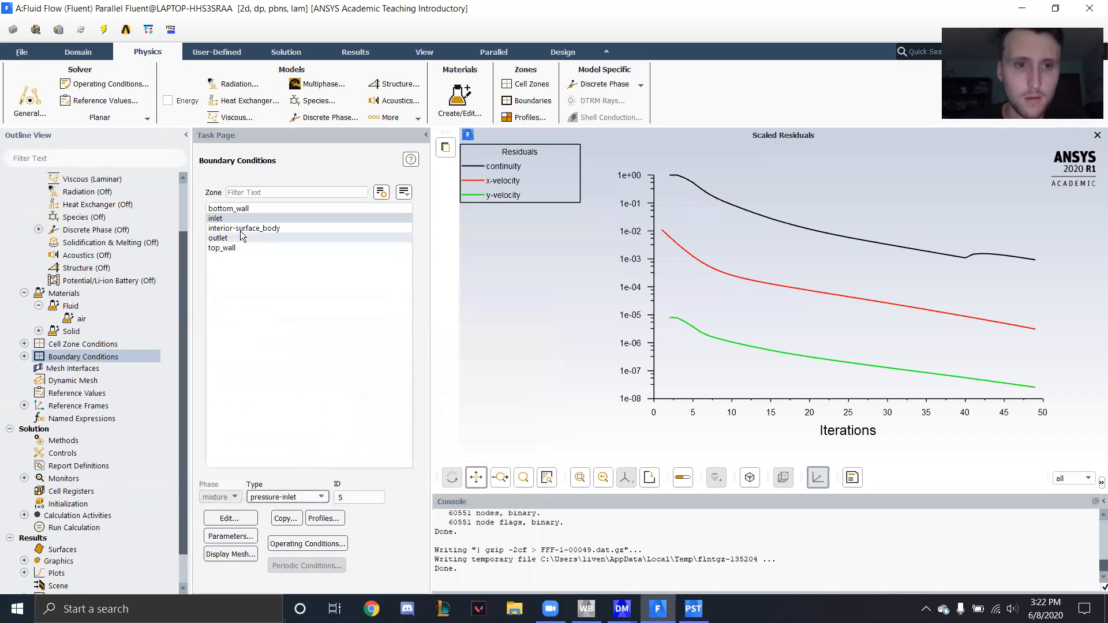
# - Make top_wall a moving wall with a translational speed of 10 m/s
pyautogui.click(234, 248)
pyautogui.click(230, 518)
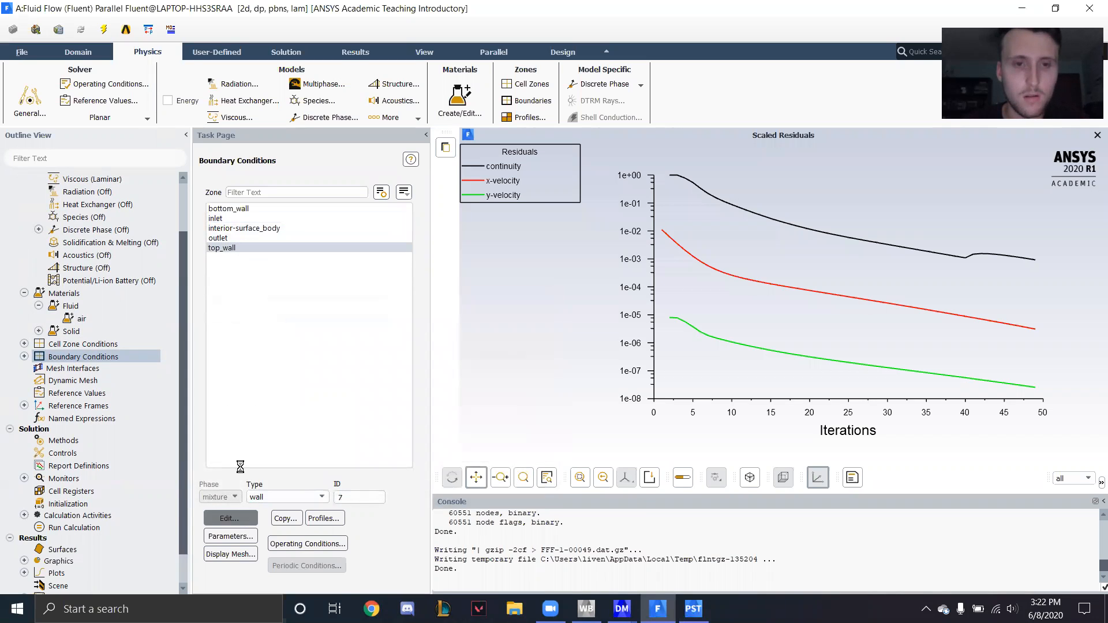
pyautogui.click(211, 420)
pyautogui.doubleClick(453, 410)
pyautogui.write('10')
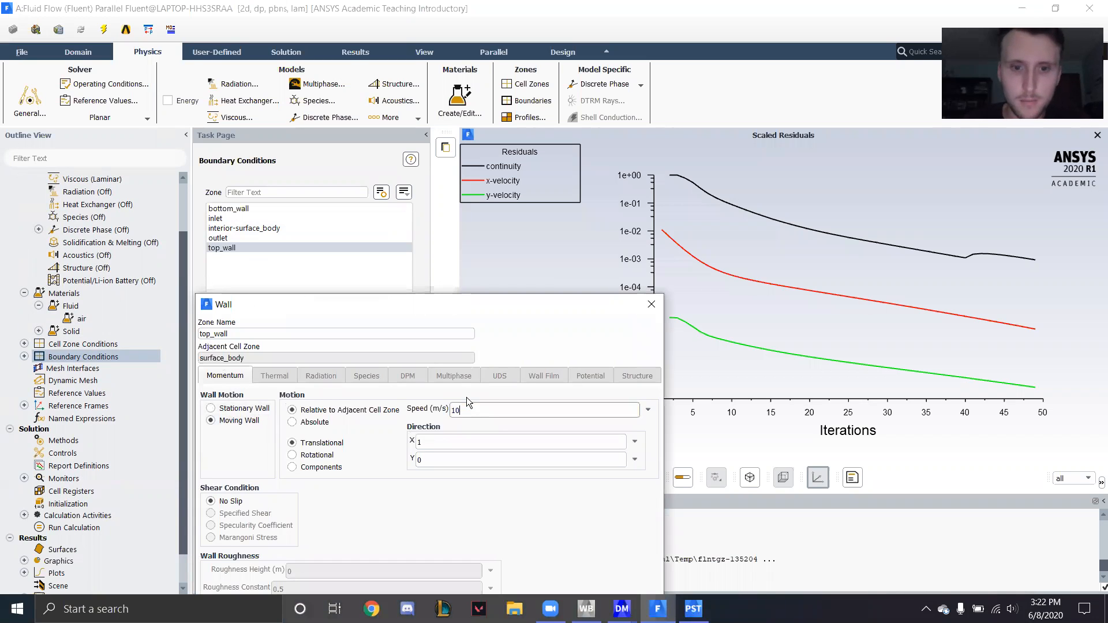
pyautogui.moveTo(481, 299); pyautogui.dragTo(528, 203)
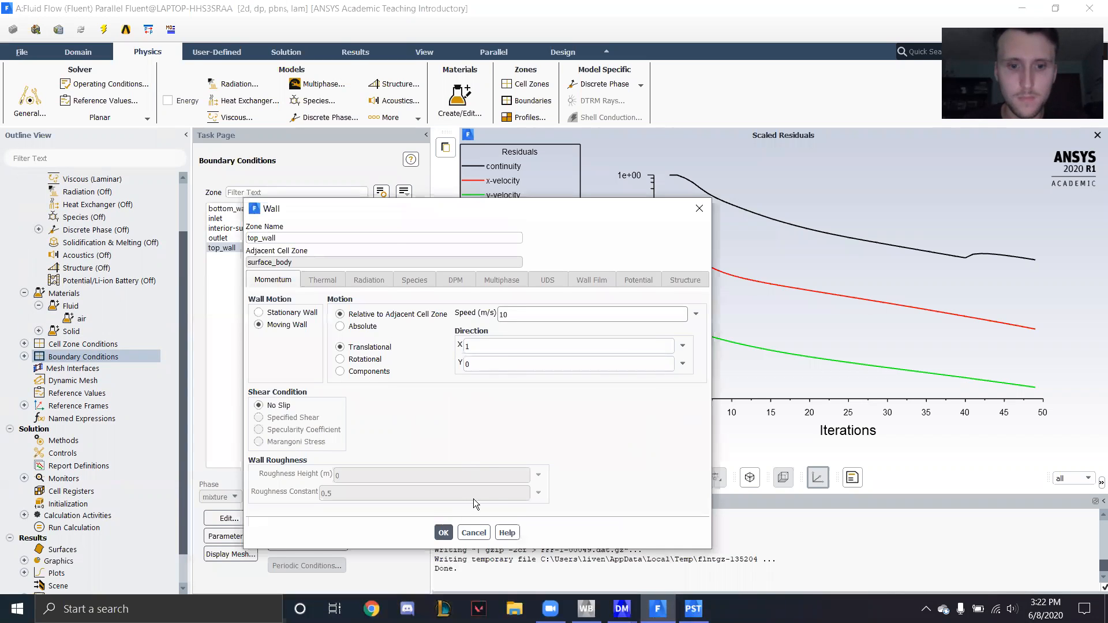
pyautogui.click(443, 533)
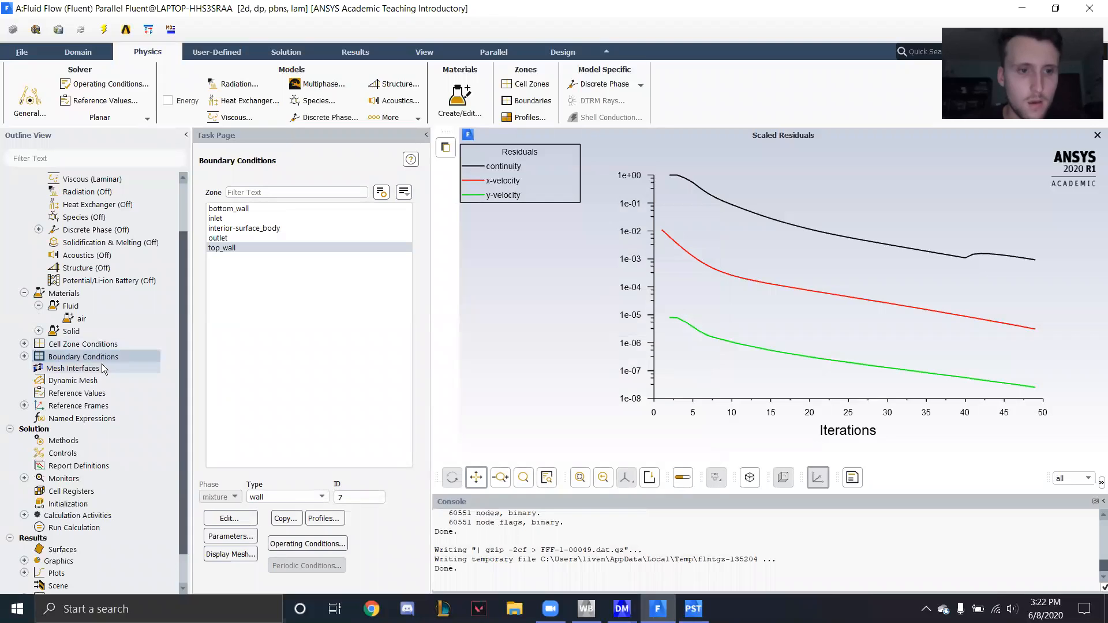
# - Set the viscosity in the reference values to 0.01 kg/m-s
pyautogui.click(88, 394)
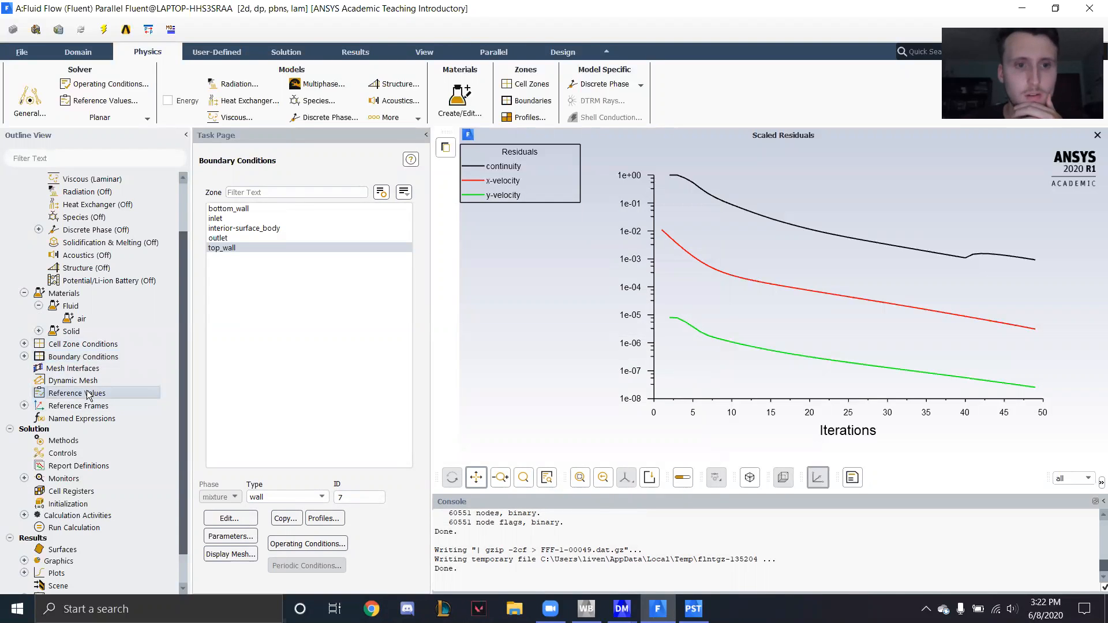
pyautogui.doubleClick(96, 395)
pyautogui.click(347, 330)
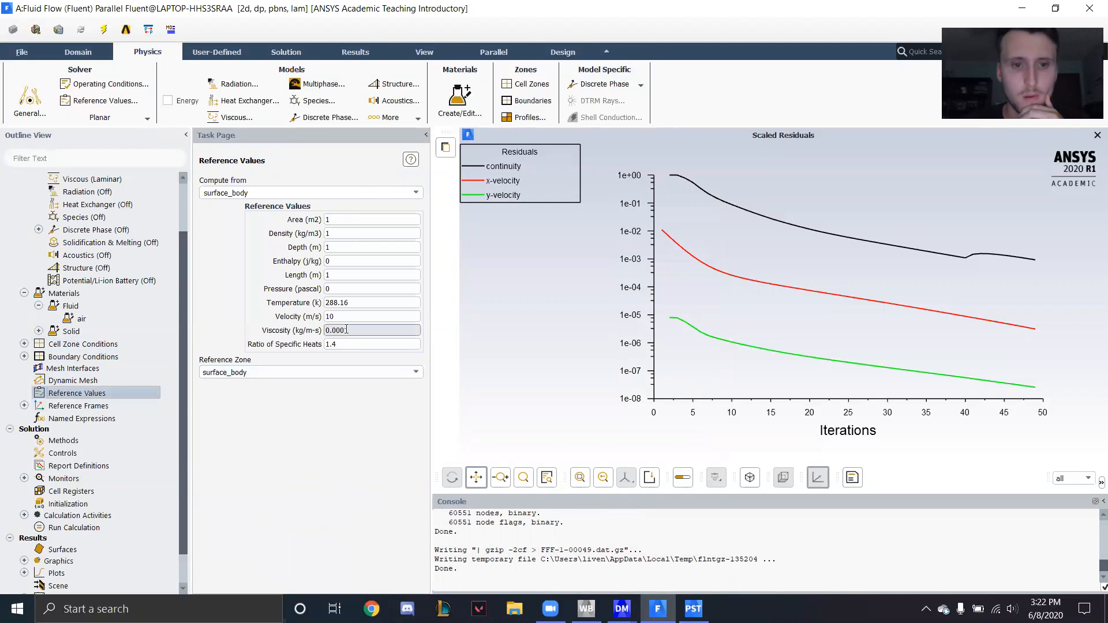
pyautogui.press('BackSpace')
pyautogui.press('Return')
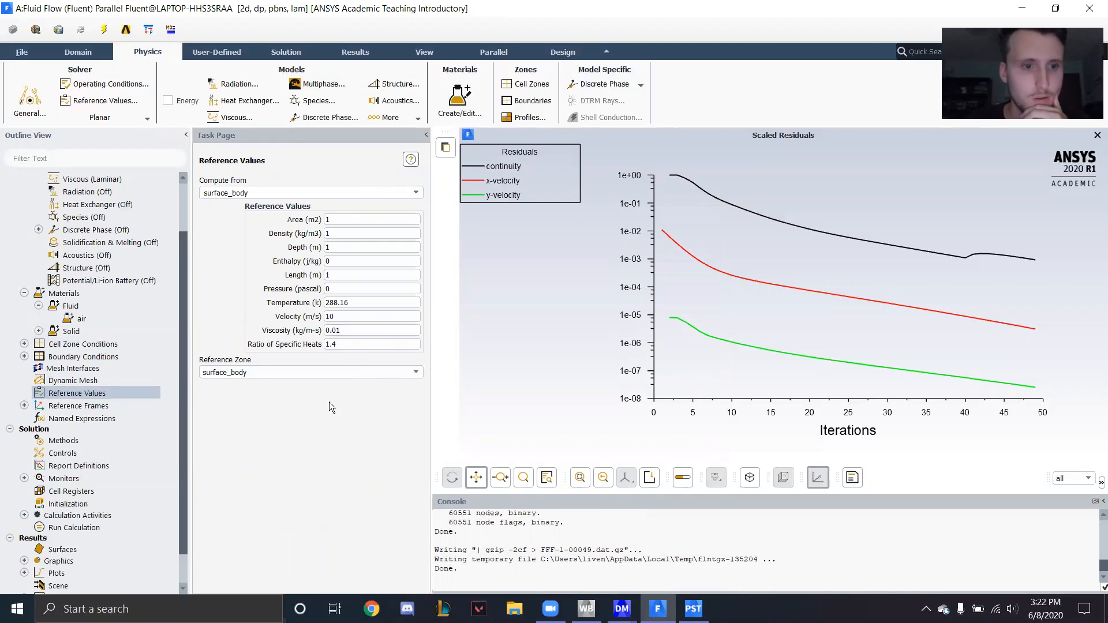
# - Initialize the solution with hybrid initialization and run the calculation for up to 500 iterations
pyautogui.click(67, 505)
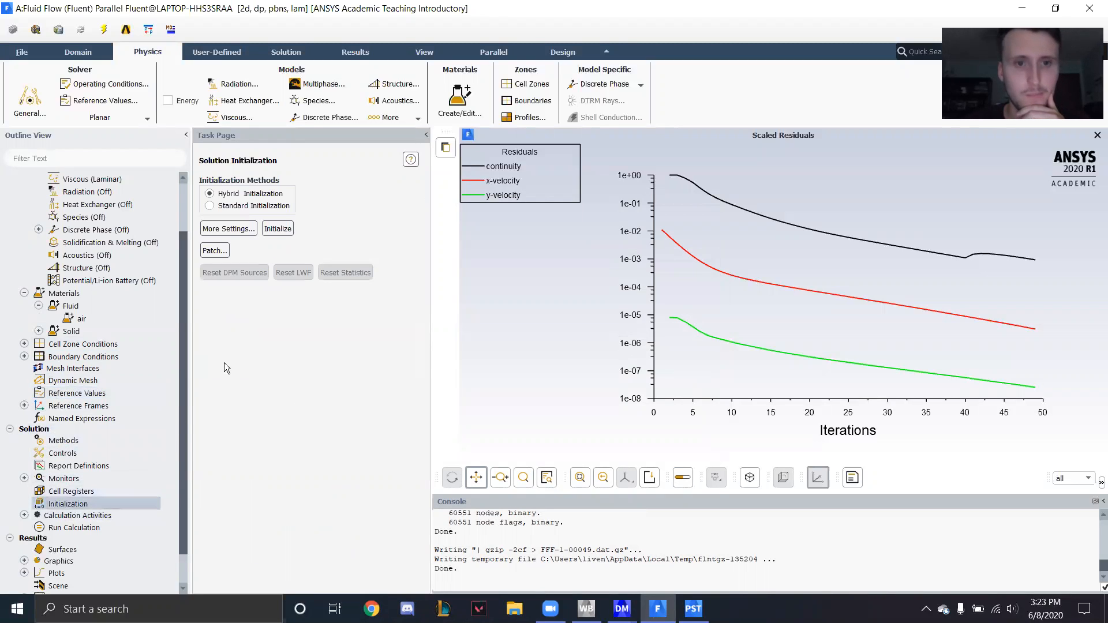
pyautogui.click(276, 229)
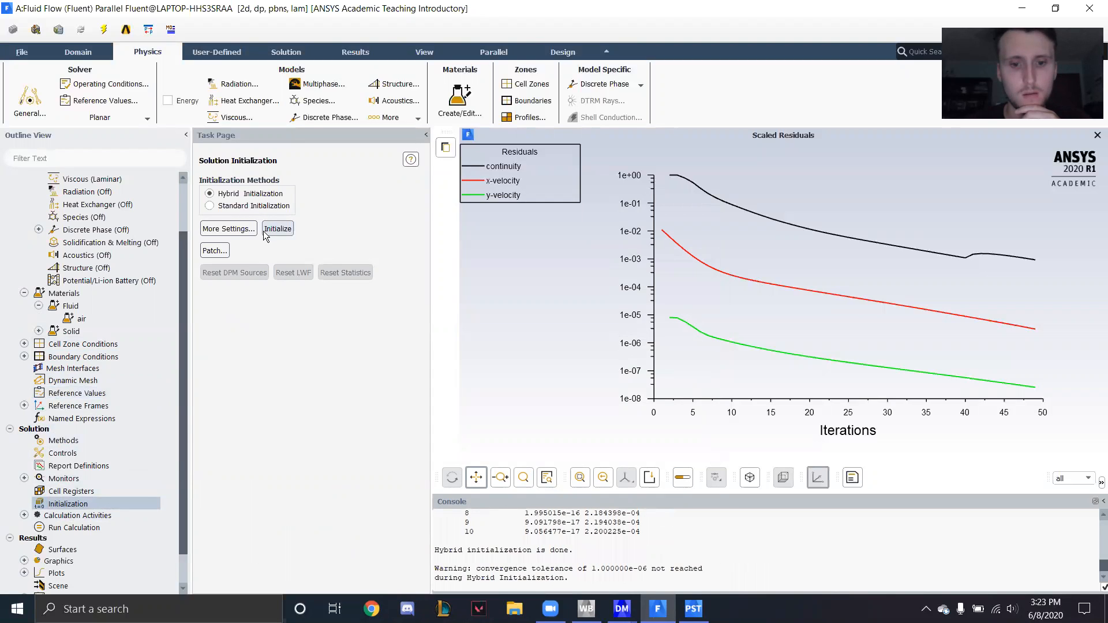
pyautogui.click(72, 527)
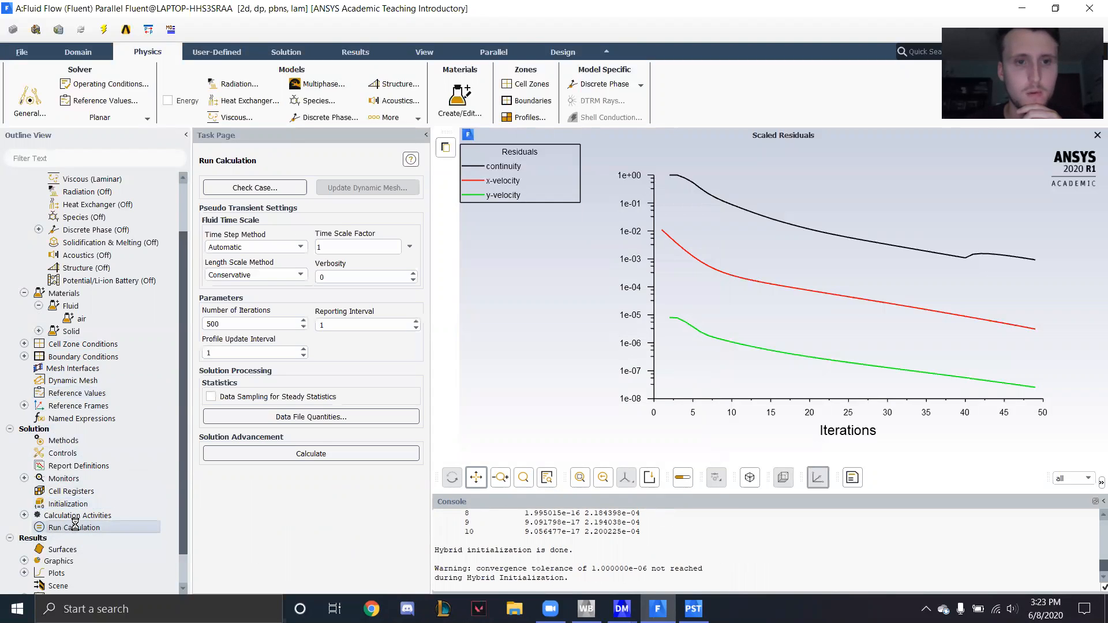
pyautogui.click(306, 455)
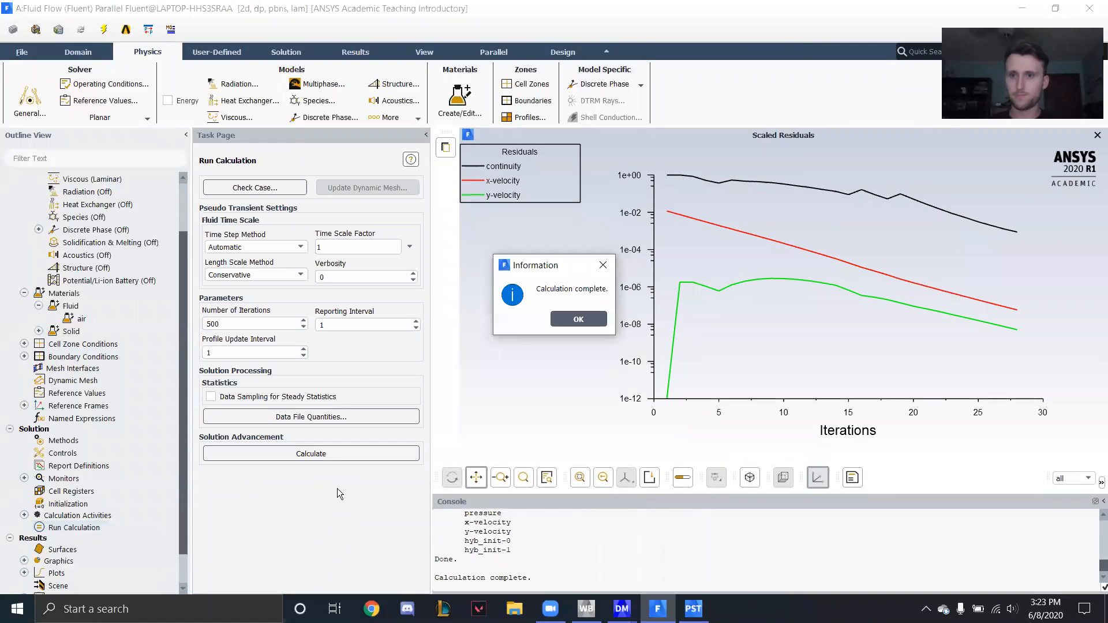
pyautogui.click(579, 320)
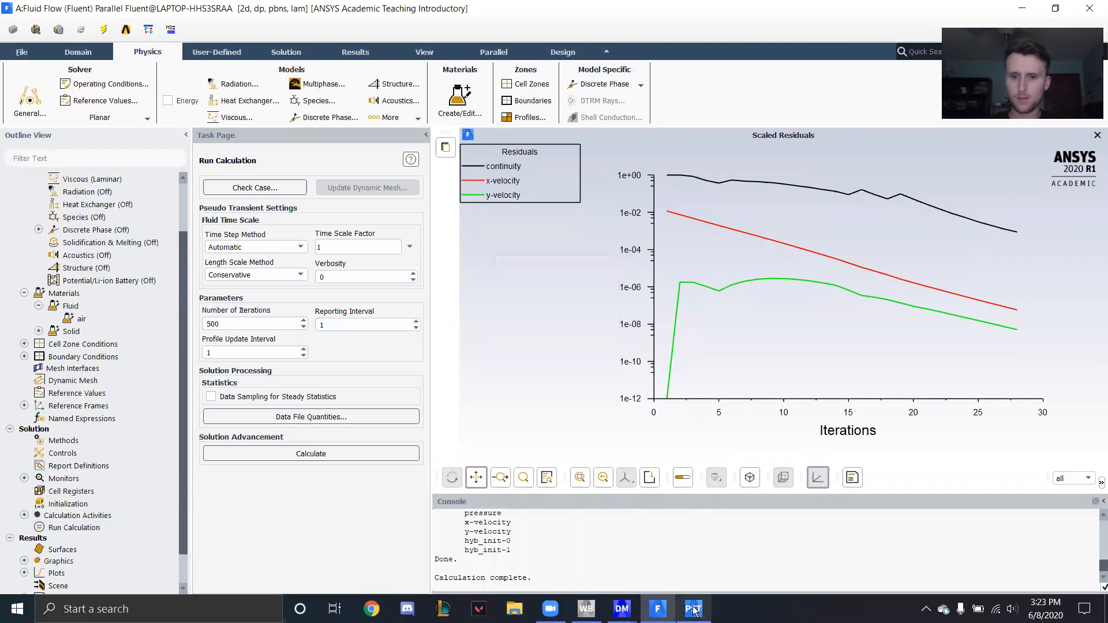
# - Switch to CFD-Post, refresh the simulation with the new upstream data and inspect the Velocity contour across the channel height
pyautogui.click(694, 610)
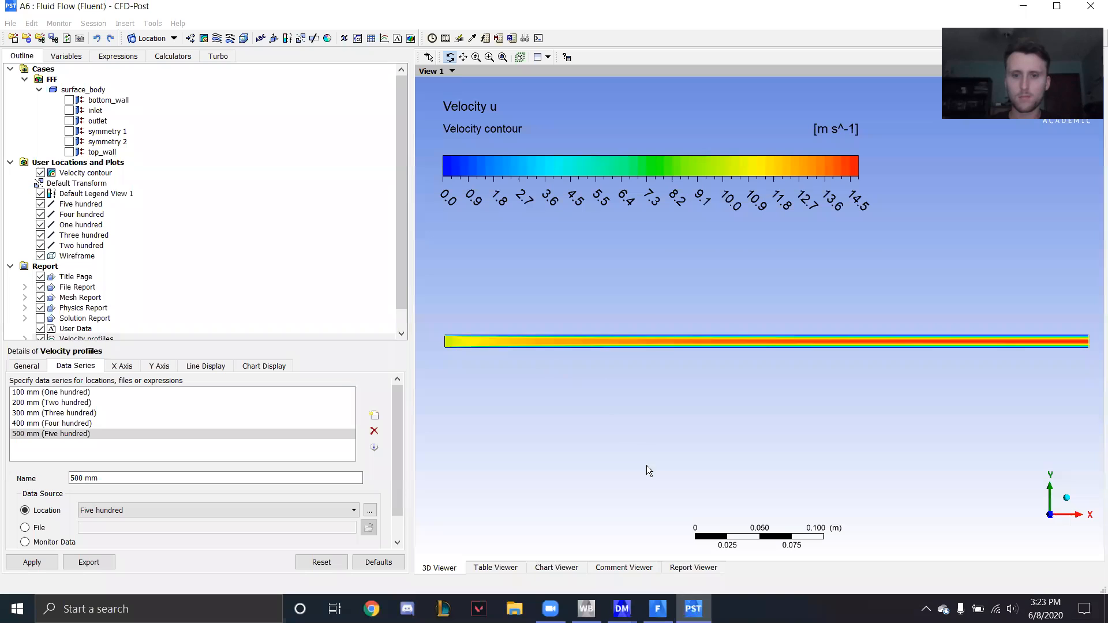
pyautogui.click(554, 321)
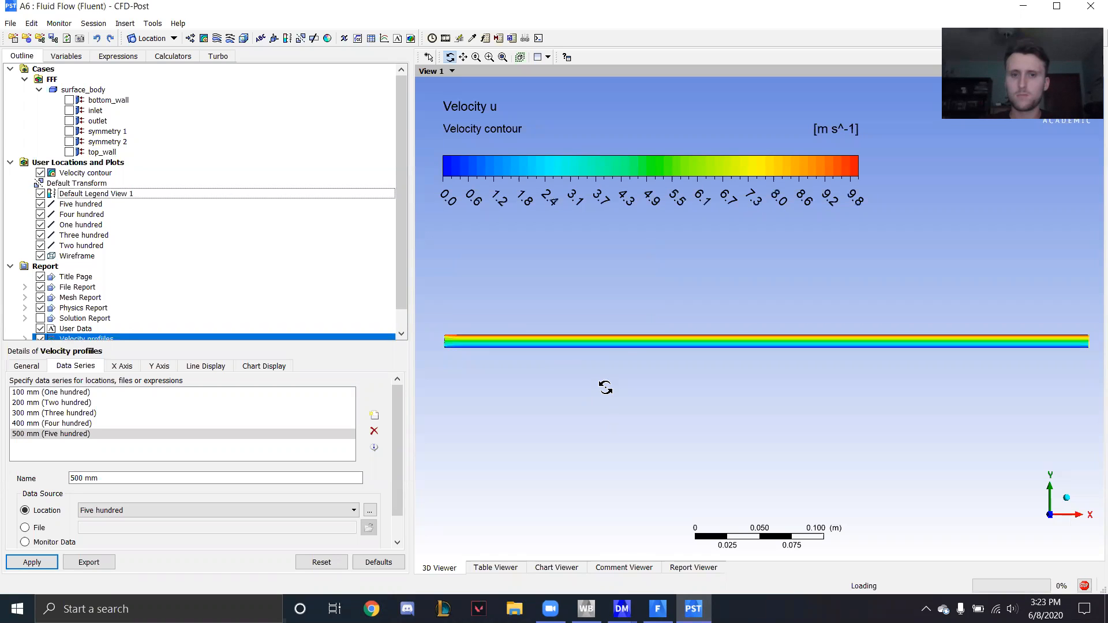
pyautogui.scroll(5, 580, 371)
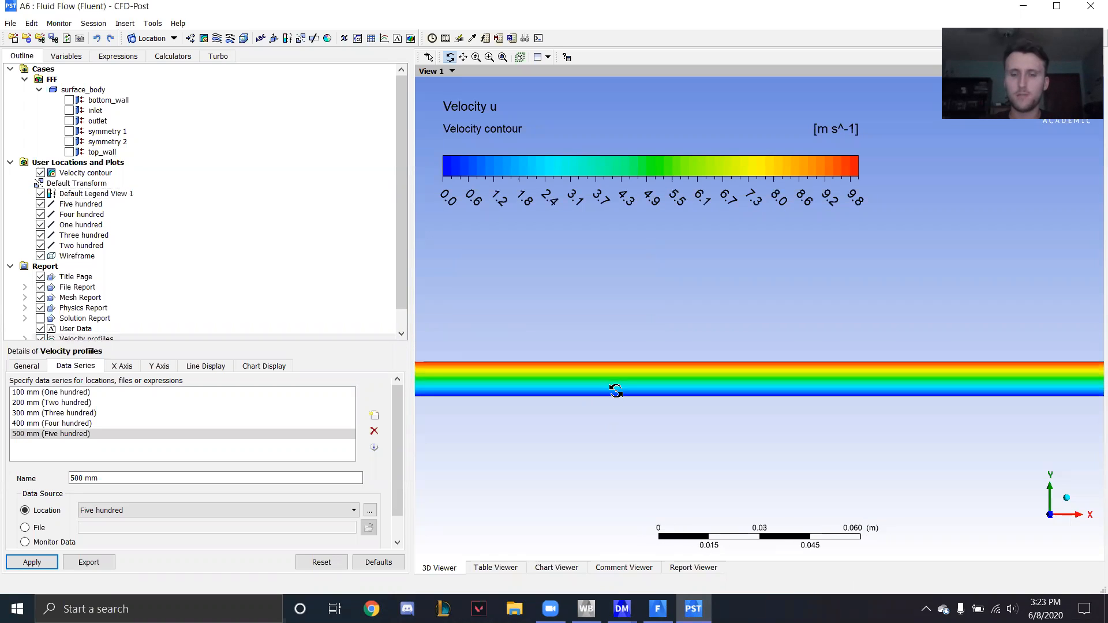
pyautogui.moveTo(684, 375); pyautogui.dragTo(685, 397)
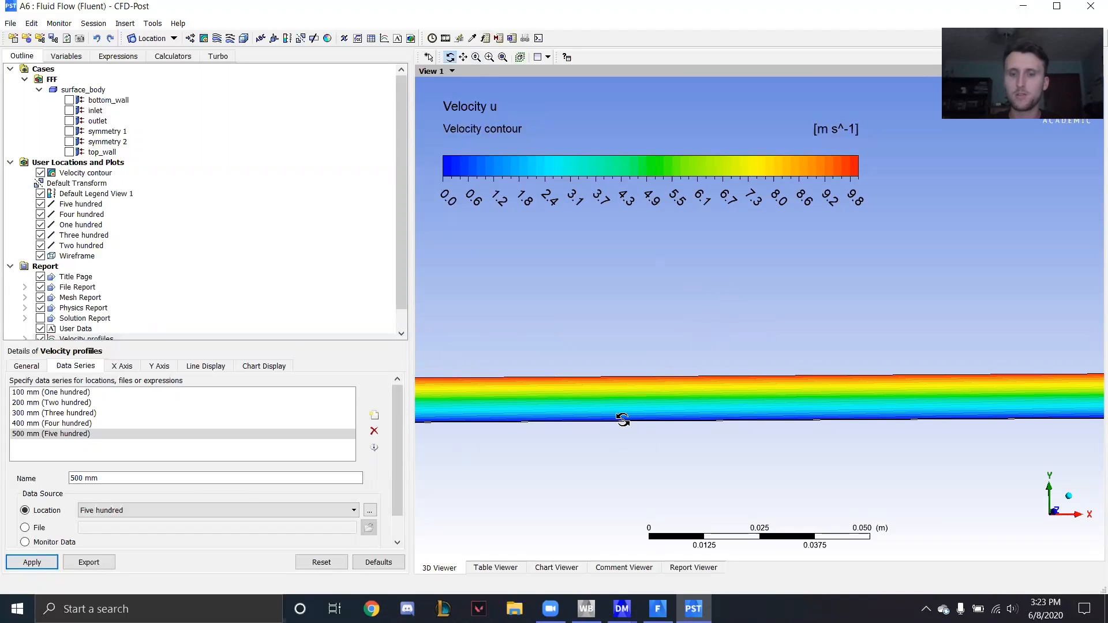
pyautogui.moveTo(681, 420); pyautogui.dragTo(803, 425)
pyautogui.click(1052, 515)
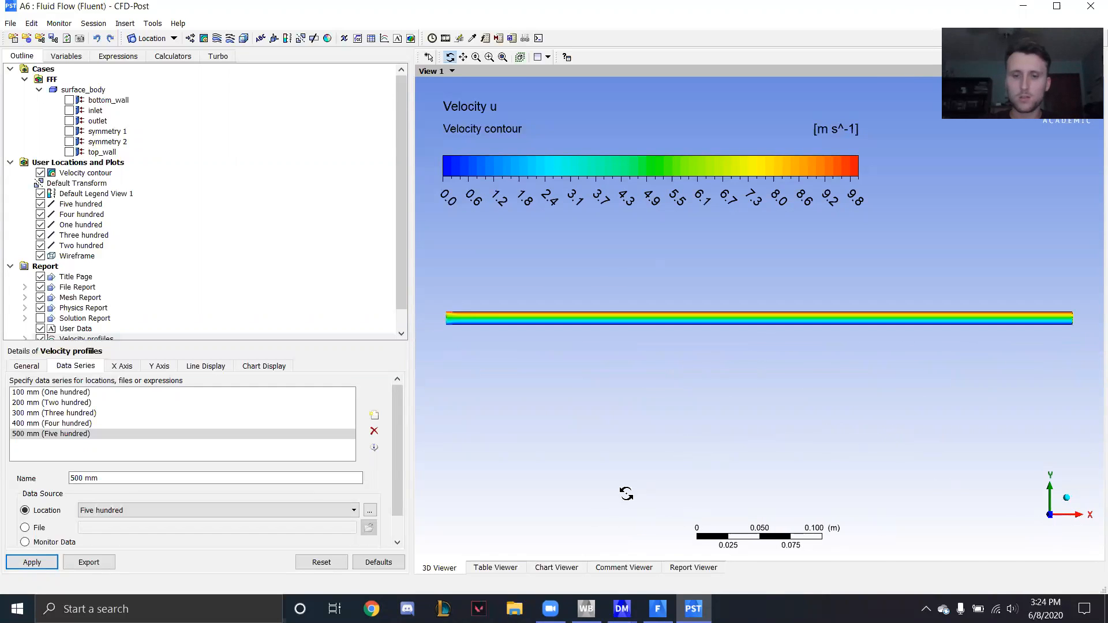
# - Show the Velocity profiles chart and update it with the refreshed results
pyautogui.click(557, 568)
pyautogui.click(36, 561)
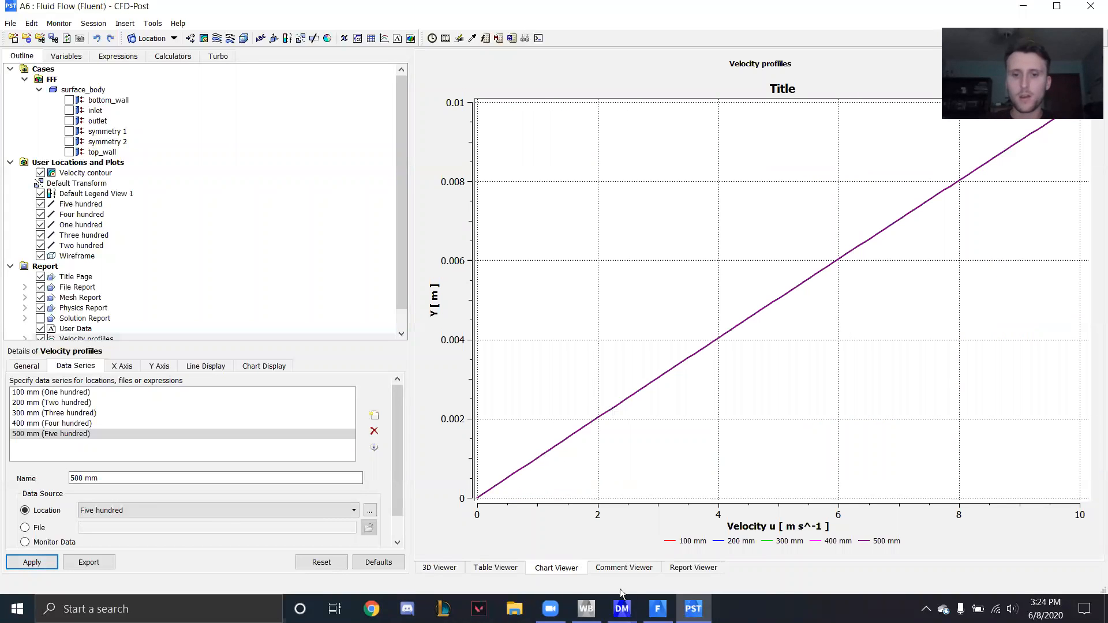
# - Switch to Fluent and set the constant viscosity of the fluid material air to 0.0001 kg/m-s
pyautogui.click(658, 609)
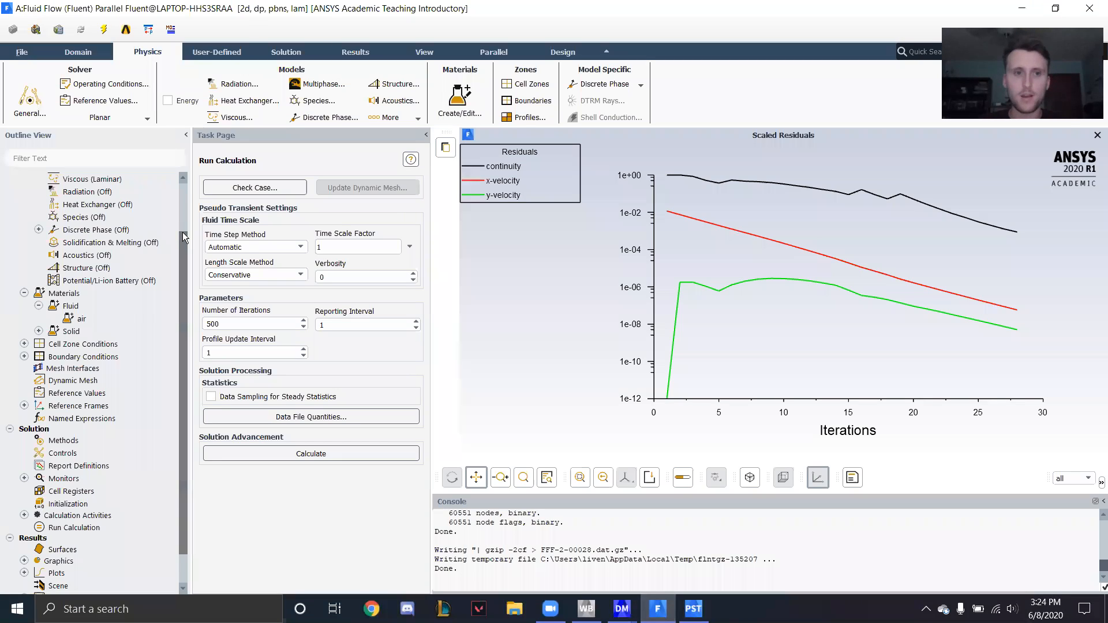
pyautogui.scroll(2, 63, 248)
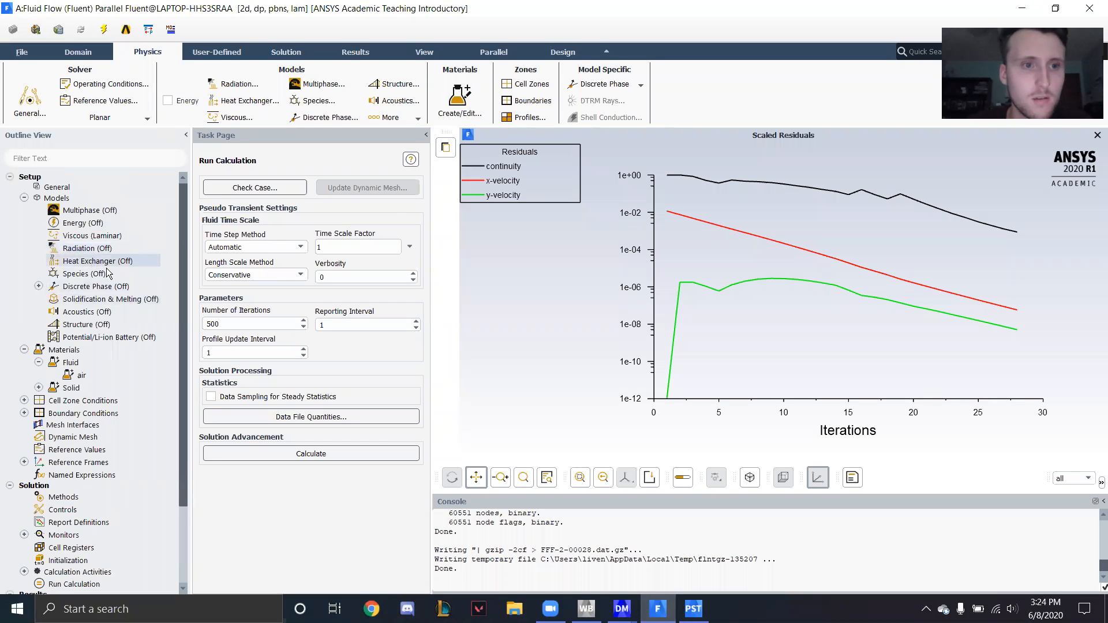
pyautogui.doubleClick(79, 376)
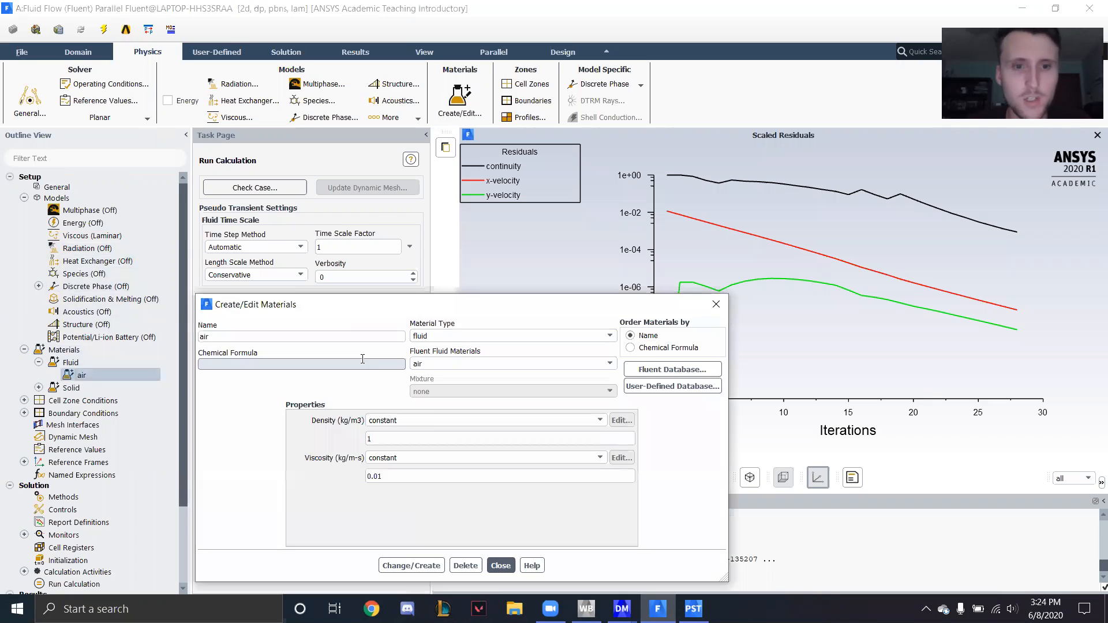
pyautogui.press('BackSpace')
pyautogui.write('0')
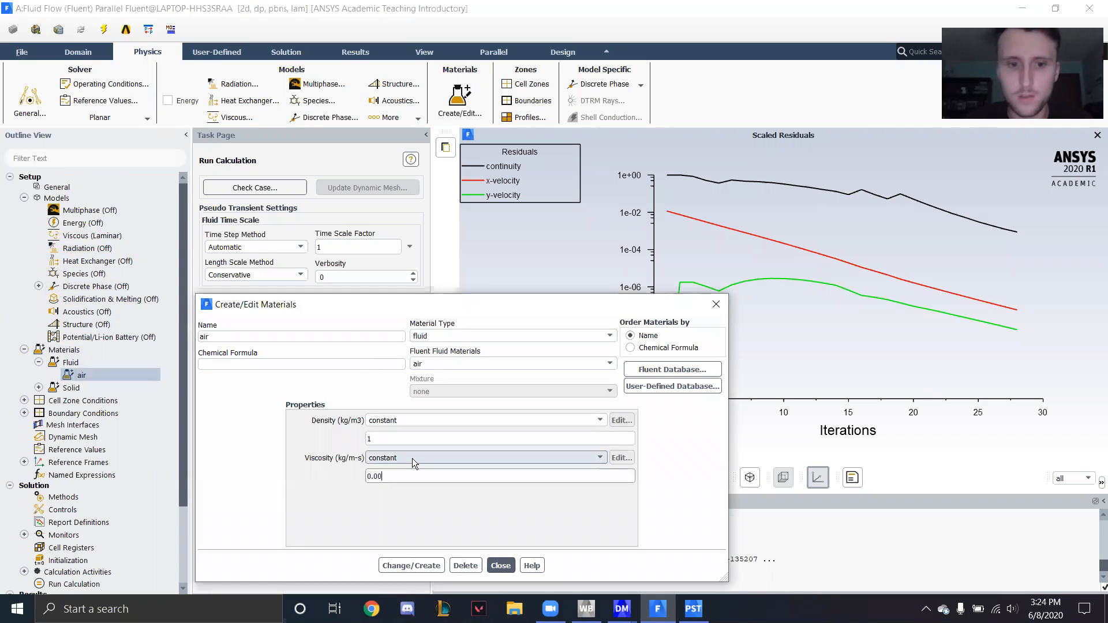
pyautogui.write('01')
pyautogui.click(411, 565)
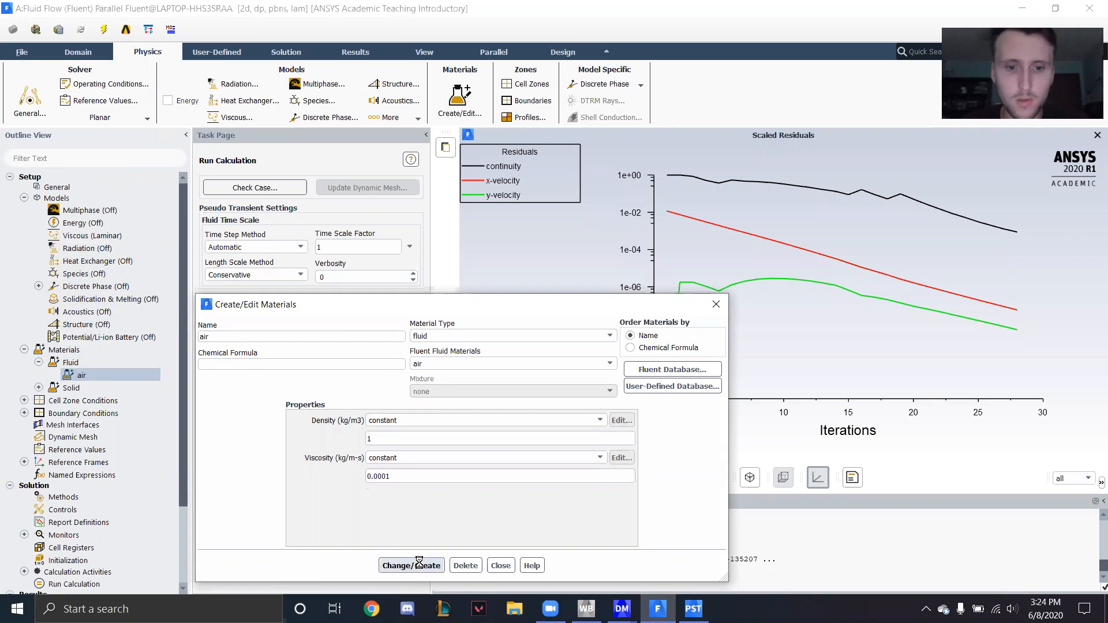
pyautogui.click(500, 565)
# - Change the boundary type of the inlet zone to velocity-inlet with a velocity magnitude of 10 m/s
pyautogui.scroll(-1, 92, 405)
pyautogui.doubleClick(83, 382)
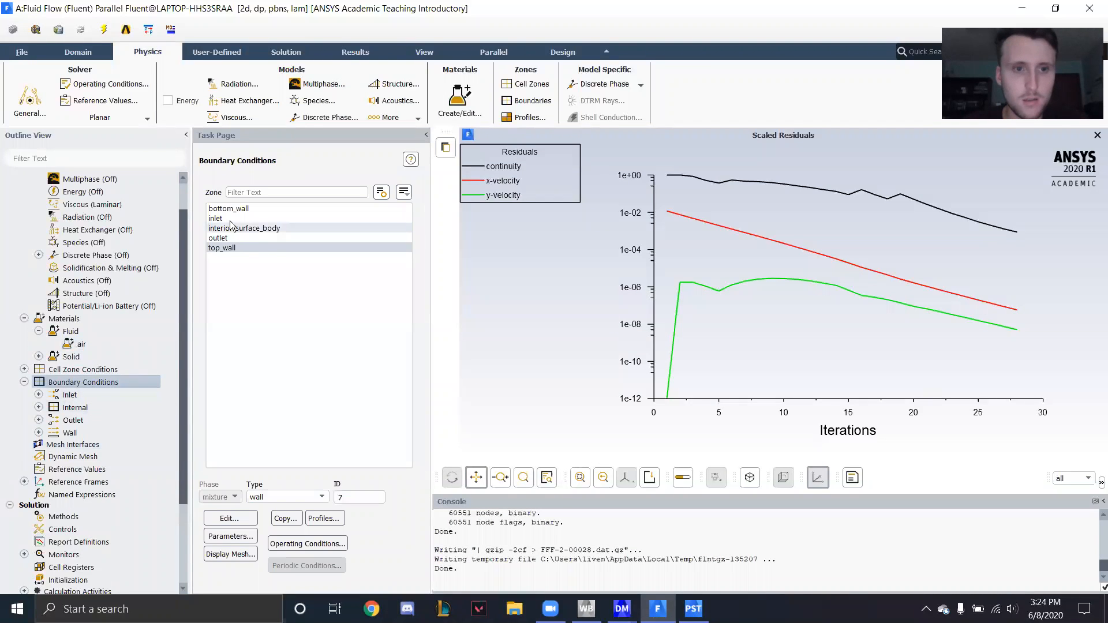
pyautogui.click(286, 497)
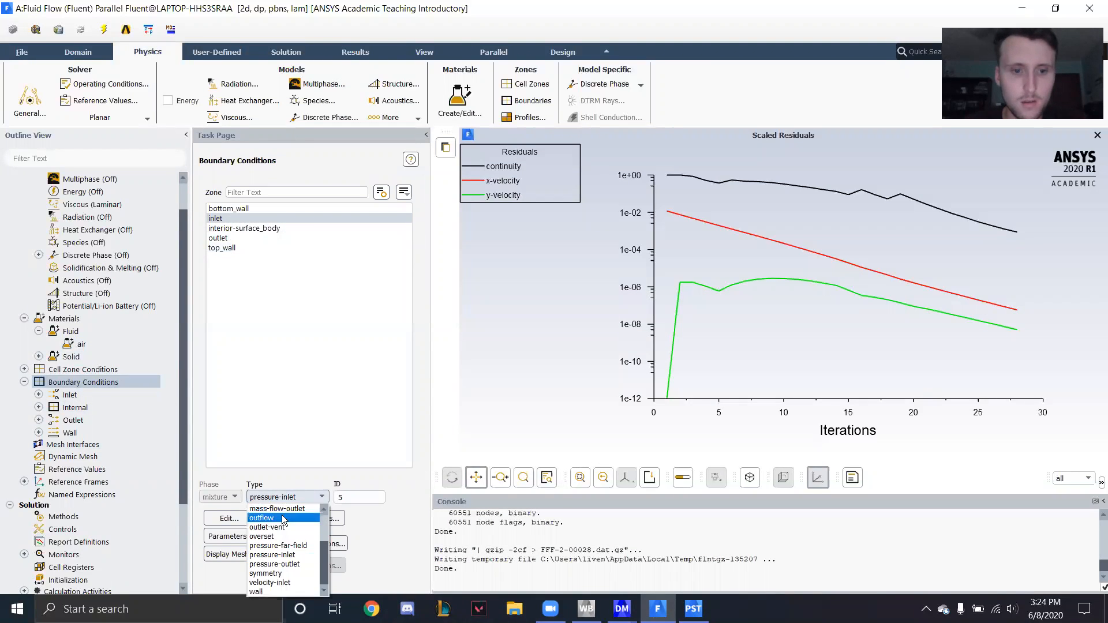
pyautogui.click(290, 584)
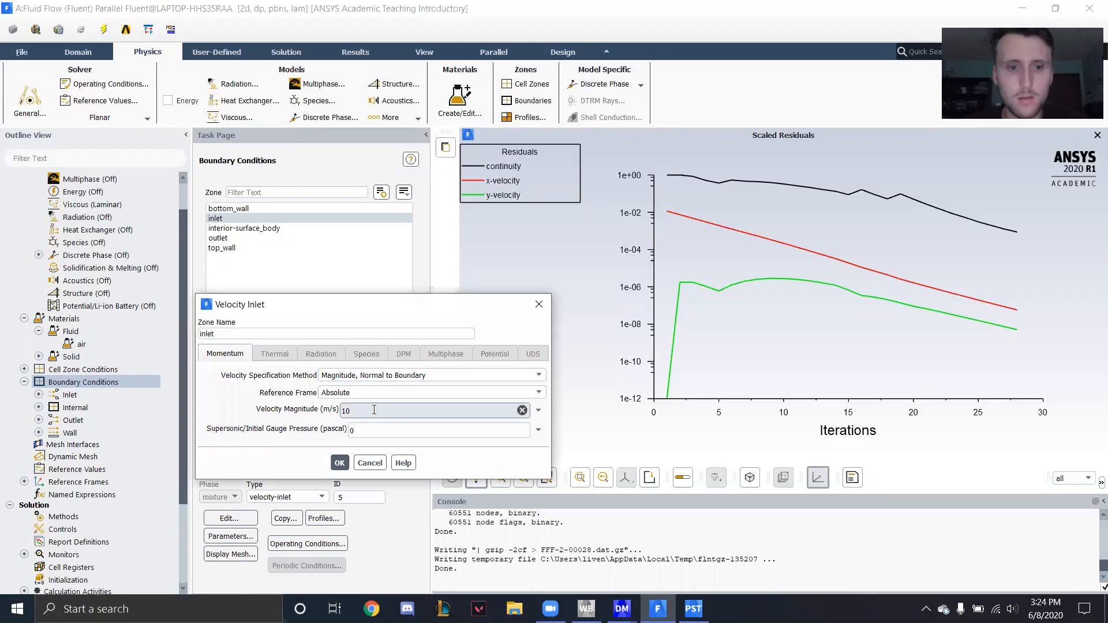
pyautogui.click(340, 463)
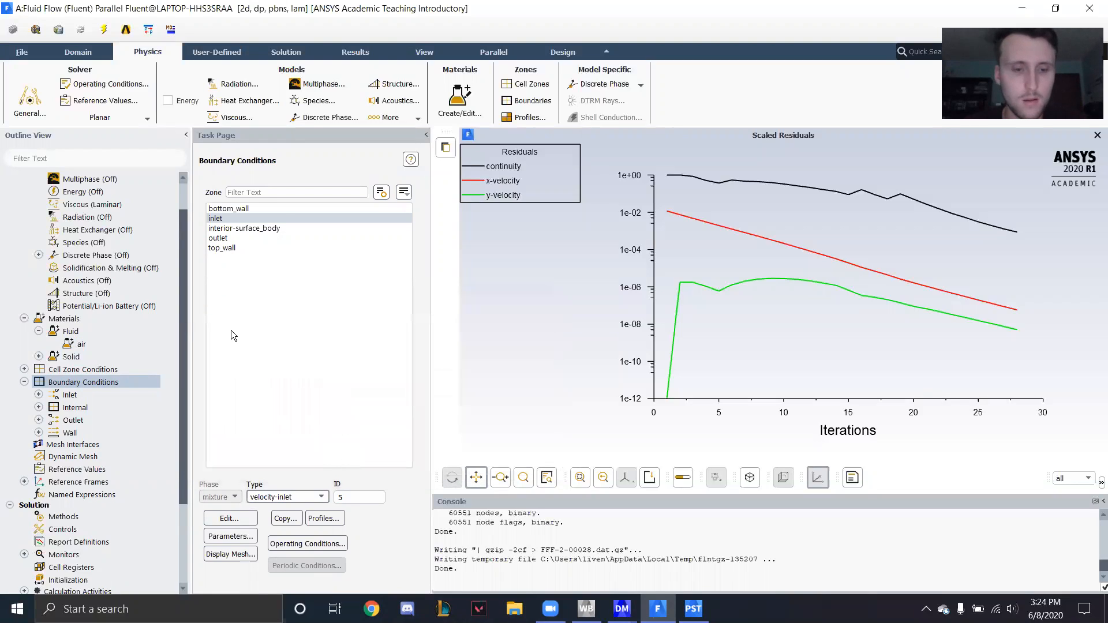
# - Set the translational speed of the moving top_wall to 2 m/s
pyautogui.click(230, 248)
pyautogui.click(254, 520)
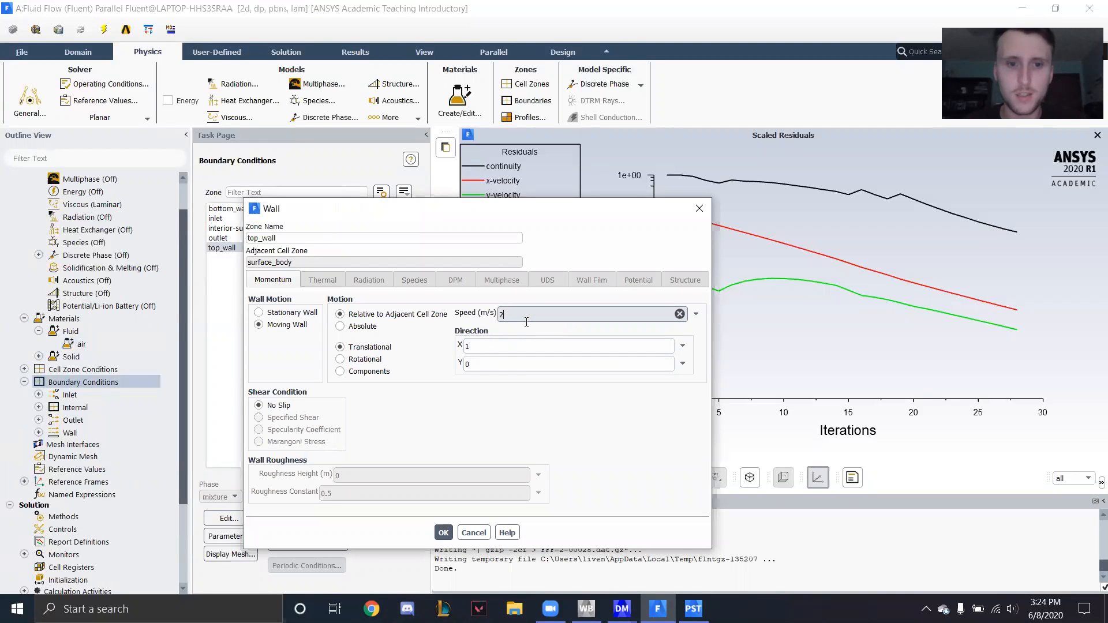
pyautogui.click(444, 533)
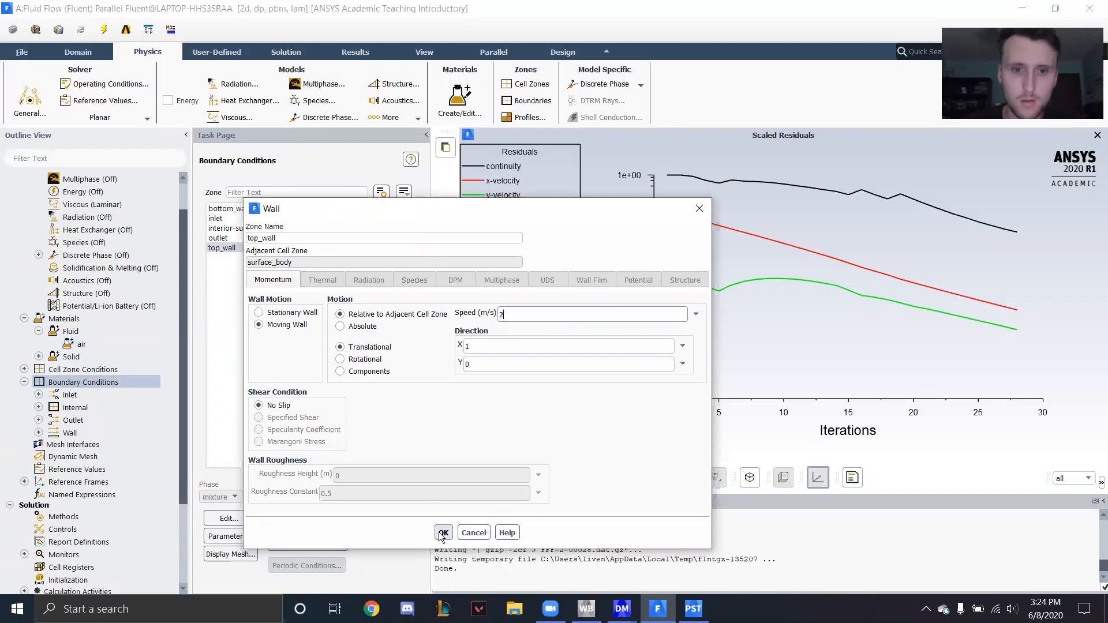
# - Set the viscosity in the reference values to 0.0001 kg/m-s
pyautogui.scroll(-1, 98, 387)
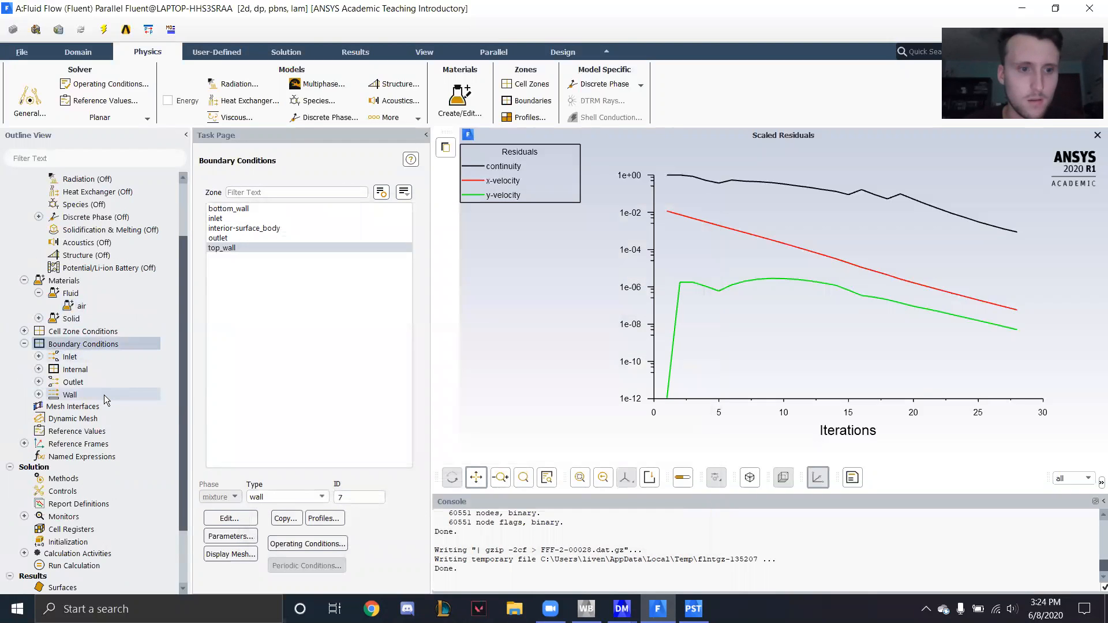
pyautogui.click(79, 432)
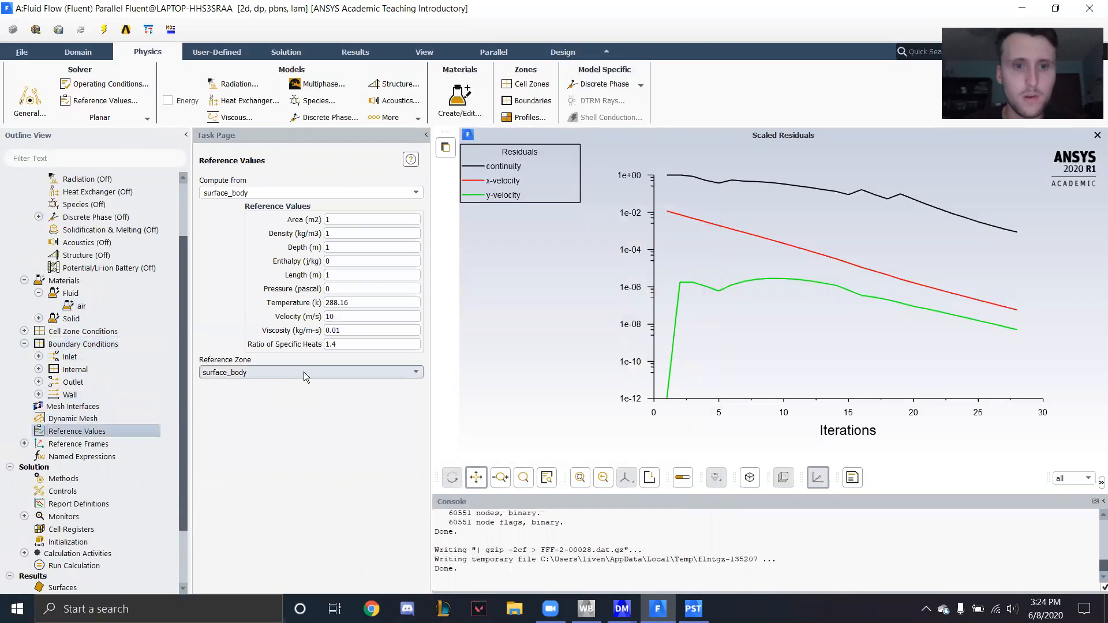
pyautogui.click(346, 330)
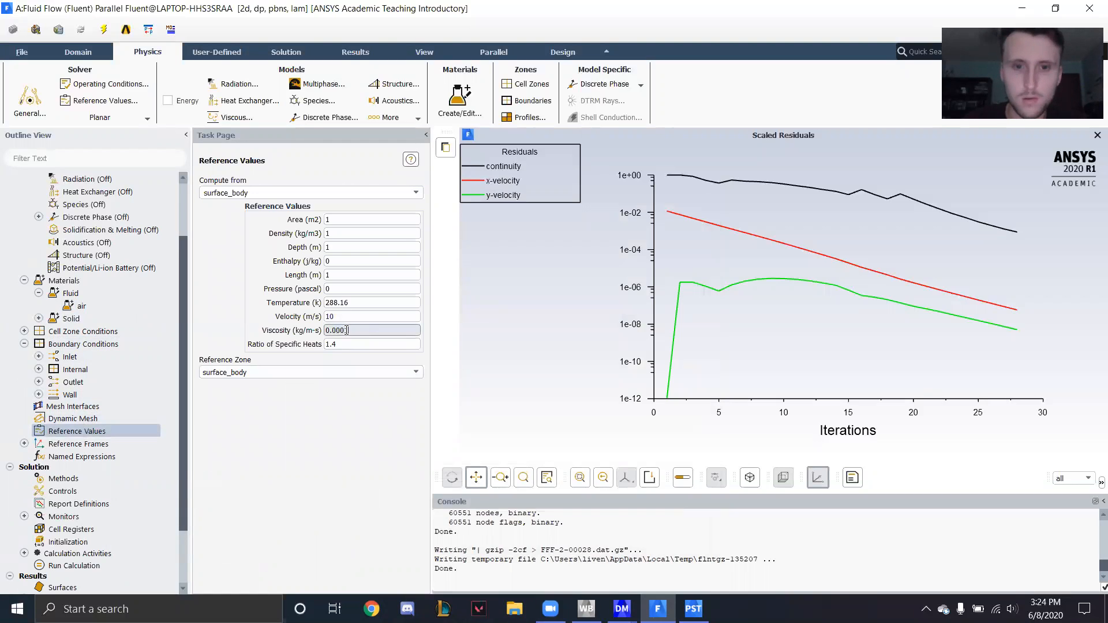
pyautogui.write('1')
# - Reinitialize the solution with the hybrid method and run the calculation again for up to 500 iterations
pyautogui.scroll(-2, 105, 410)
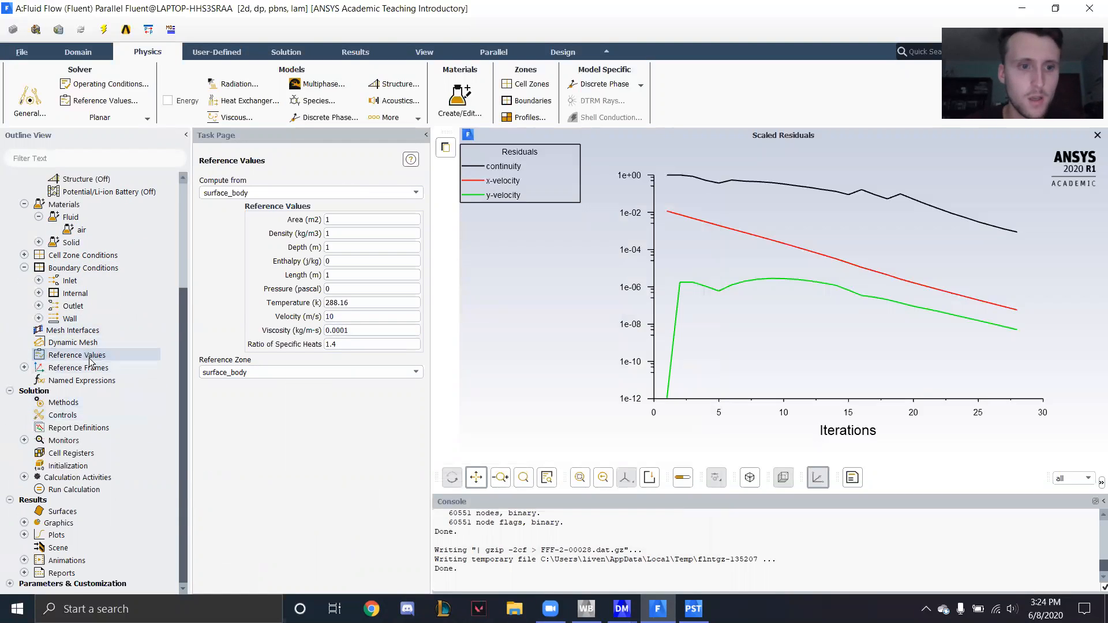
pyautogui.click(82, 469)
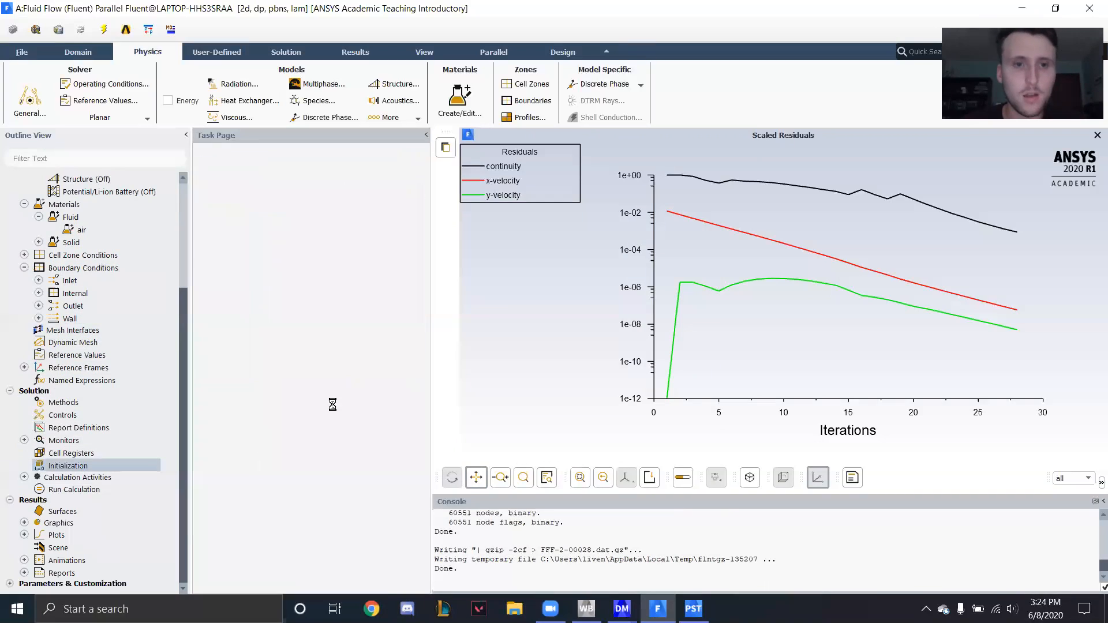
pyautogui.click(271, 231)
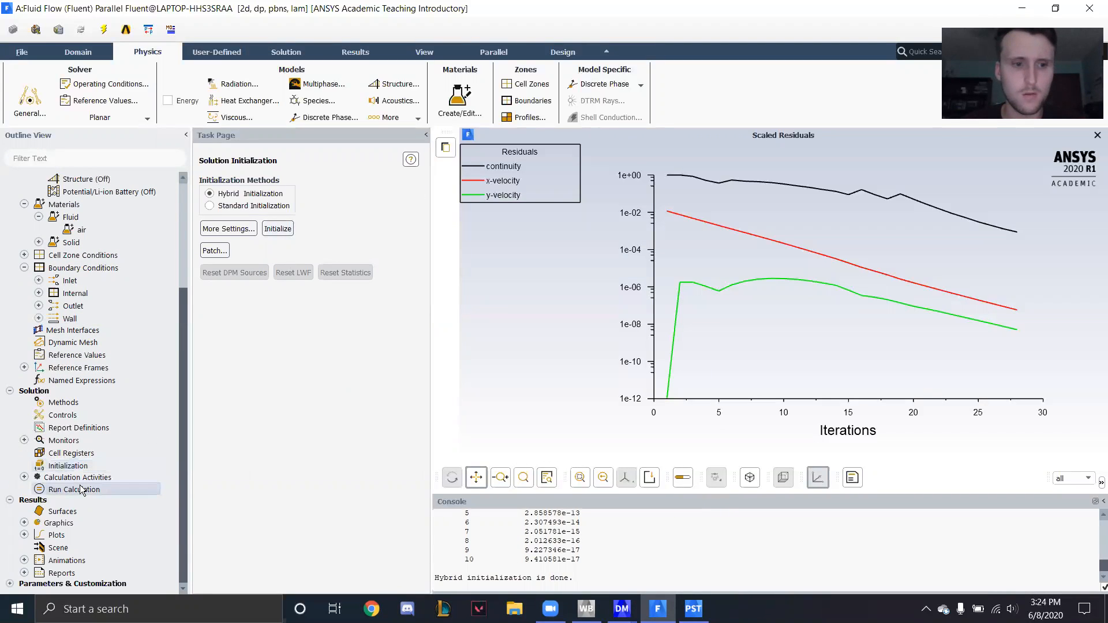
pyautogui.click(124, 489)
pyautogui.click(281, 458)
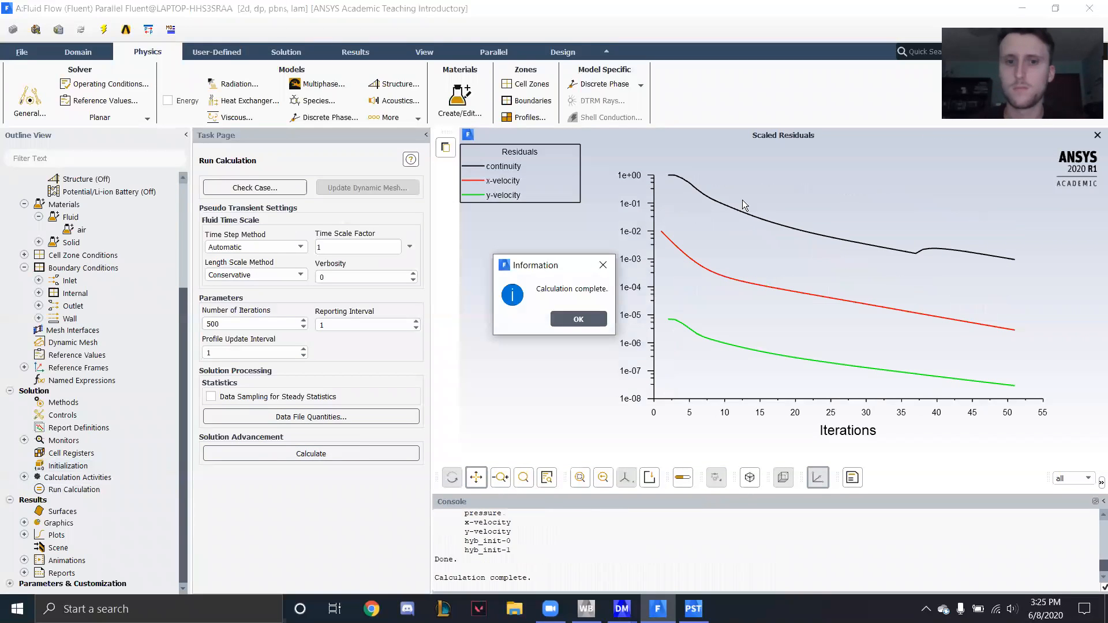
pyautogui.click(591, 318)
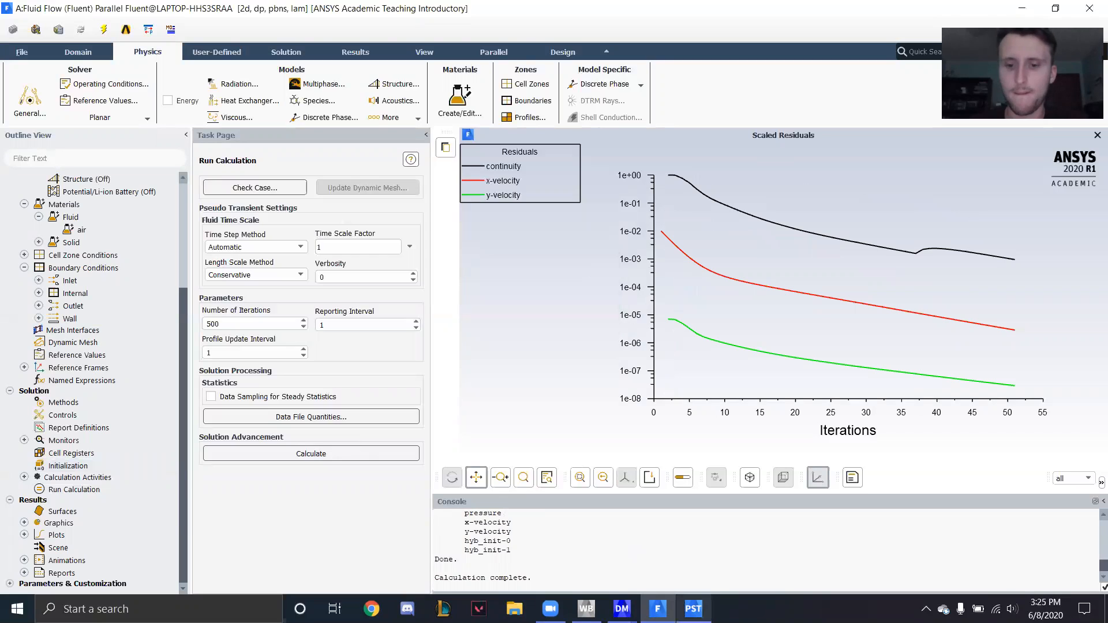
# - Switch to CFD-Post and refresh the simulation with the new upstream data to update the Velocity profiles chart
pyautogui.click(694, 609)
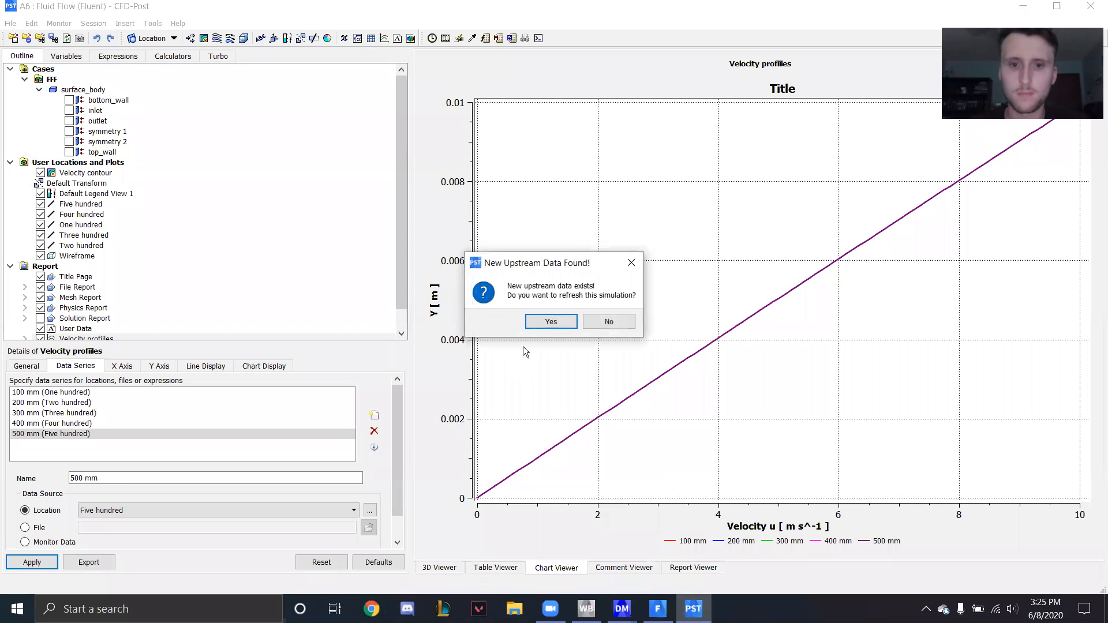
pyautogui.click(551, 324)
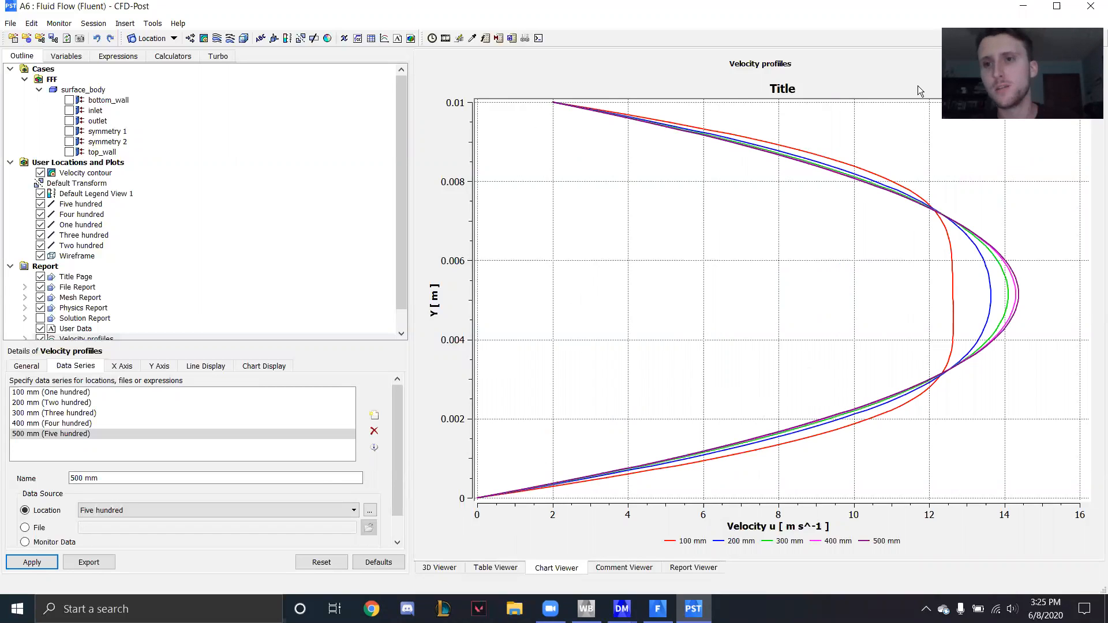
# - Examine the updated Velocity contour in the 3D view close up at the channel inlet, including the layers along both walls
pyautogui.click(427, 569)
pyautogui.scroll(1, 480, 331)
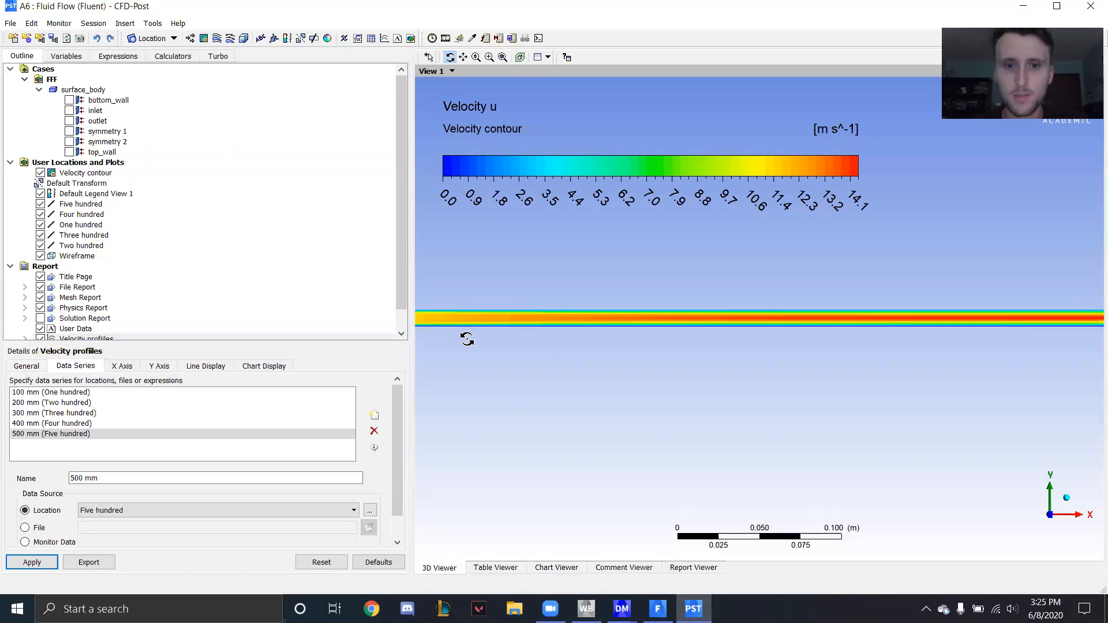
pyautogui.click(464, 57)
pyautogui.moveTo(613, 346)
pyautogui.mouseDown()
pyautogui.moveTo(522, 310)
pyautogui.moveTo(493, 324)
pyautogui.moveTo(614, 349)
pyautogui.mouseUp()
pyautogui.scroll(4, 554, 322)
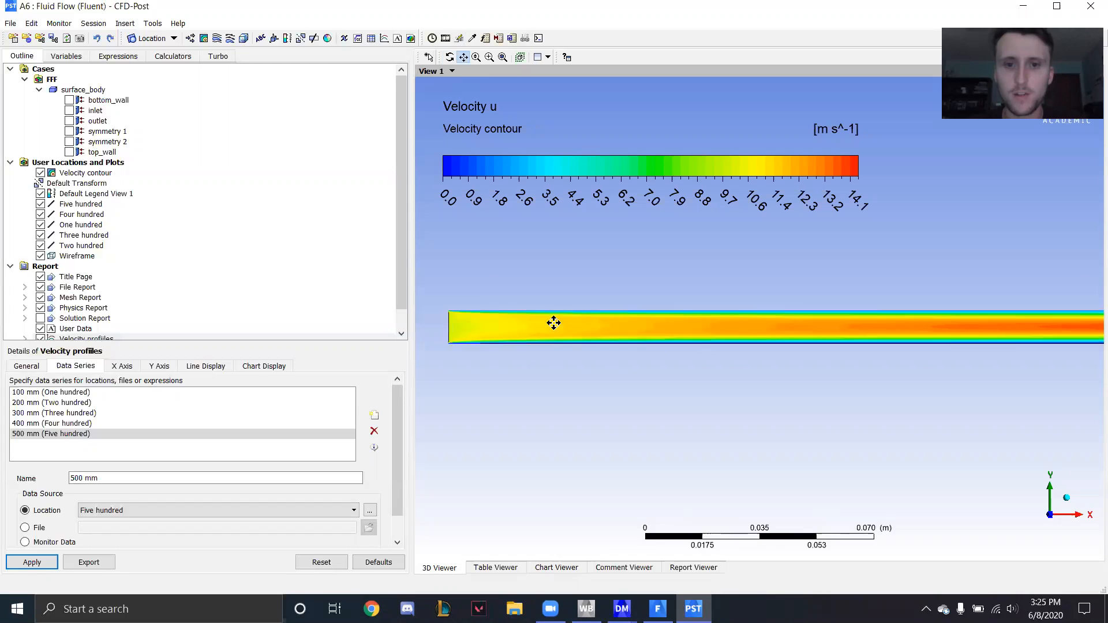
pyautogui.moveTo(748, 365); pyautogui.dragTo(809, 375)
pyautogui.scroll(3, 556, 362)
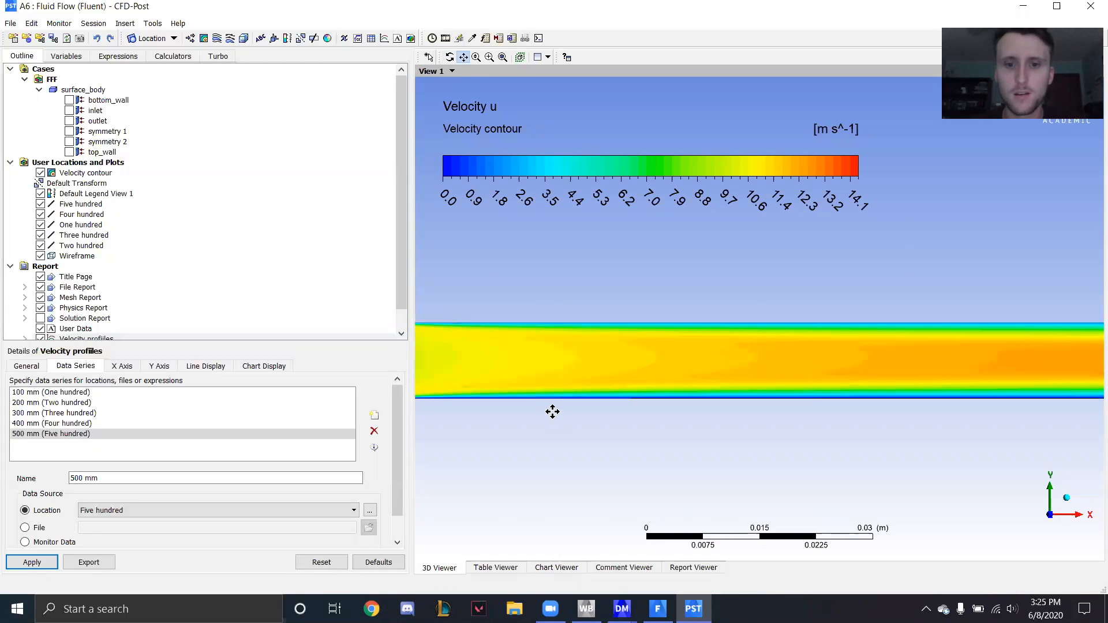
pyautogui.moveTo(551, 412); pyautogui.dragTo(629, 384)
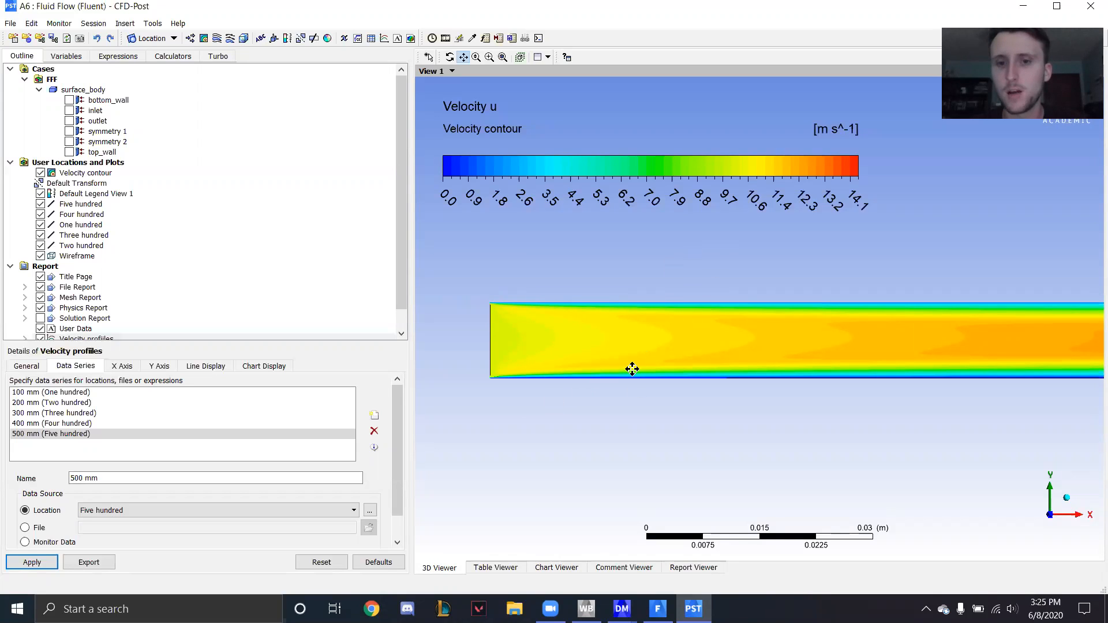
# - Follow the Velocity contour downstream from the inlet to the outlet, examining the flow development along the full channel length
pyautogui.scroll(-6, 723, 377)
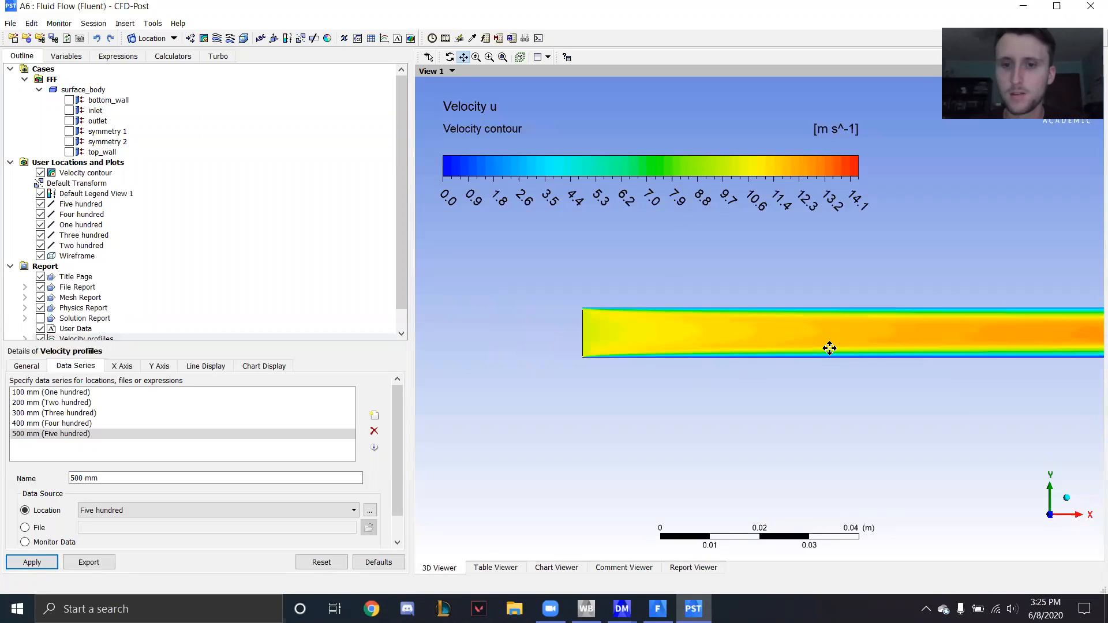
pyautogui.scroll(-2, 960, 351)
pyautogui.moveTo(961, 348); pyautogui.dragTo(730, 341)
pyautogui.scroll(-3, 752, 345)
pyautogui.moveTo(912, 320); pyautogui.dragTo(780, 319)
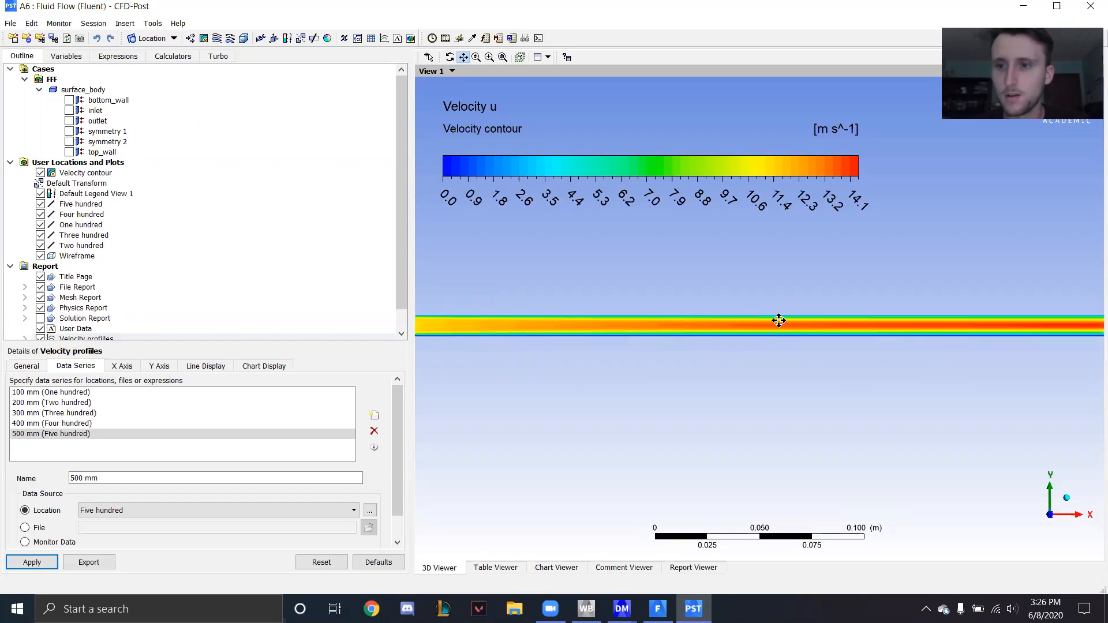
pyautogui.scroll(-3, 791, 322)
pyautogui.moveTo(849, 336); pyautogui.dragTo(829, 348)
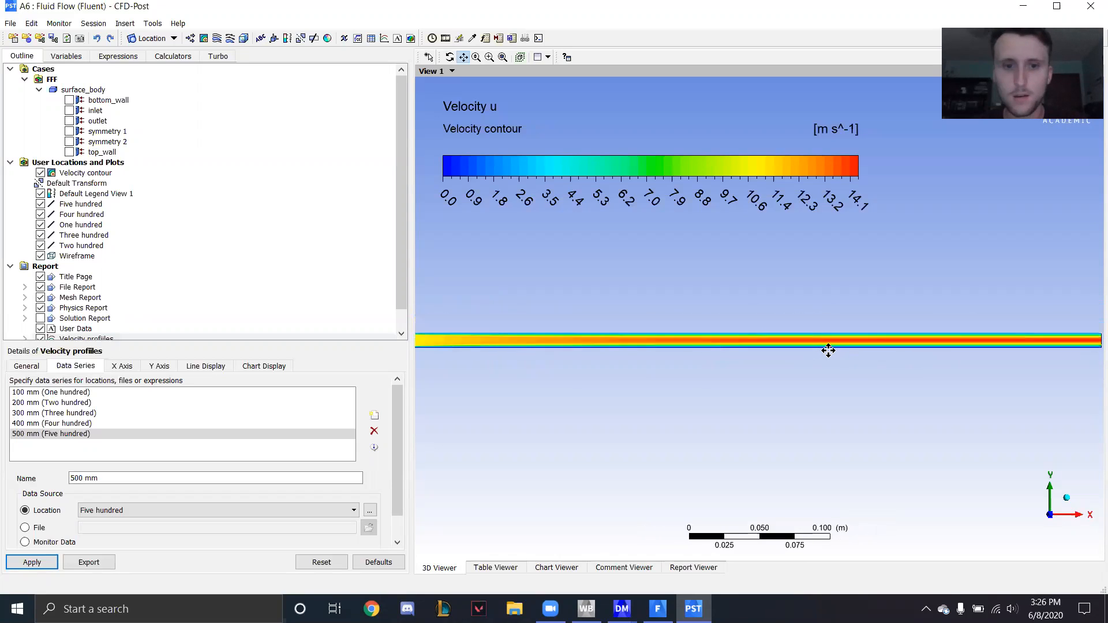
pyautogui.scroll(-2, 830, 349)
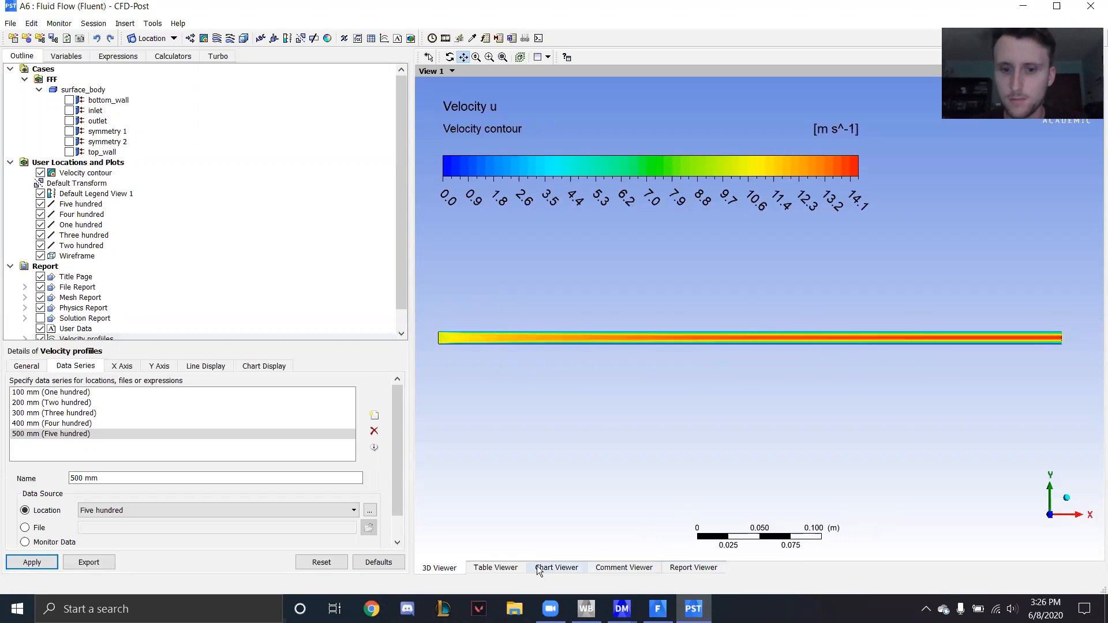